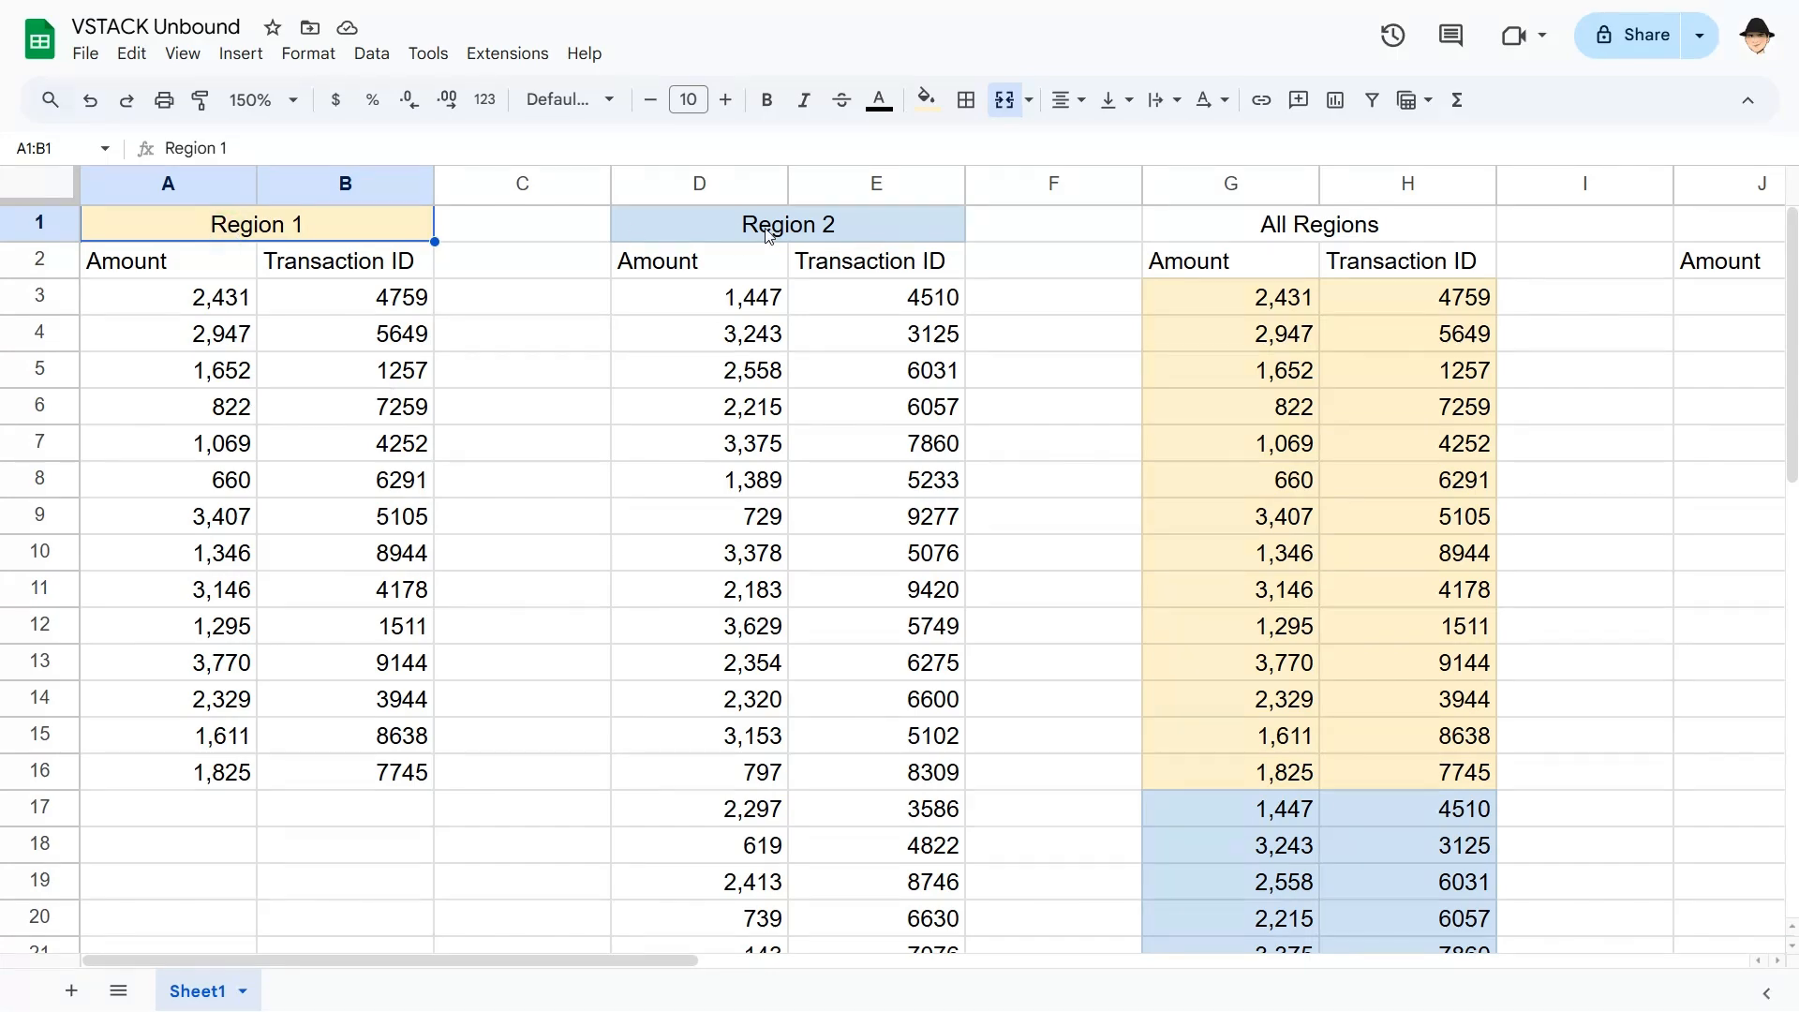
Examine the Region 2 and All Regions tables, including the first stacked amount and transaction ID
left_click(843, 232)
left_click(1226, 237)
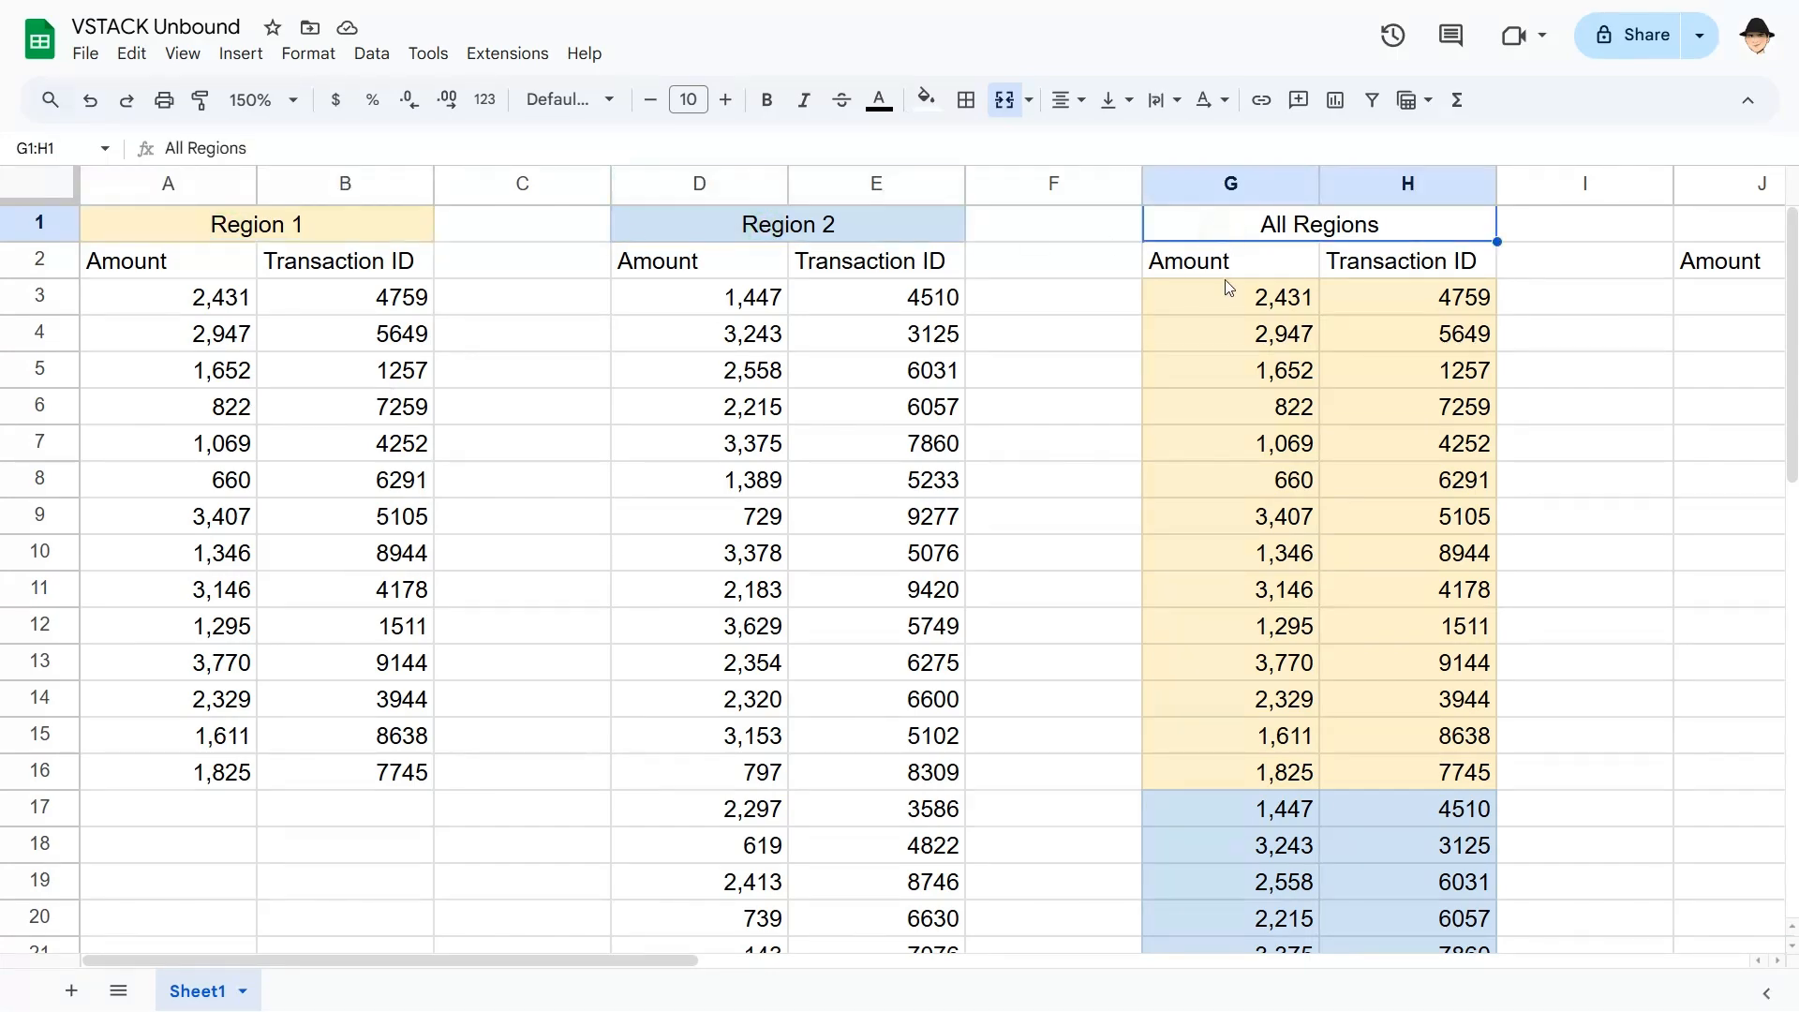
left_click_drag(1253, 241, 1258, 320)
key("ctrl+z")
left_click_drag(1256, 238, 1250, 305)
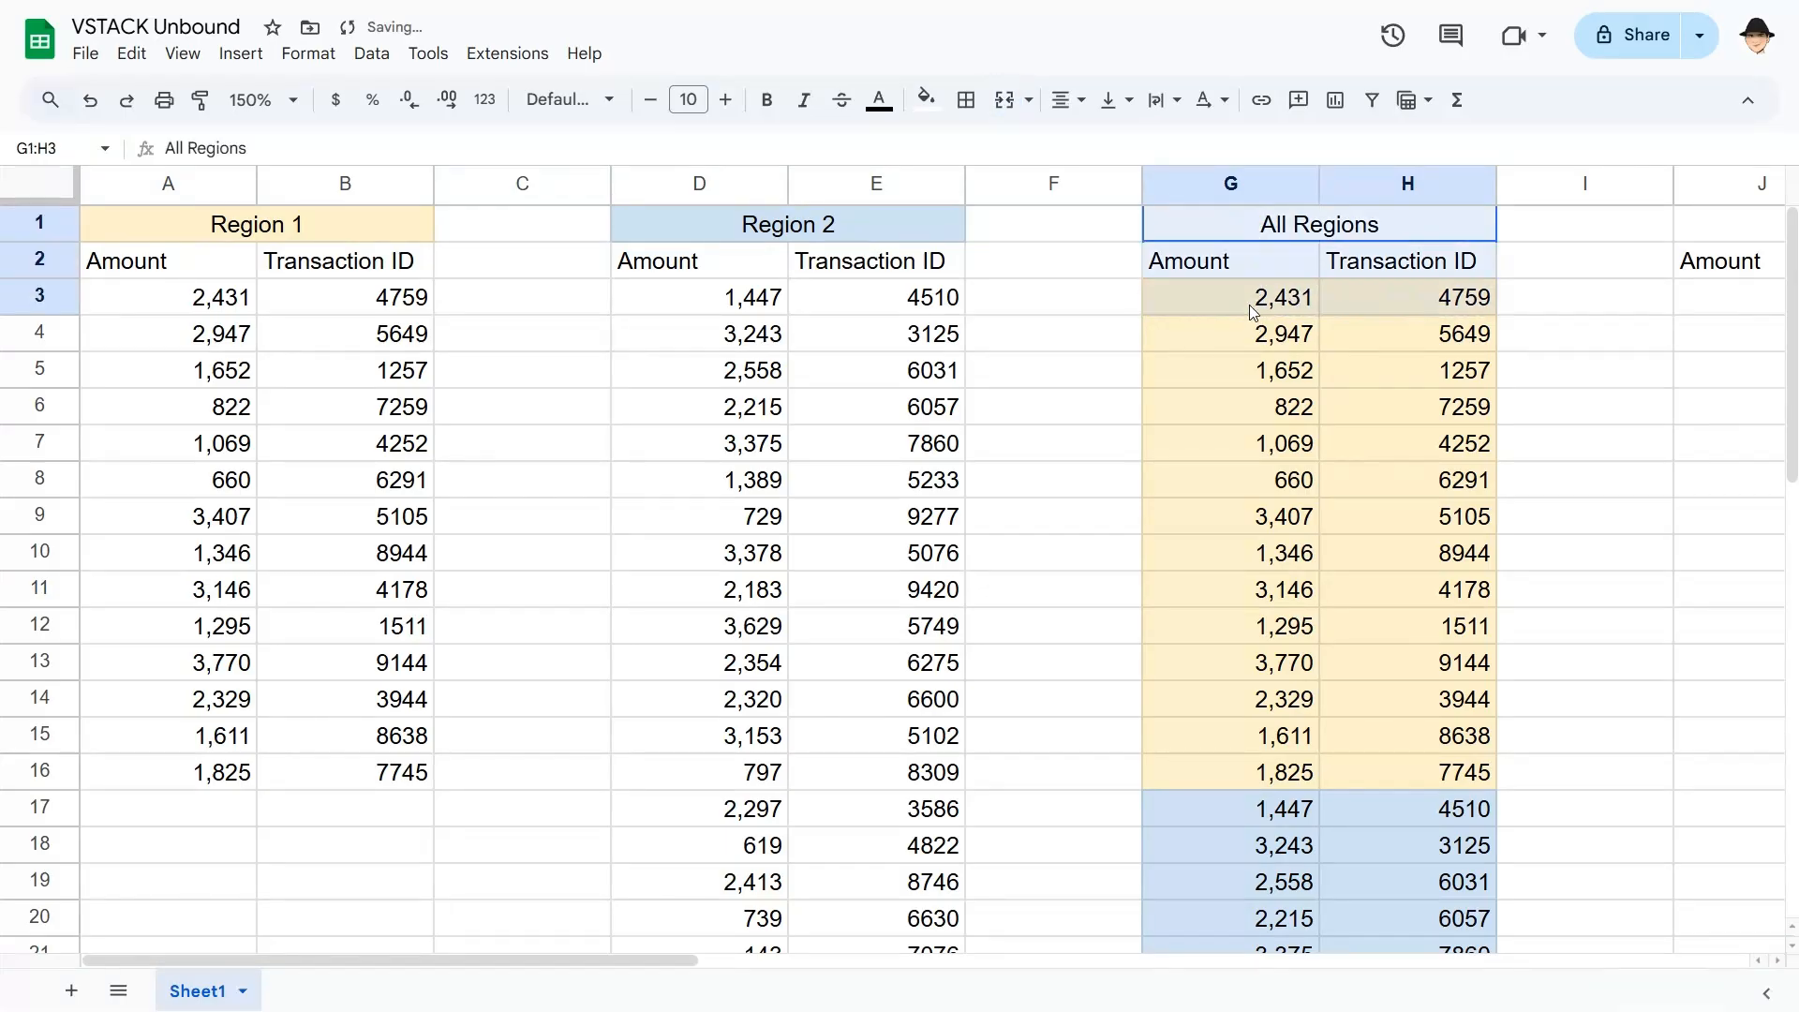
left_click(1250, 306)
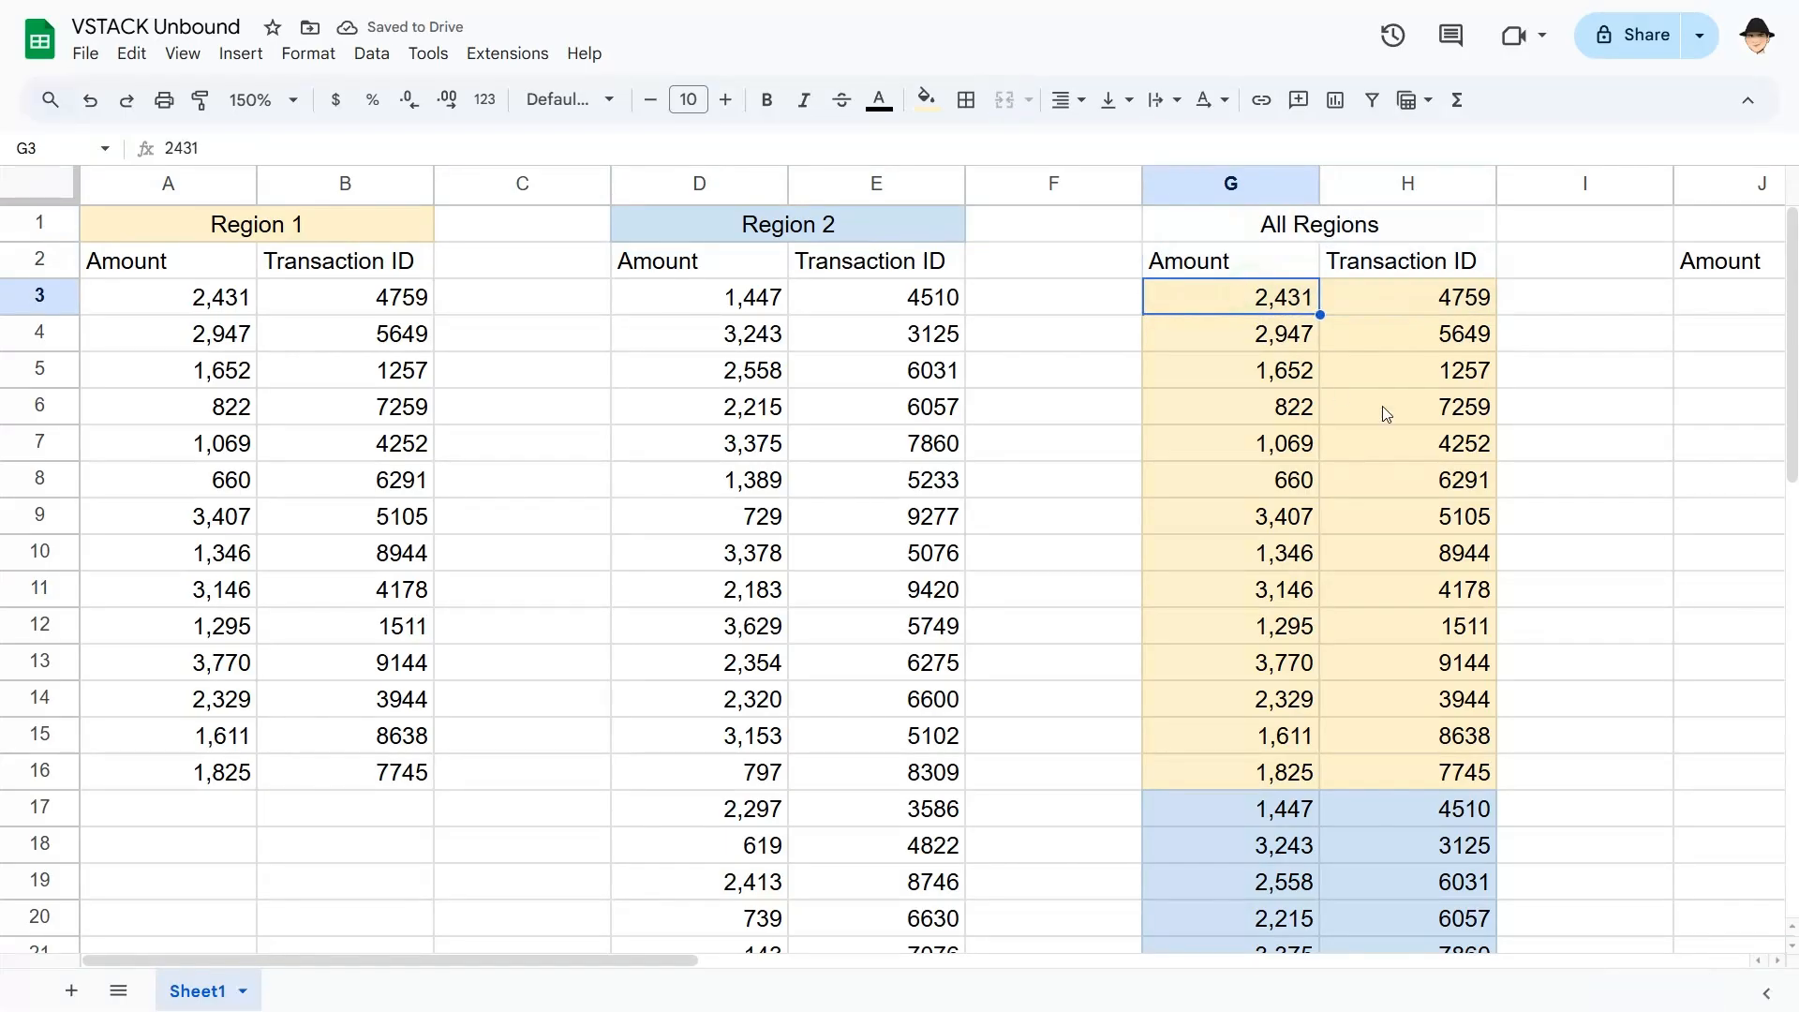
left_click(1438, 309)
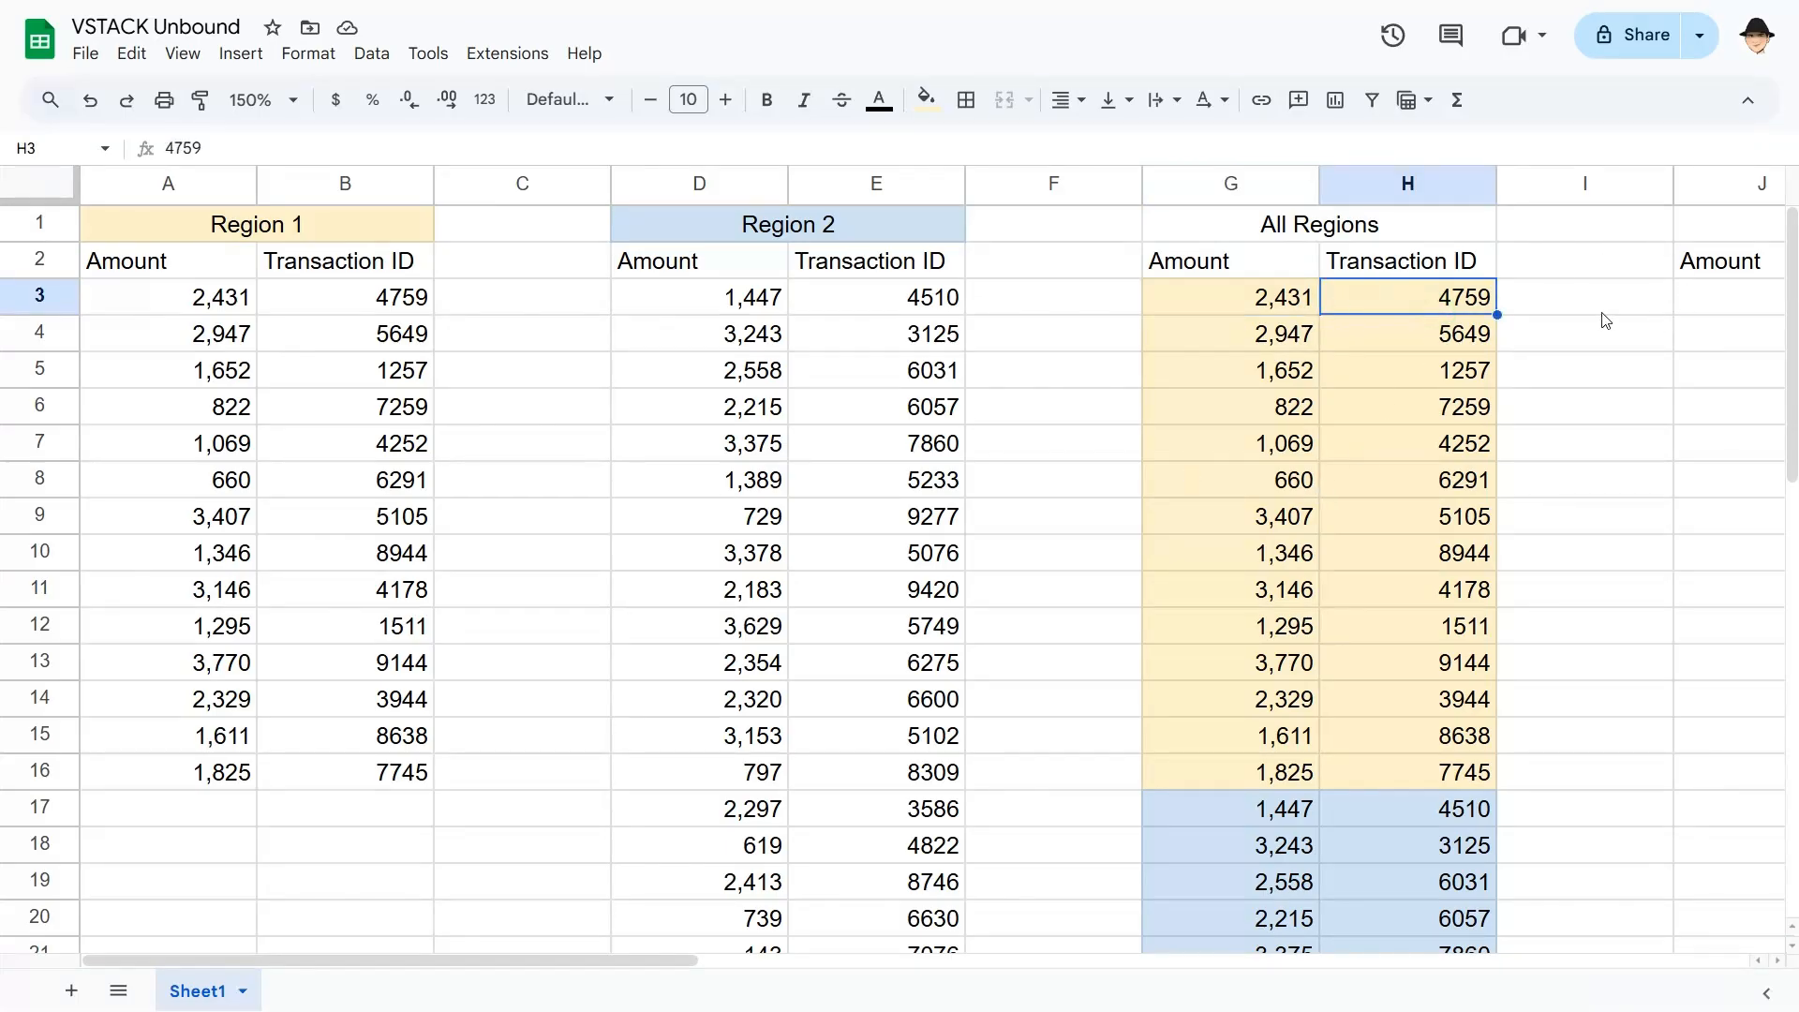
scroll(1519, 312, "right", 1)
scroll(1519, 312, "right", 2)
Start a VSTACK formula in J3 with the Region 1 data A3:B16 as its first range
left_click(1289, 301)
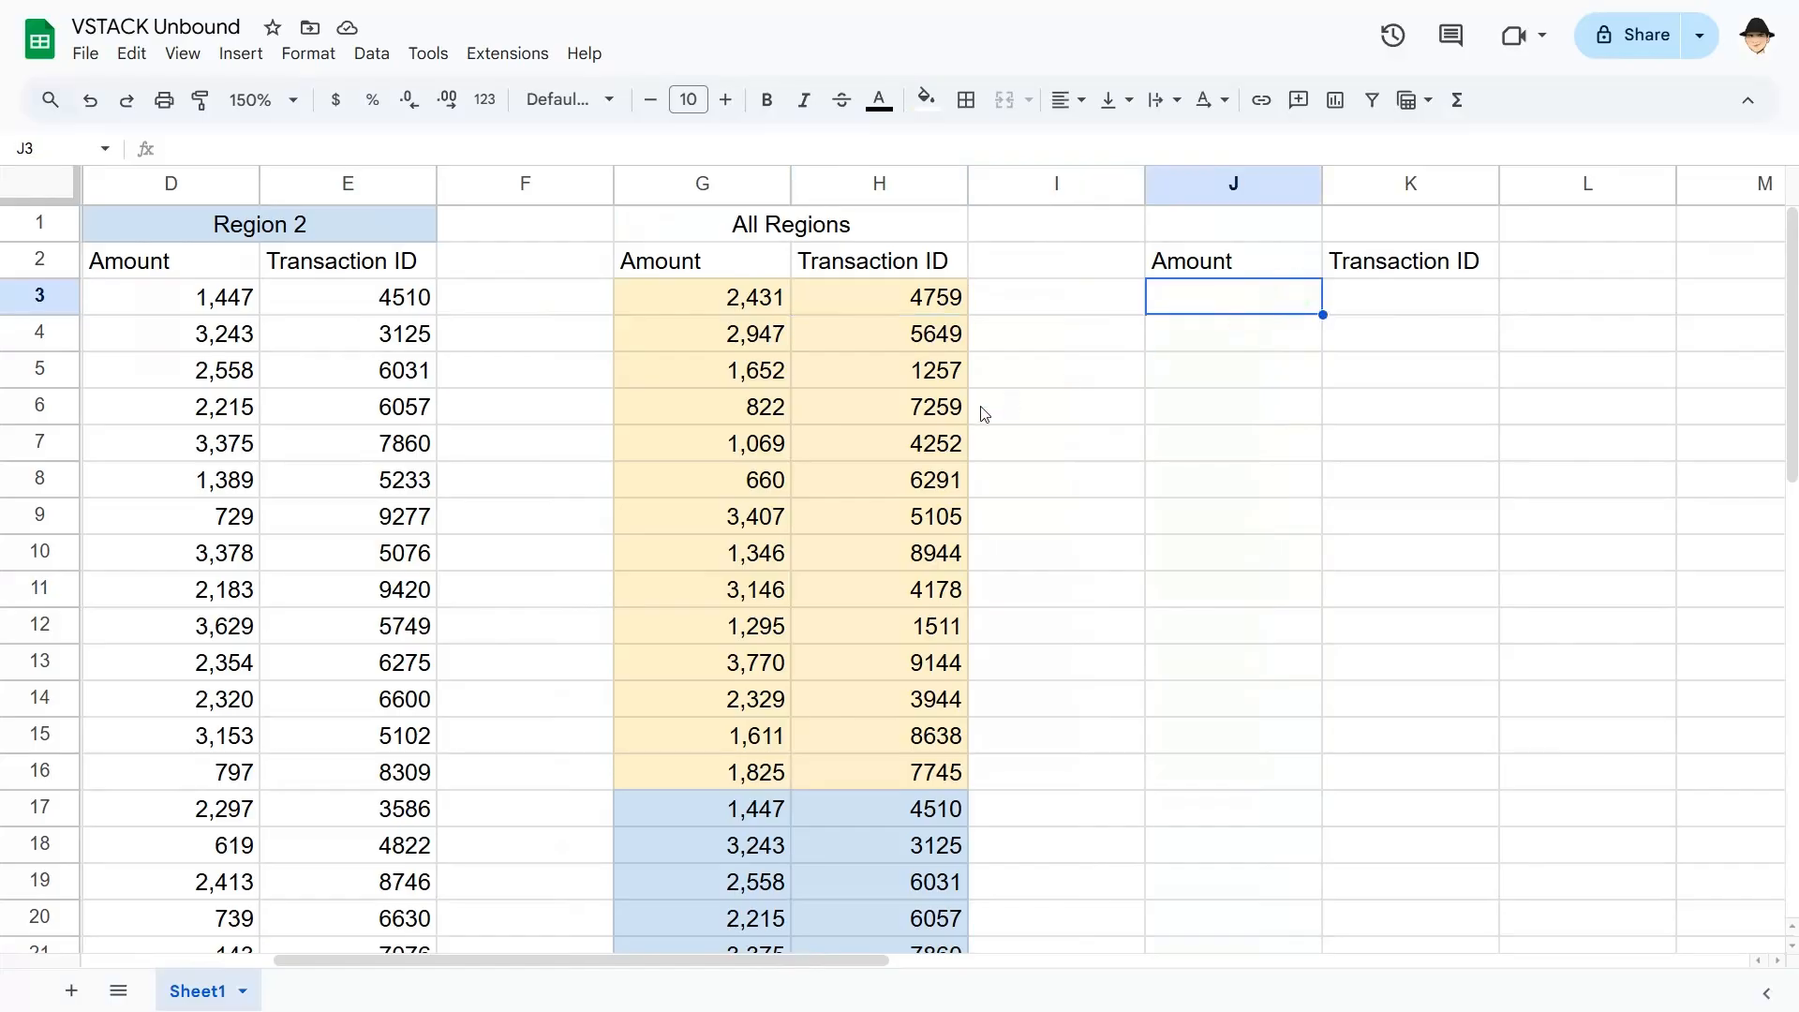
scroll(981, 405, "left", 2)
scroll(764, 433, "left", 1)
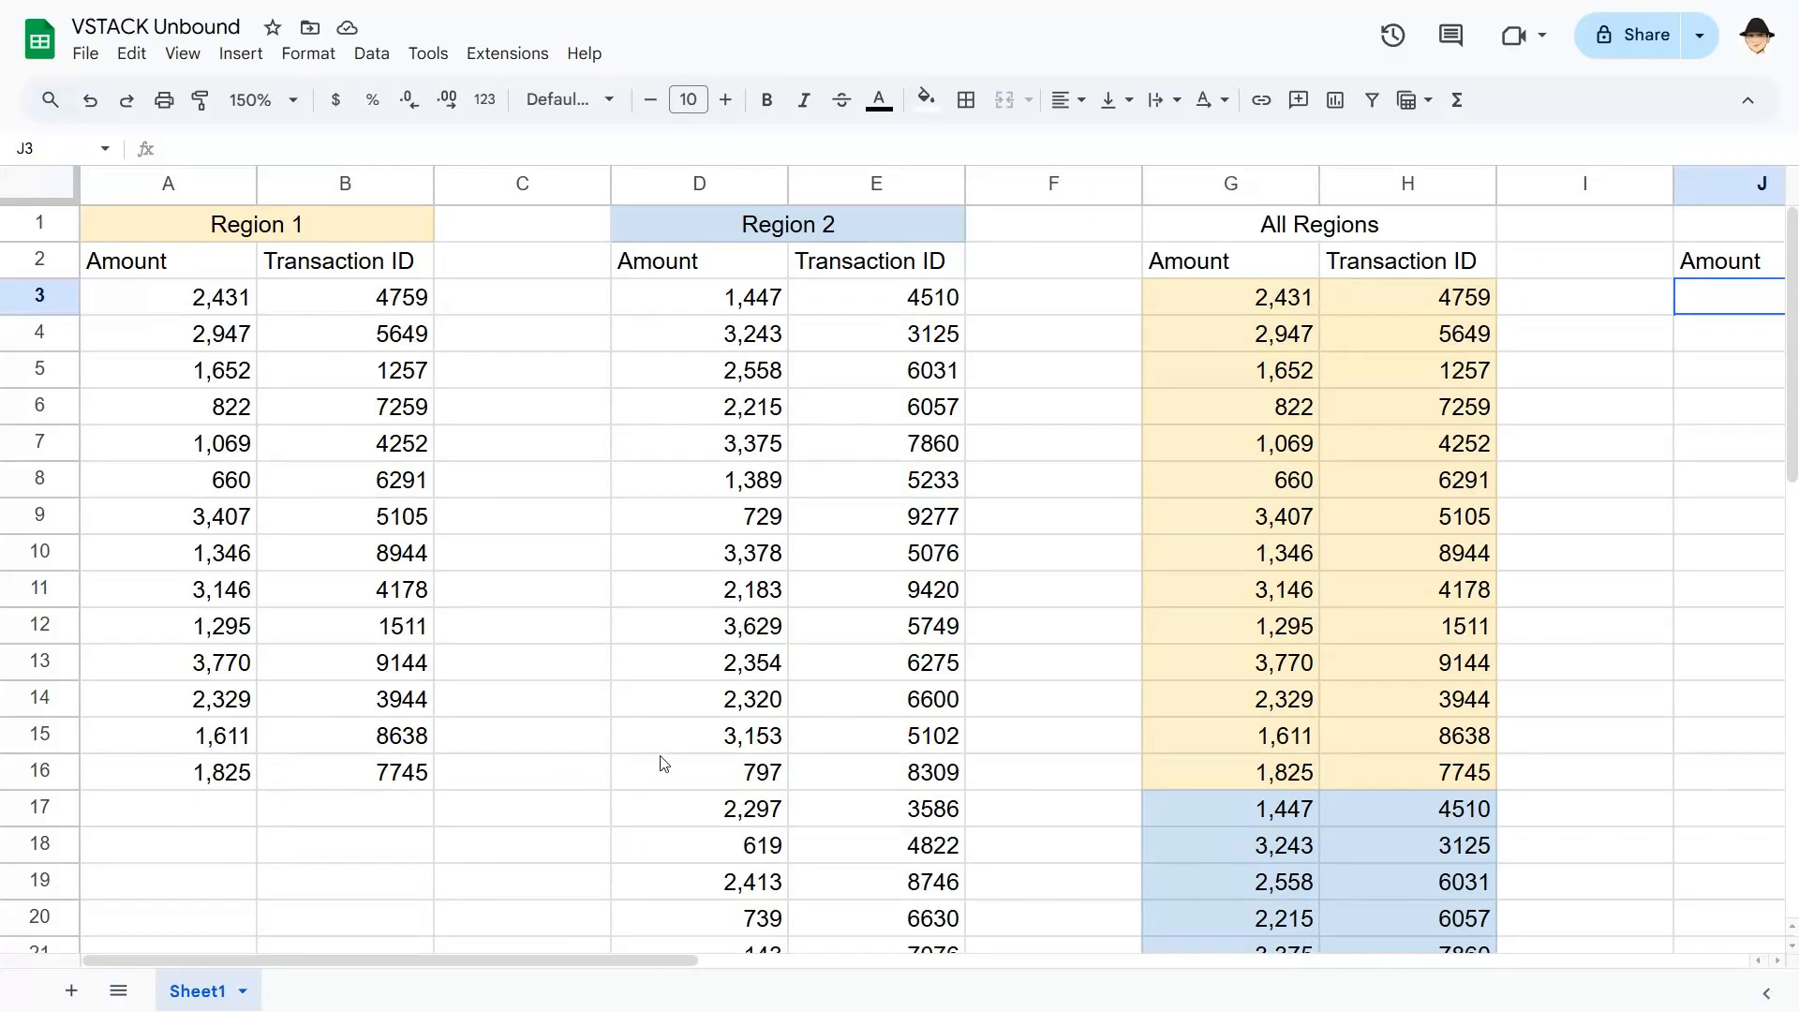
scroll(663, 764, "right", 2)
type("=VSTACK(")
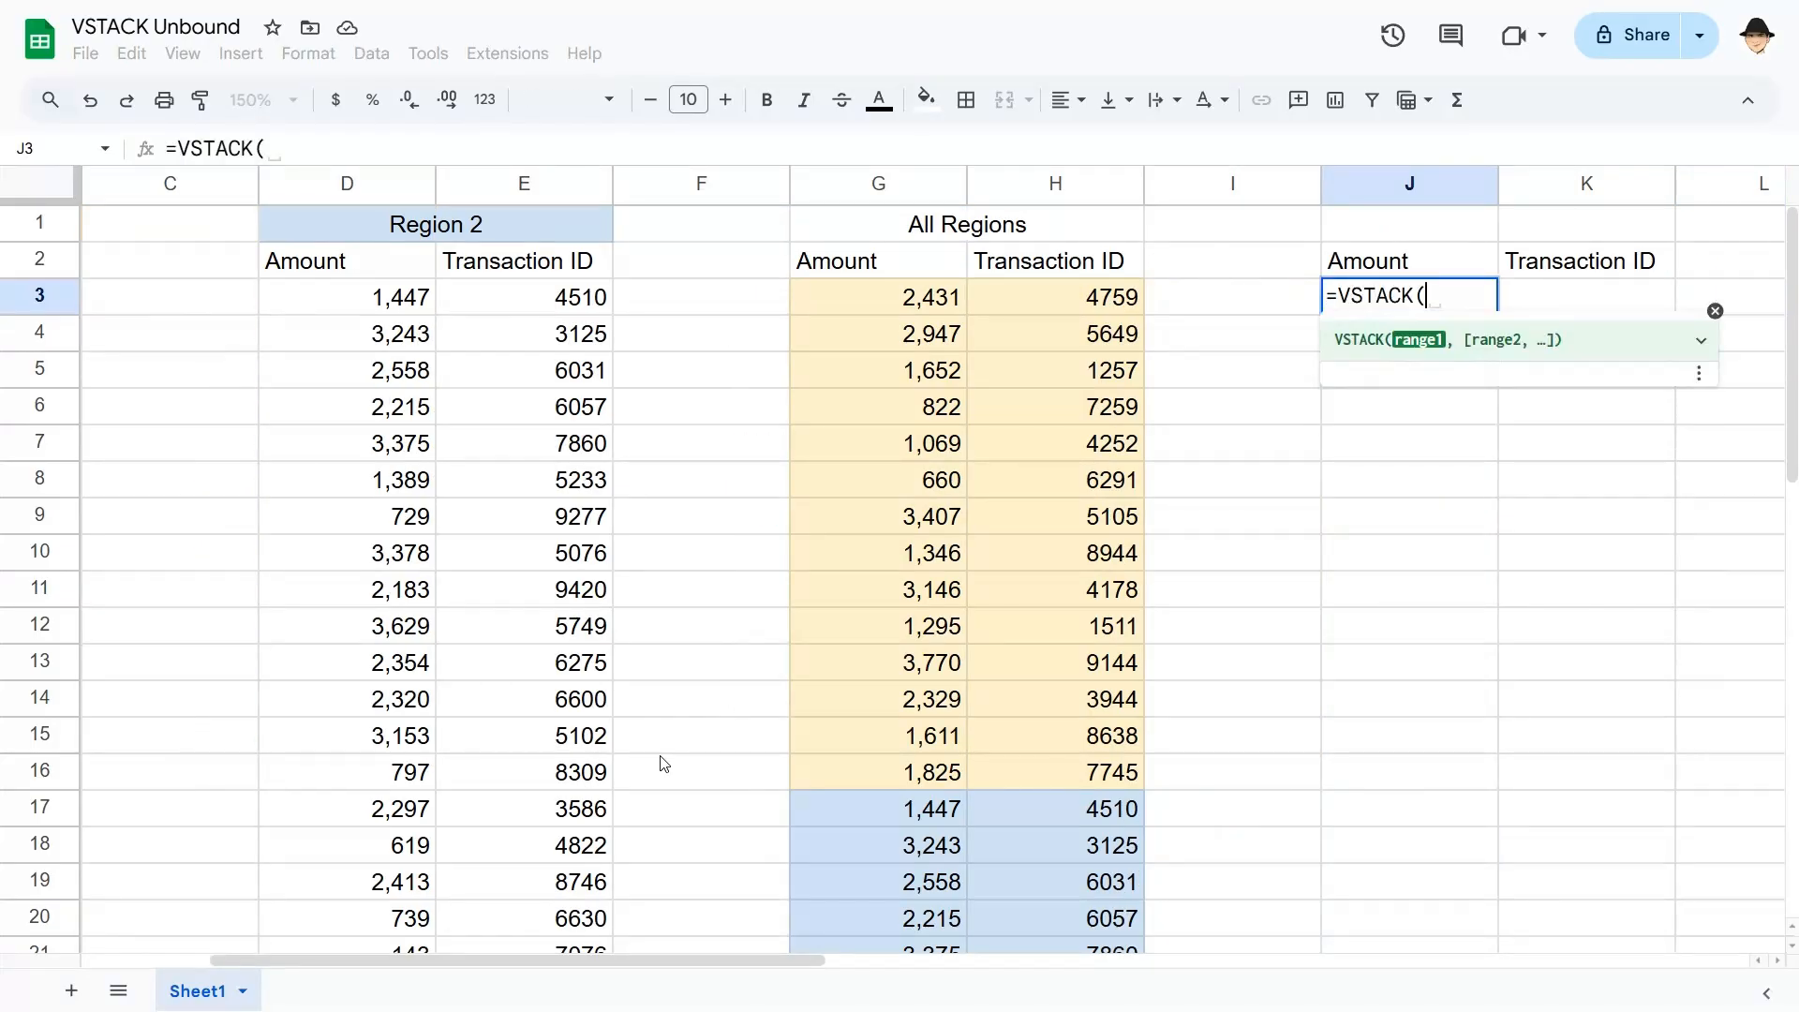
key("Left")
key("Left")
key("Left")
key("Left")
key("Left")
key("Left")
key("Left")
key("Left")
key("Left")
key("ctrl+shift+Down")
key("shift+Right")
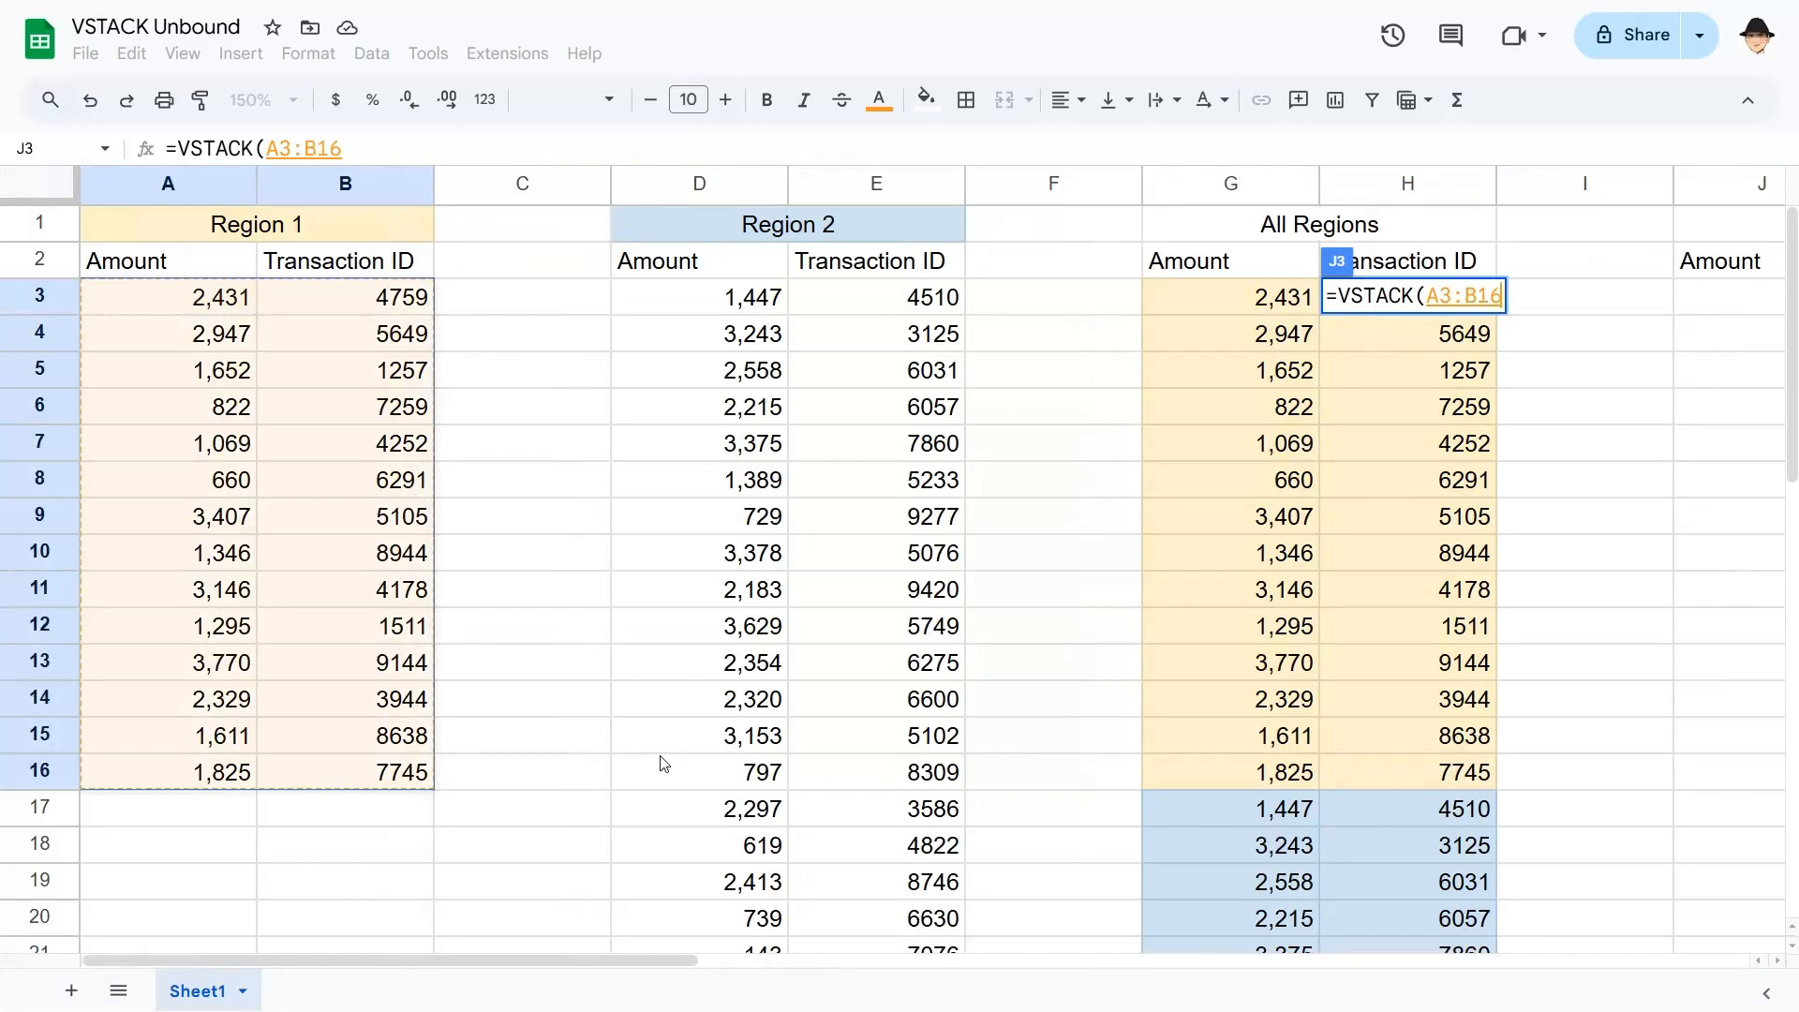
Add the Region 2 data D3:E25 as the second range and complete the VSTACK formula in J3
type(",")
key("Left")
key("Left")
key("Left")
key("Left")
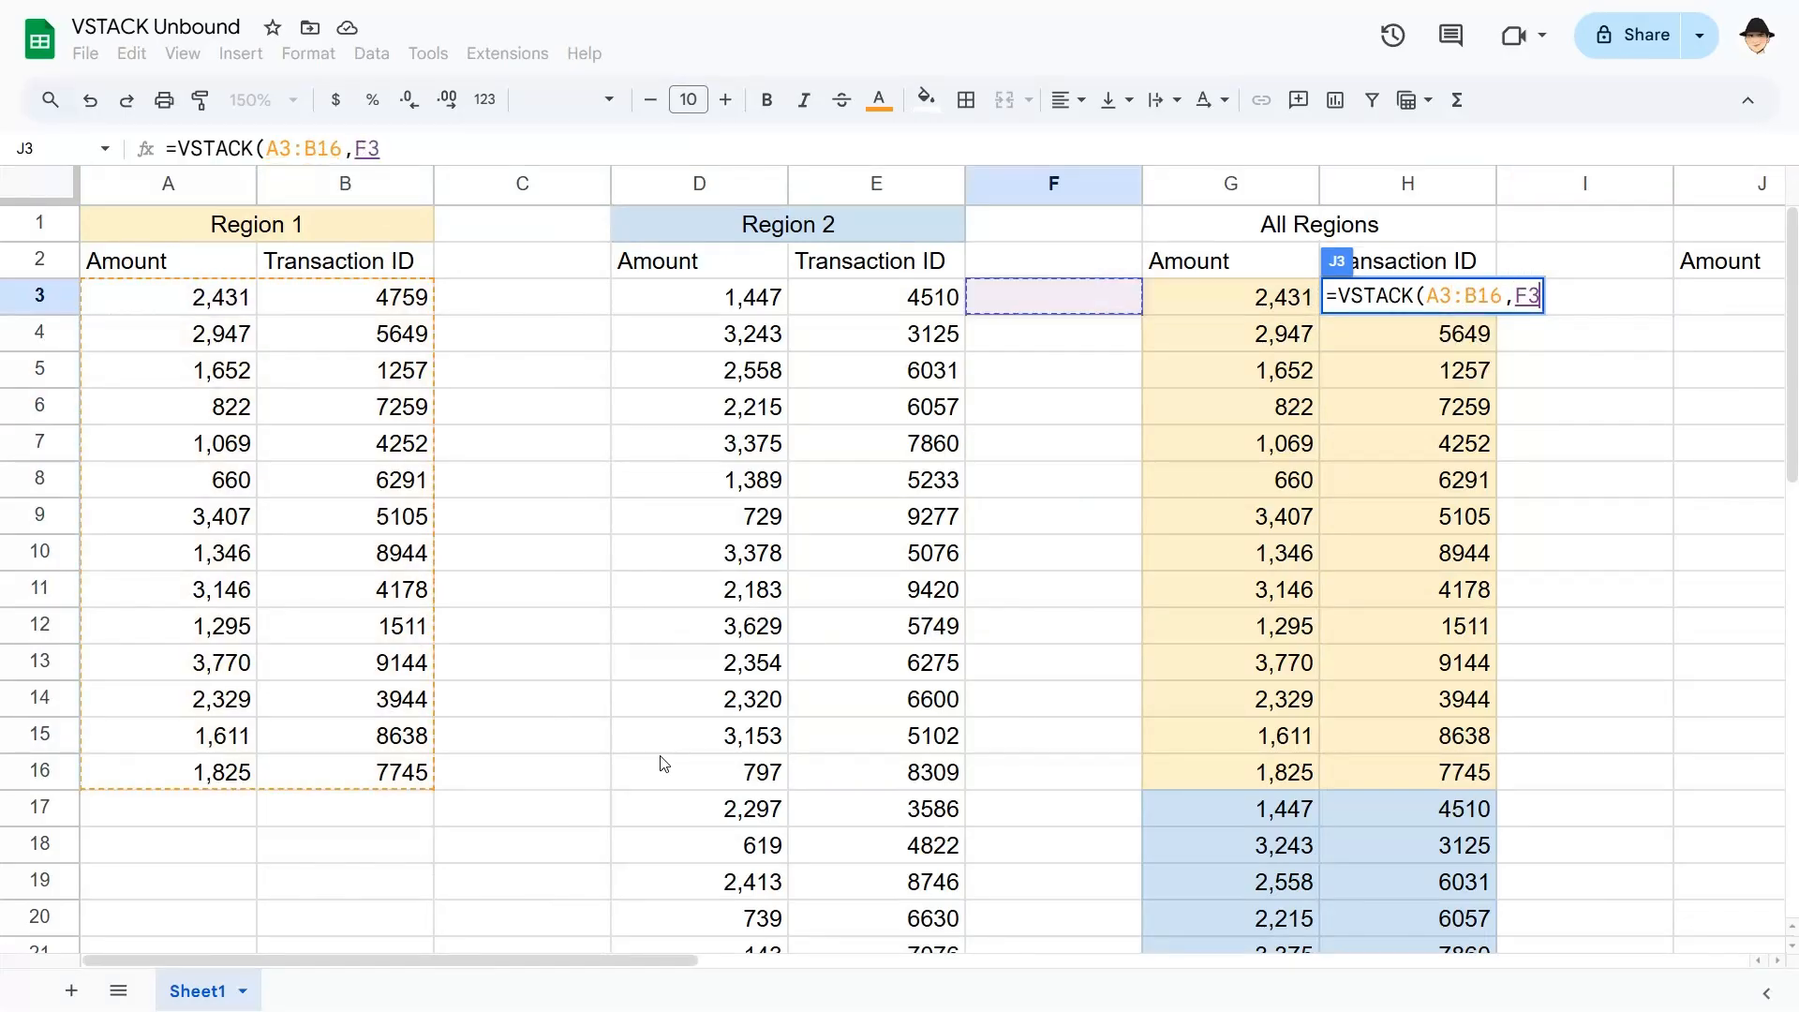
key("Left")
key("Left")
key("ctrl+shift+Down")
key("shift+Right")
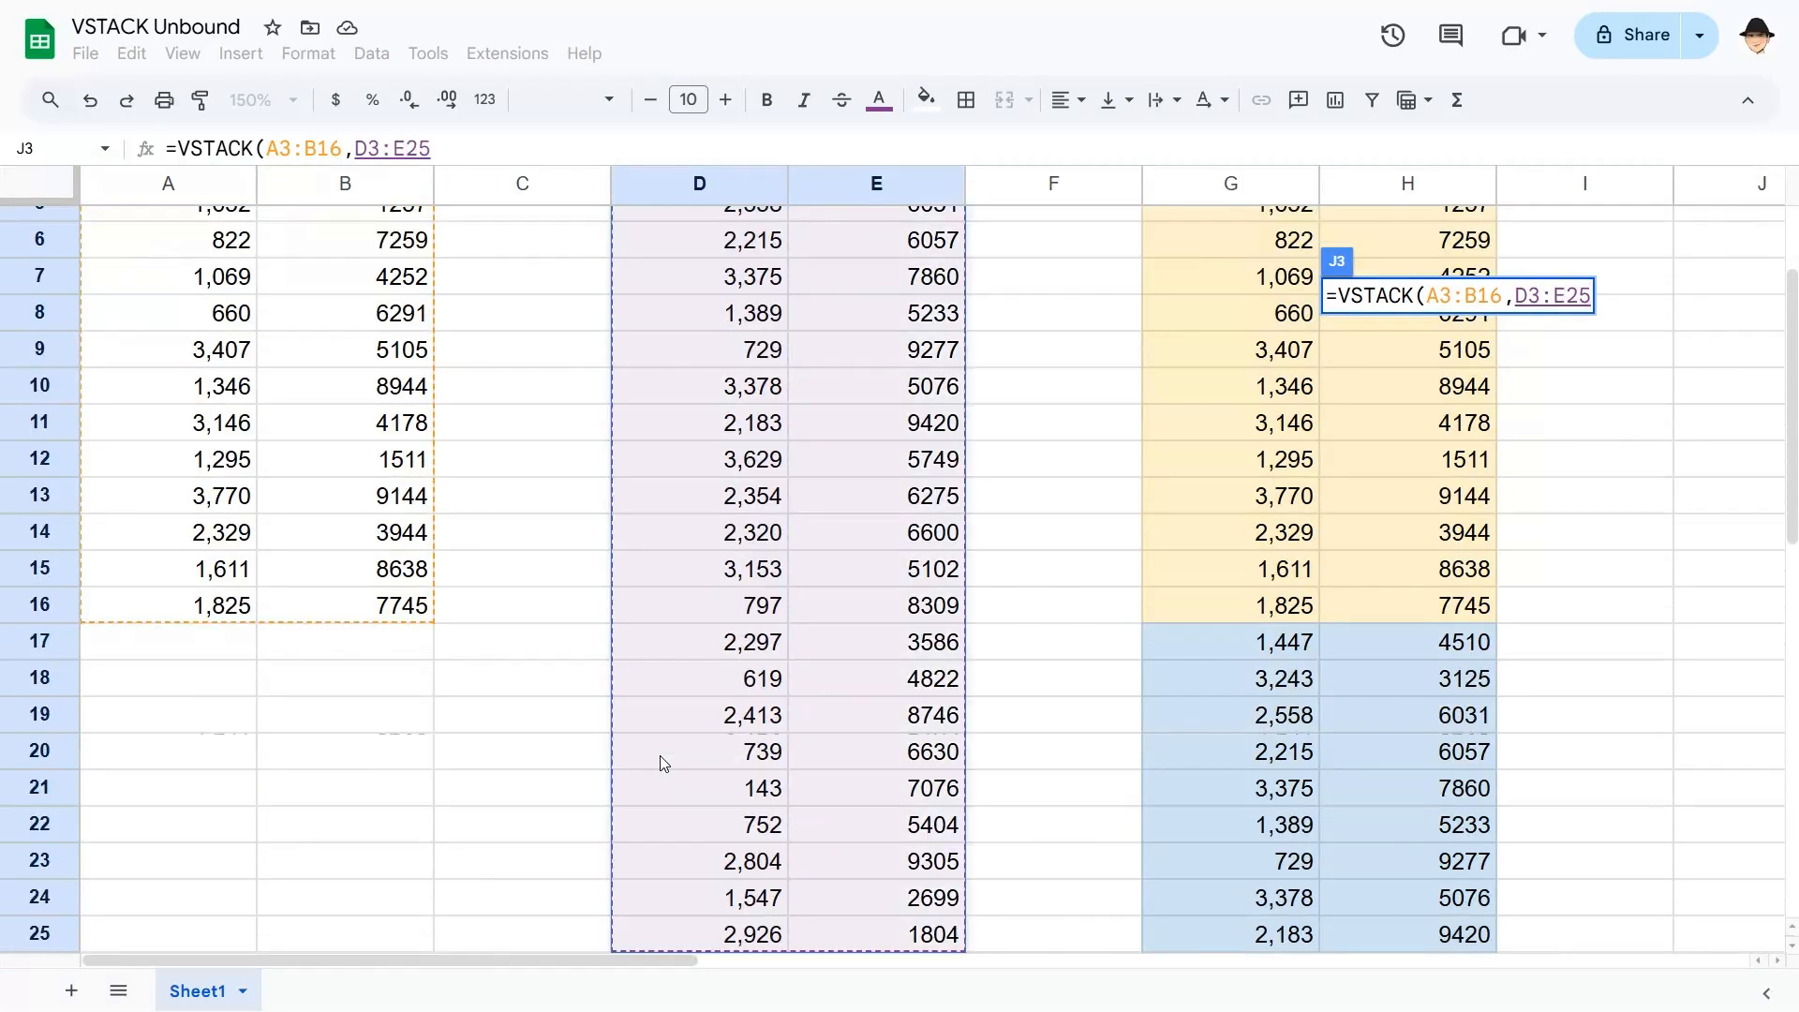
key("Return")
key("Up")
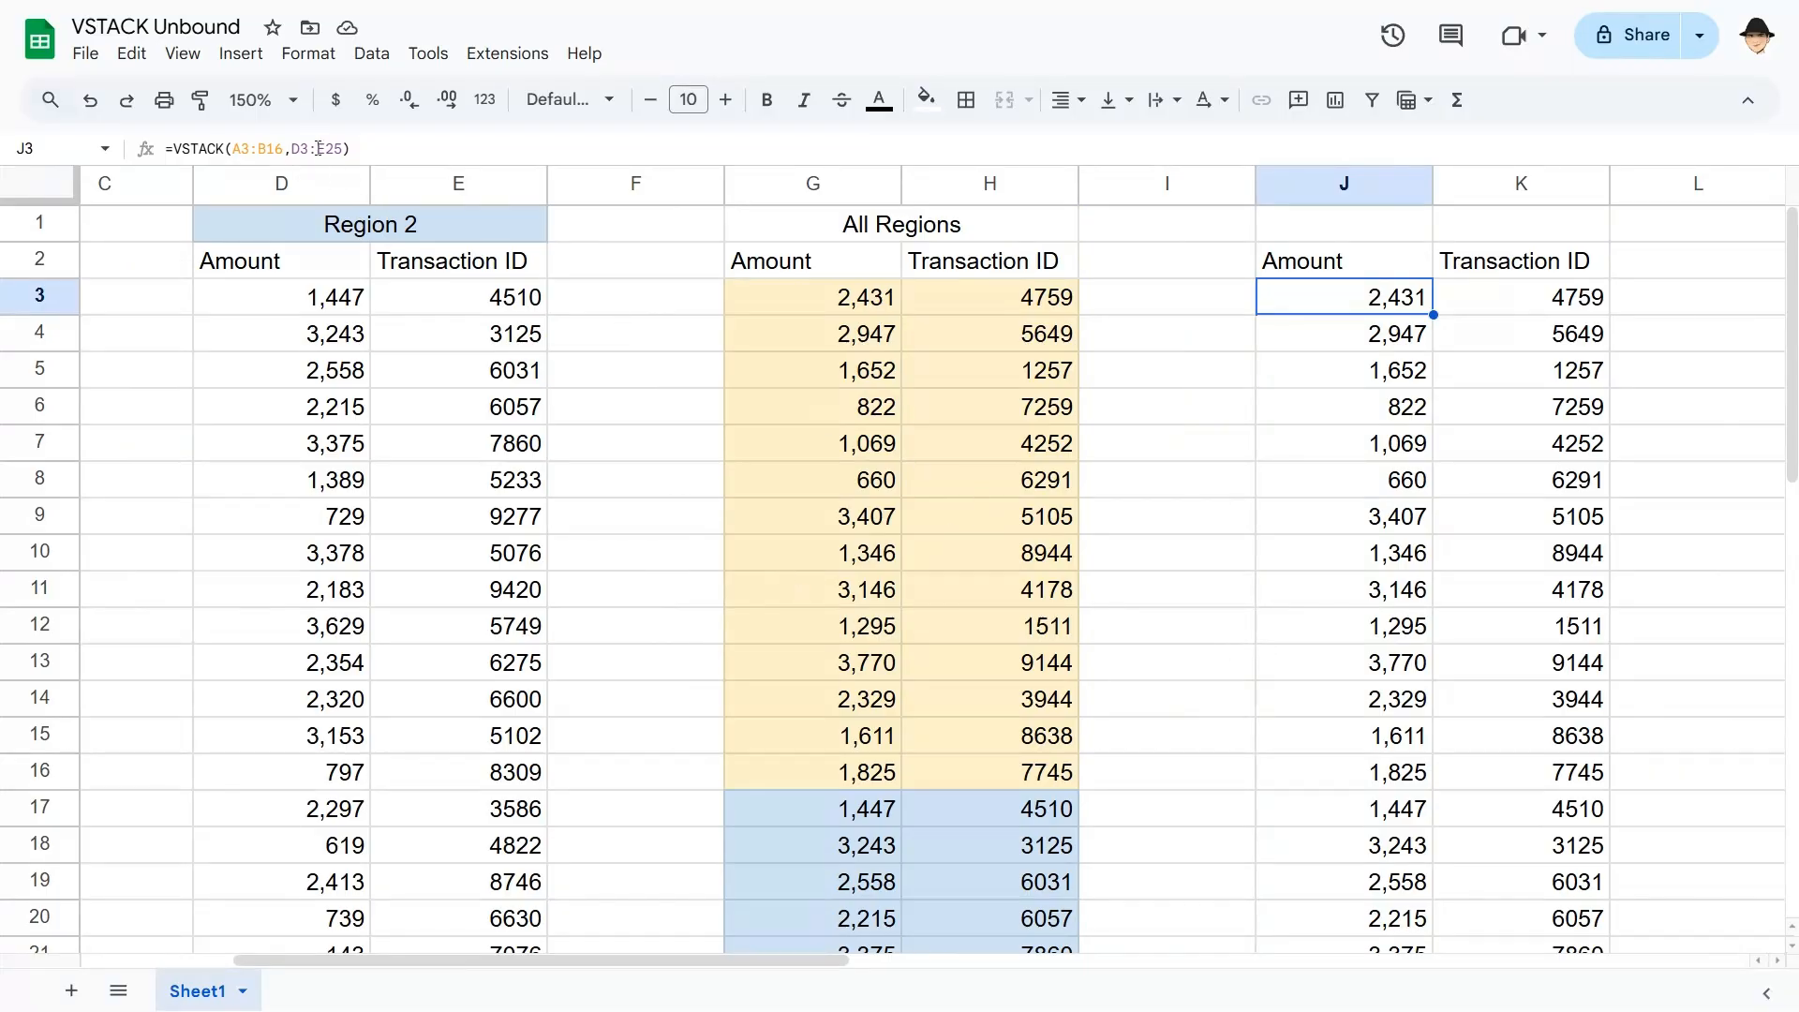
Add a Region 2 record in row 26 with amount 3000 and transaction ID 1414
scroll(422, 394, "down", 6)
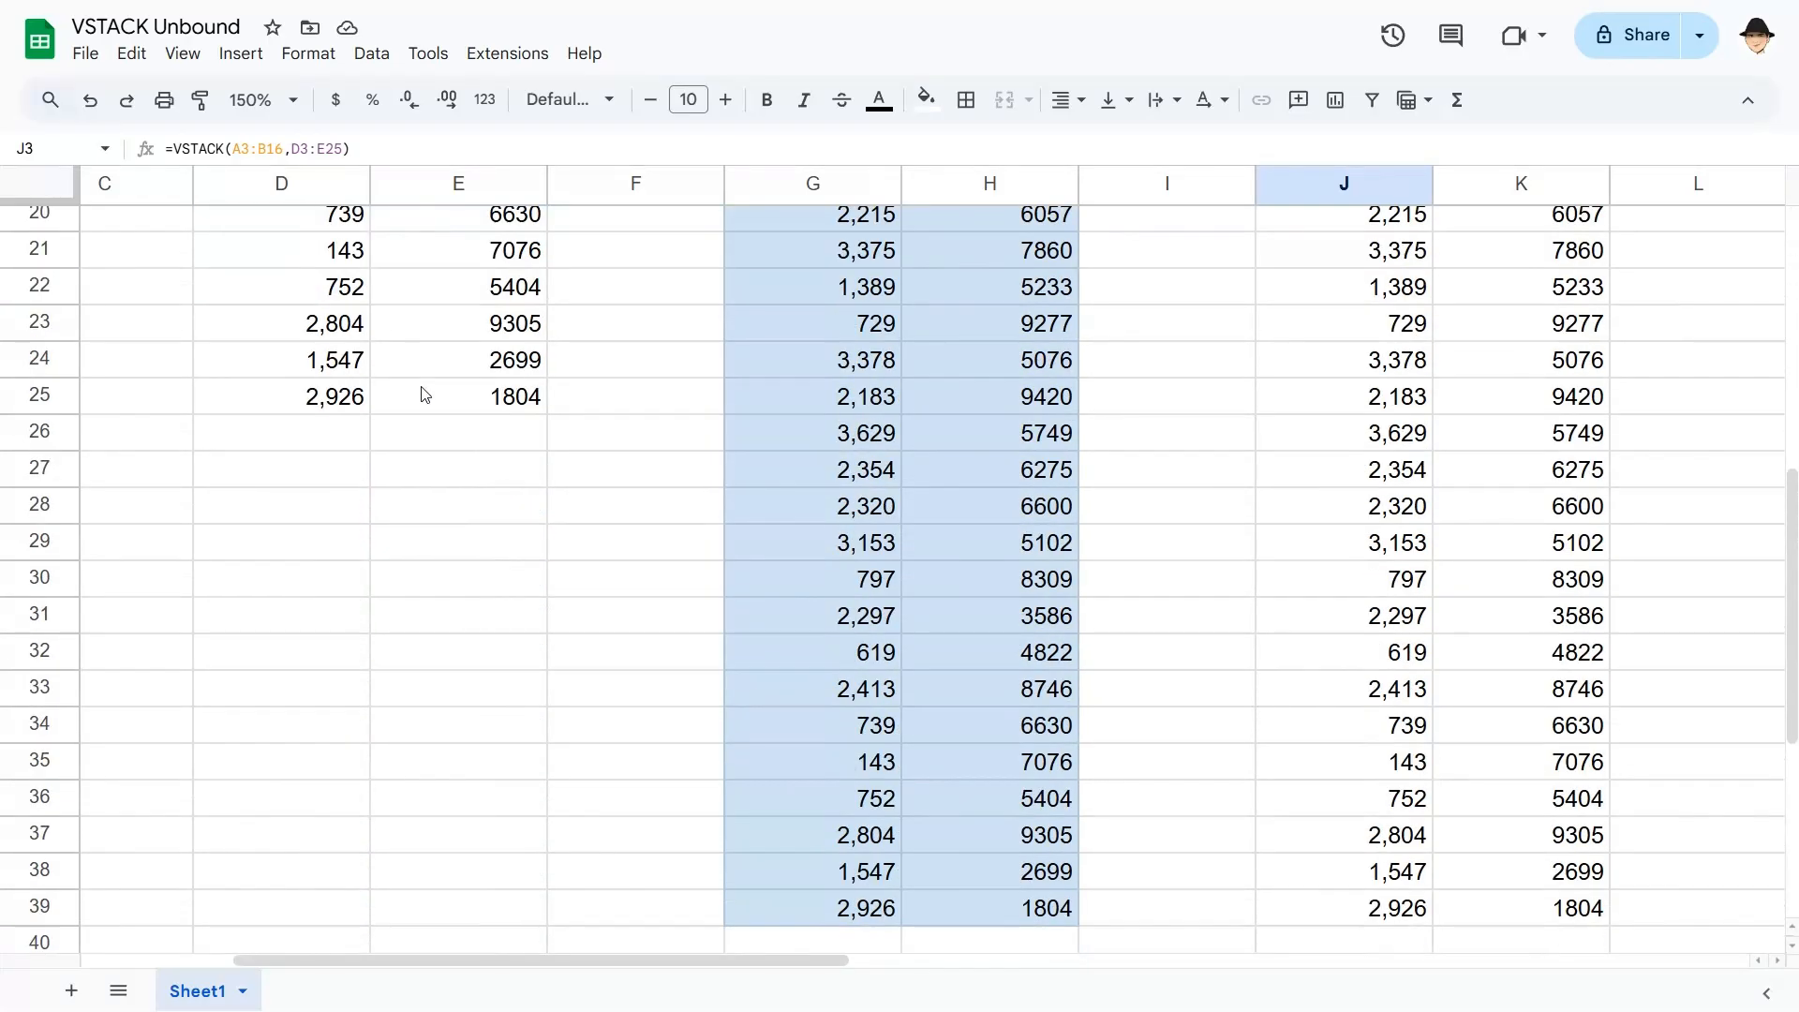
left_click(360, 431)
scroll(356, 427, "up", 2)
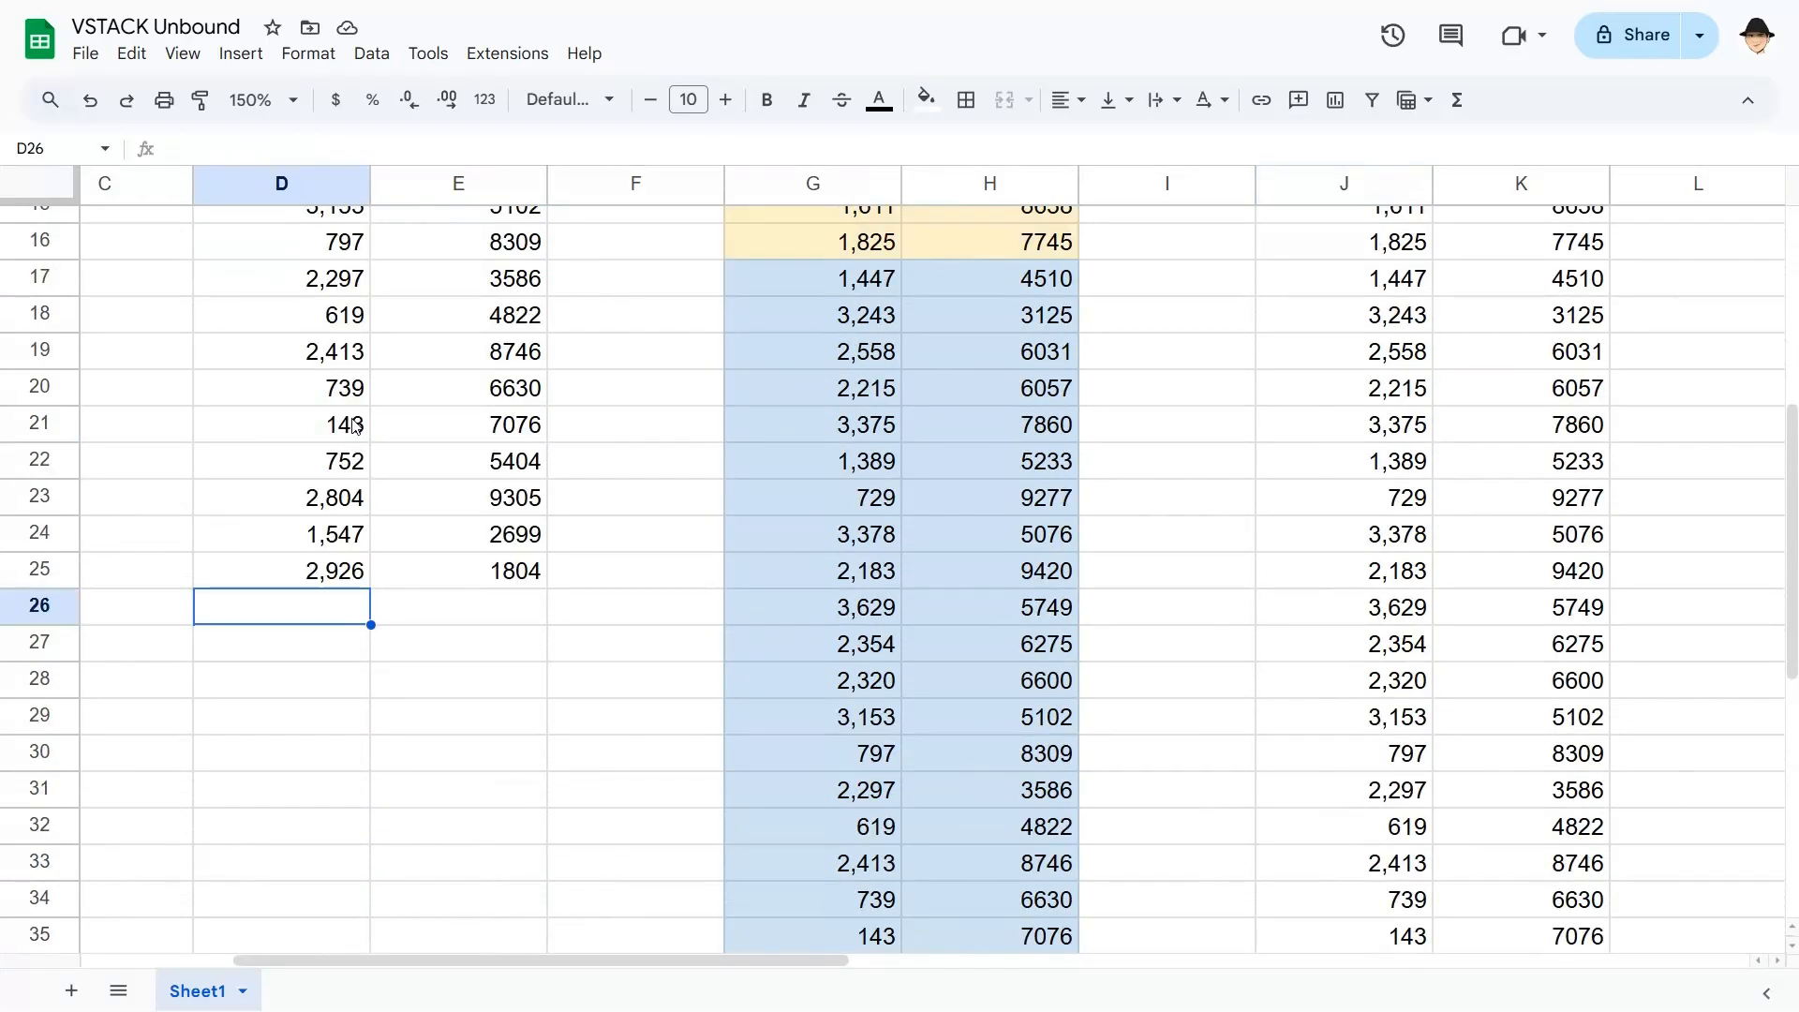
type("3000")
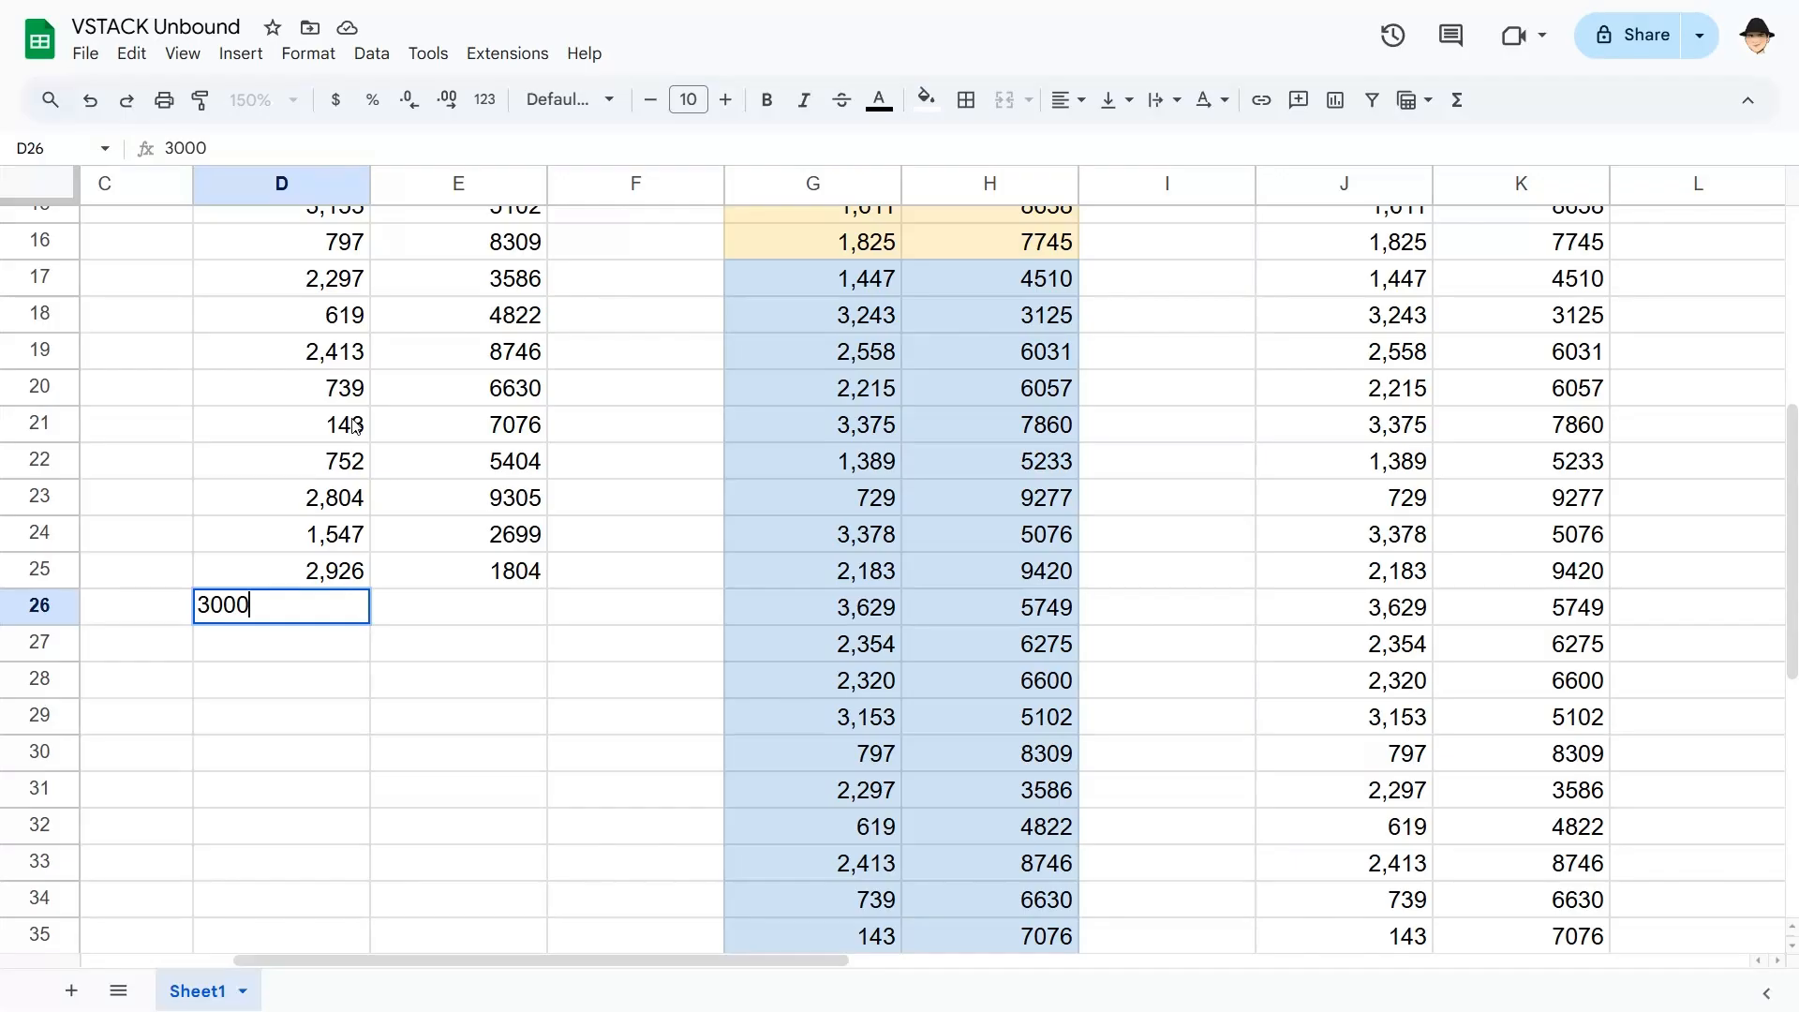
key("Tab")
type("1414")
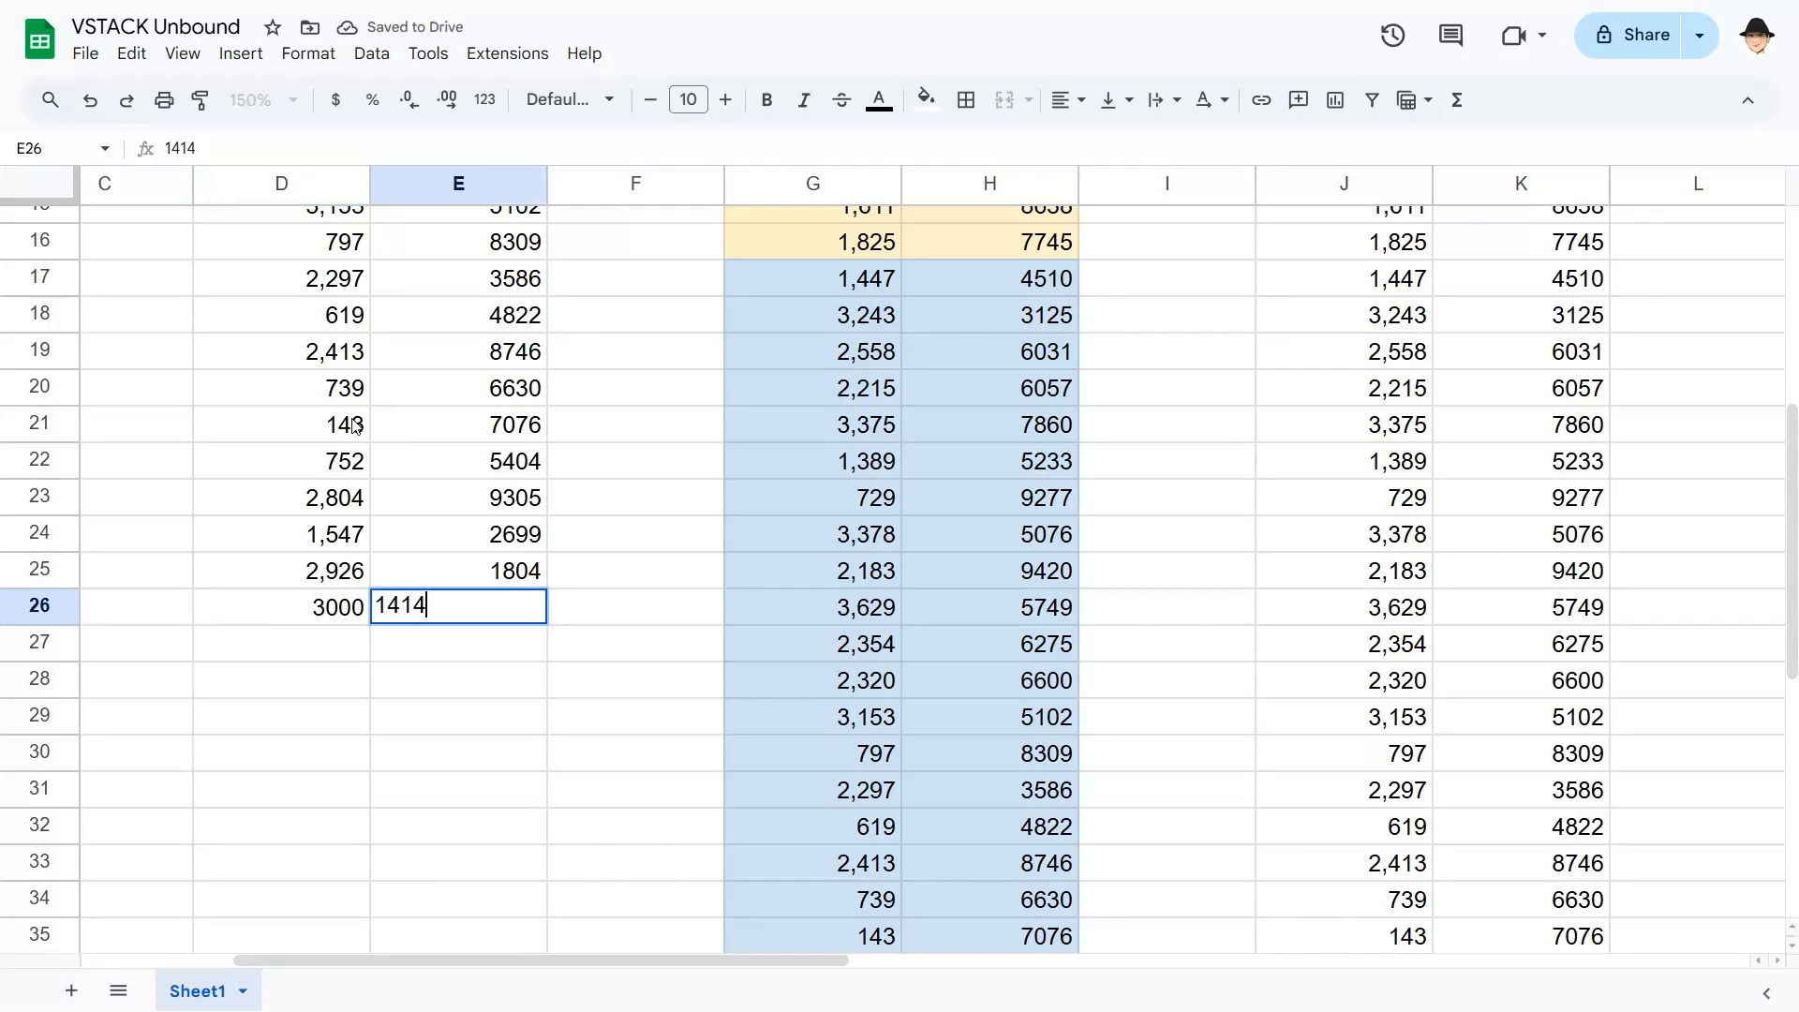
key("Tab")
Check the end of the stacked output, around J40:K40, for the newly added Region 2 record
scroll(1467, 495, "down", 5)
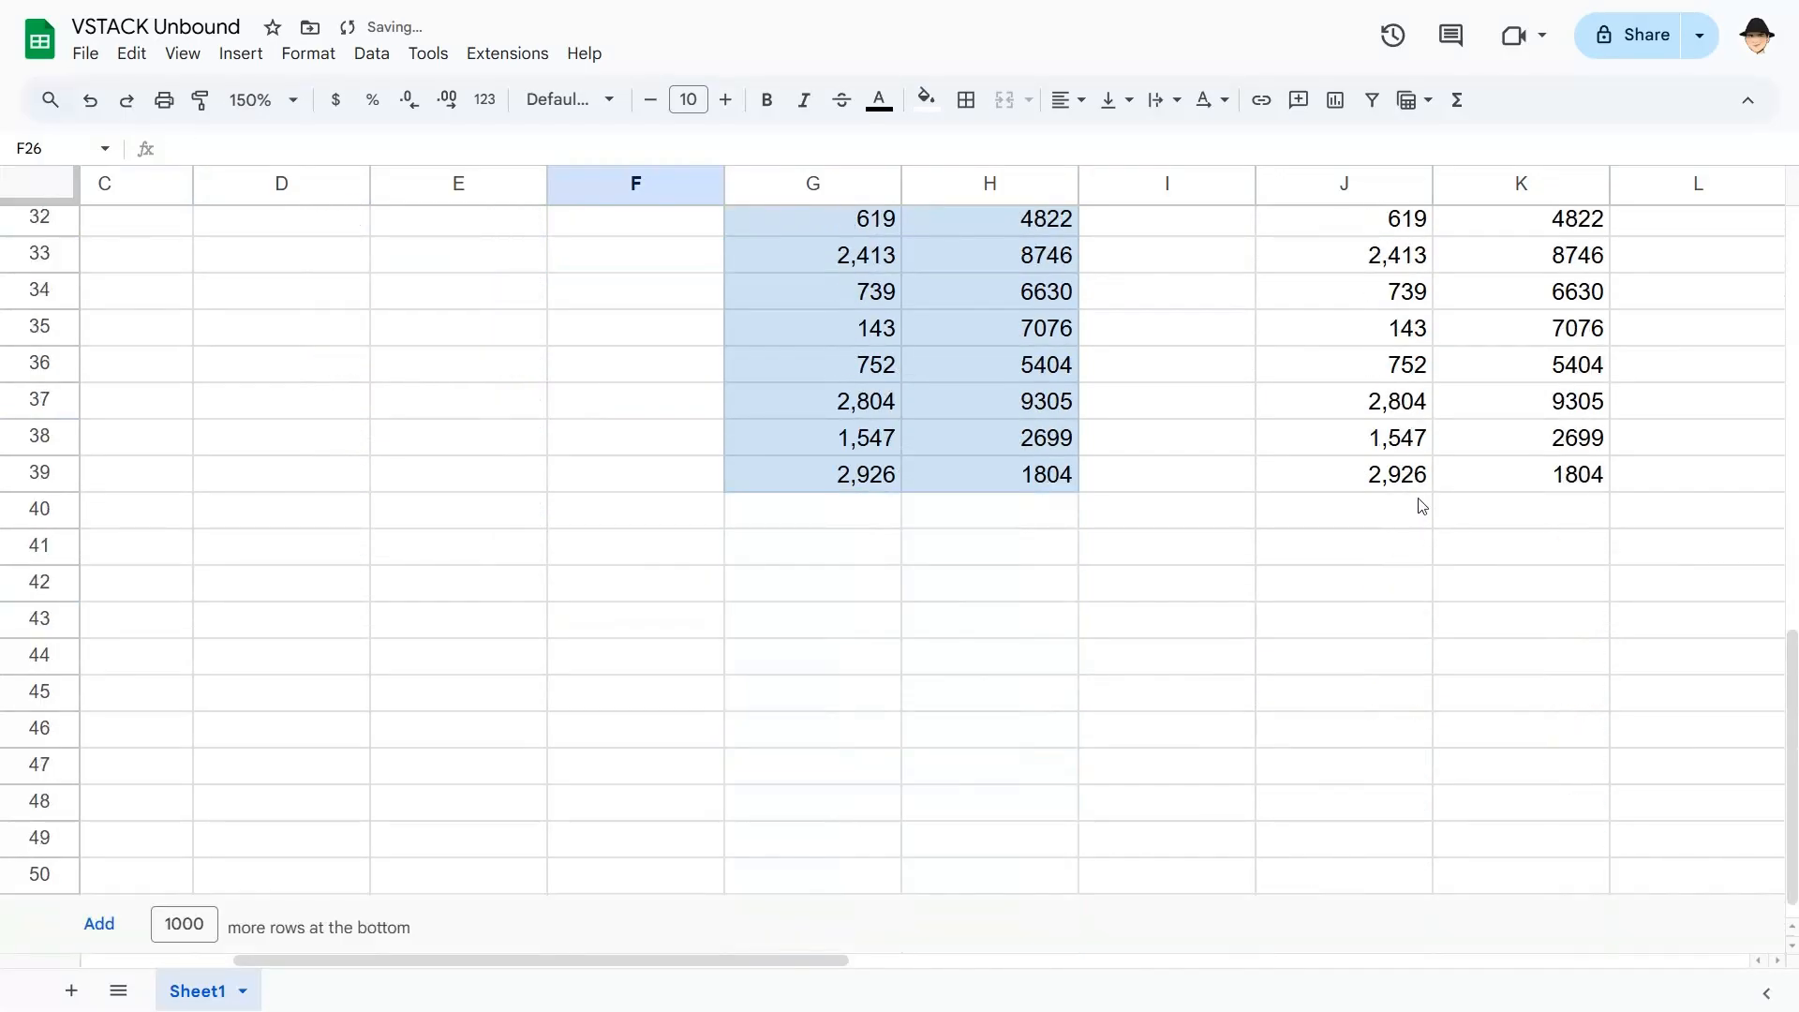
left_click_drag(1358, 514, 1498, 518)
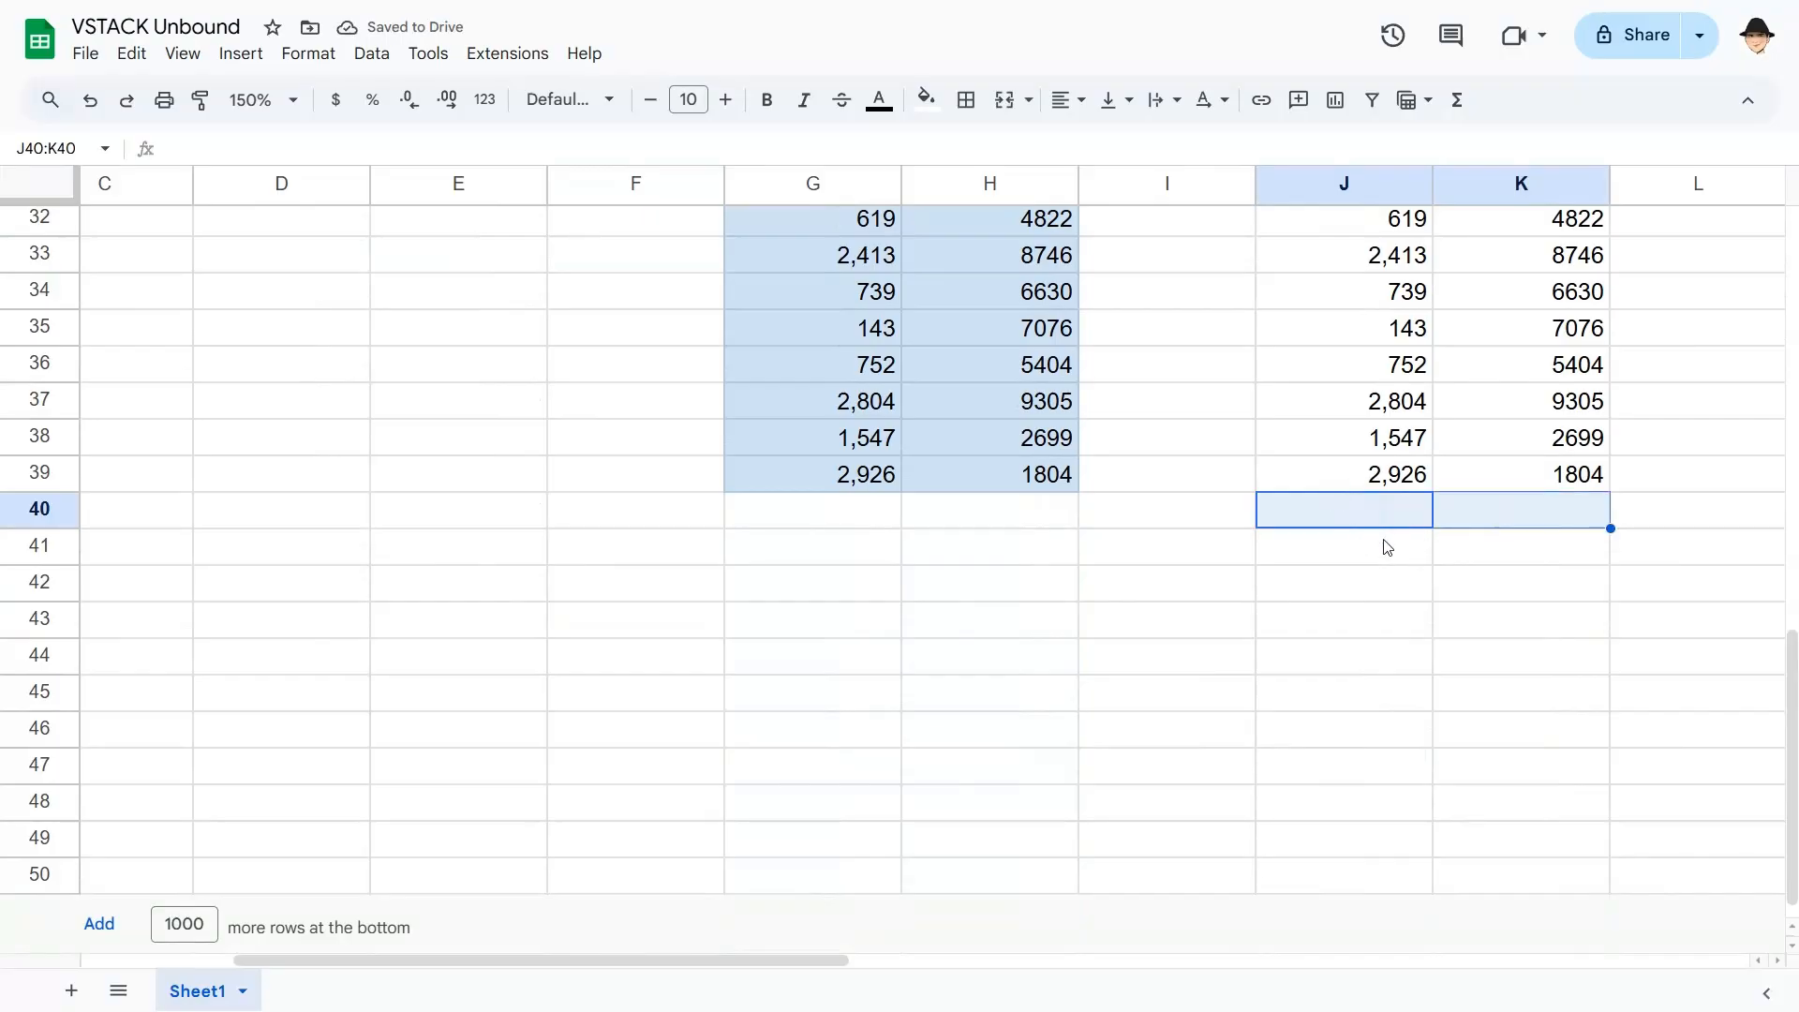
scroll(817, 510, "up", 10)
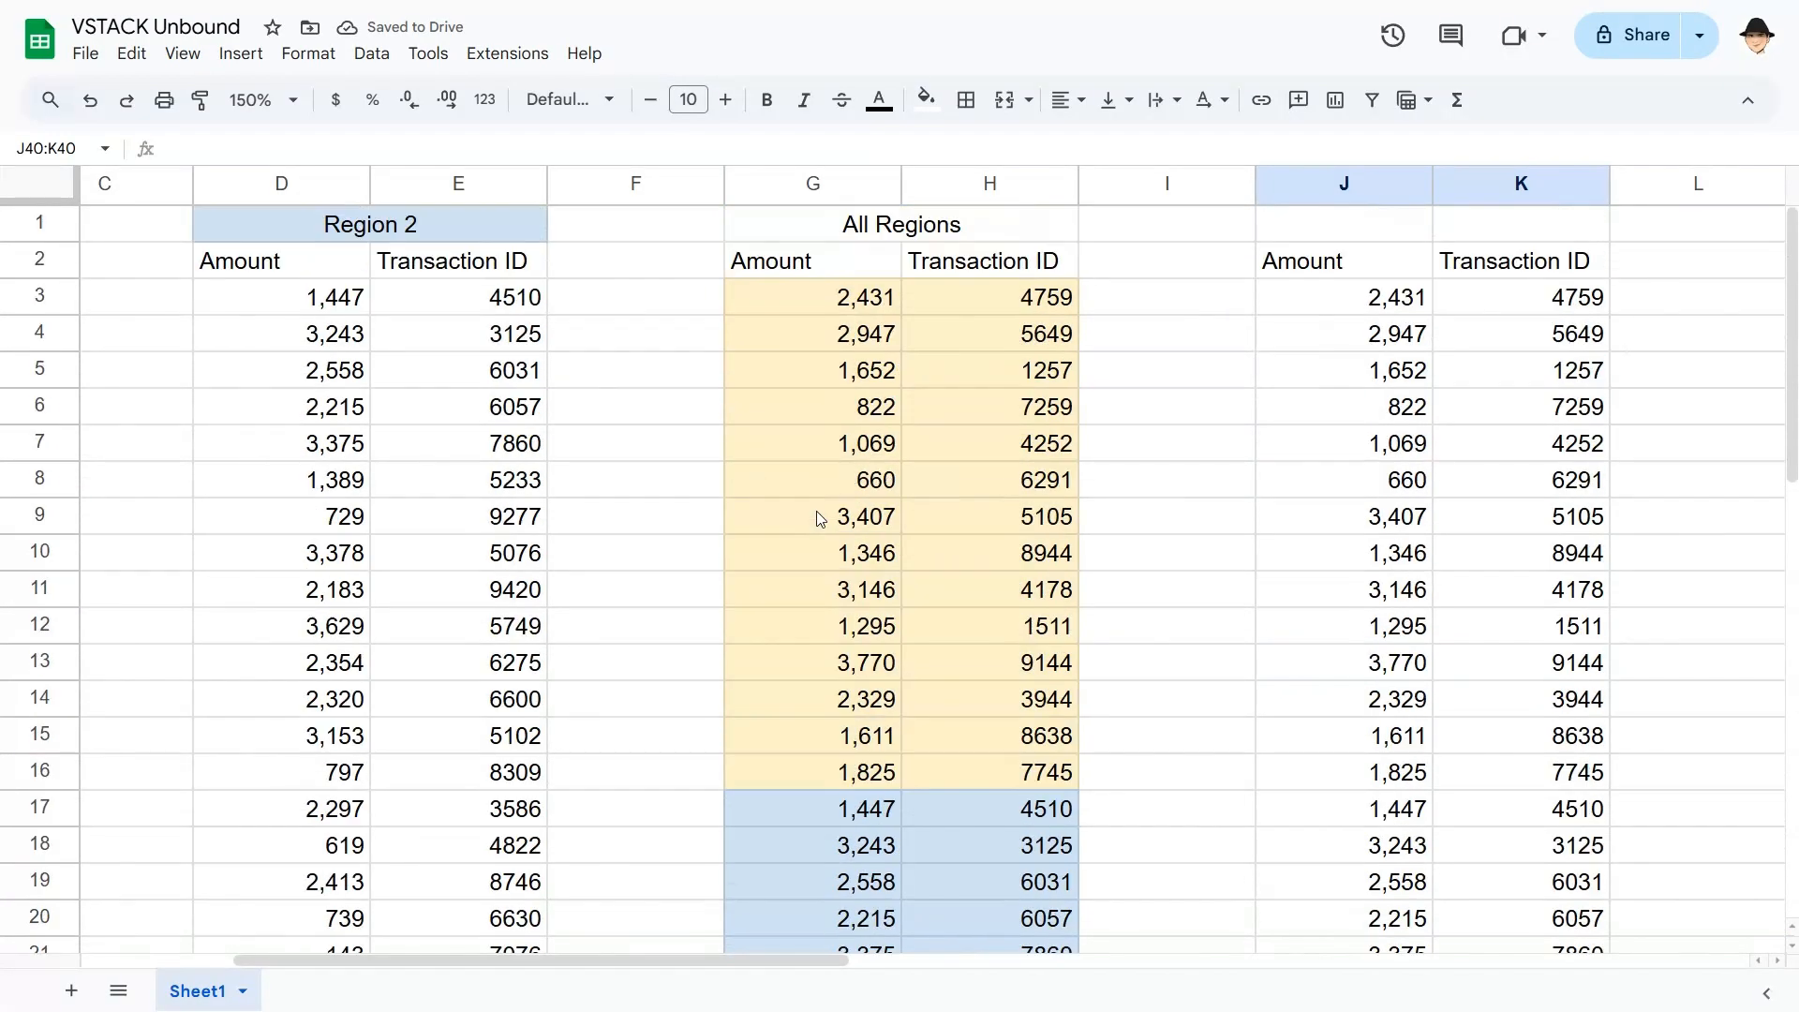
Try the VSTACK formula in J3 with the open-ended ranges A3:B and D3:E
left_click(1417, 297)
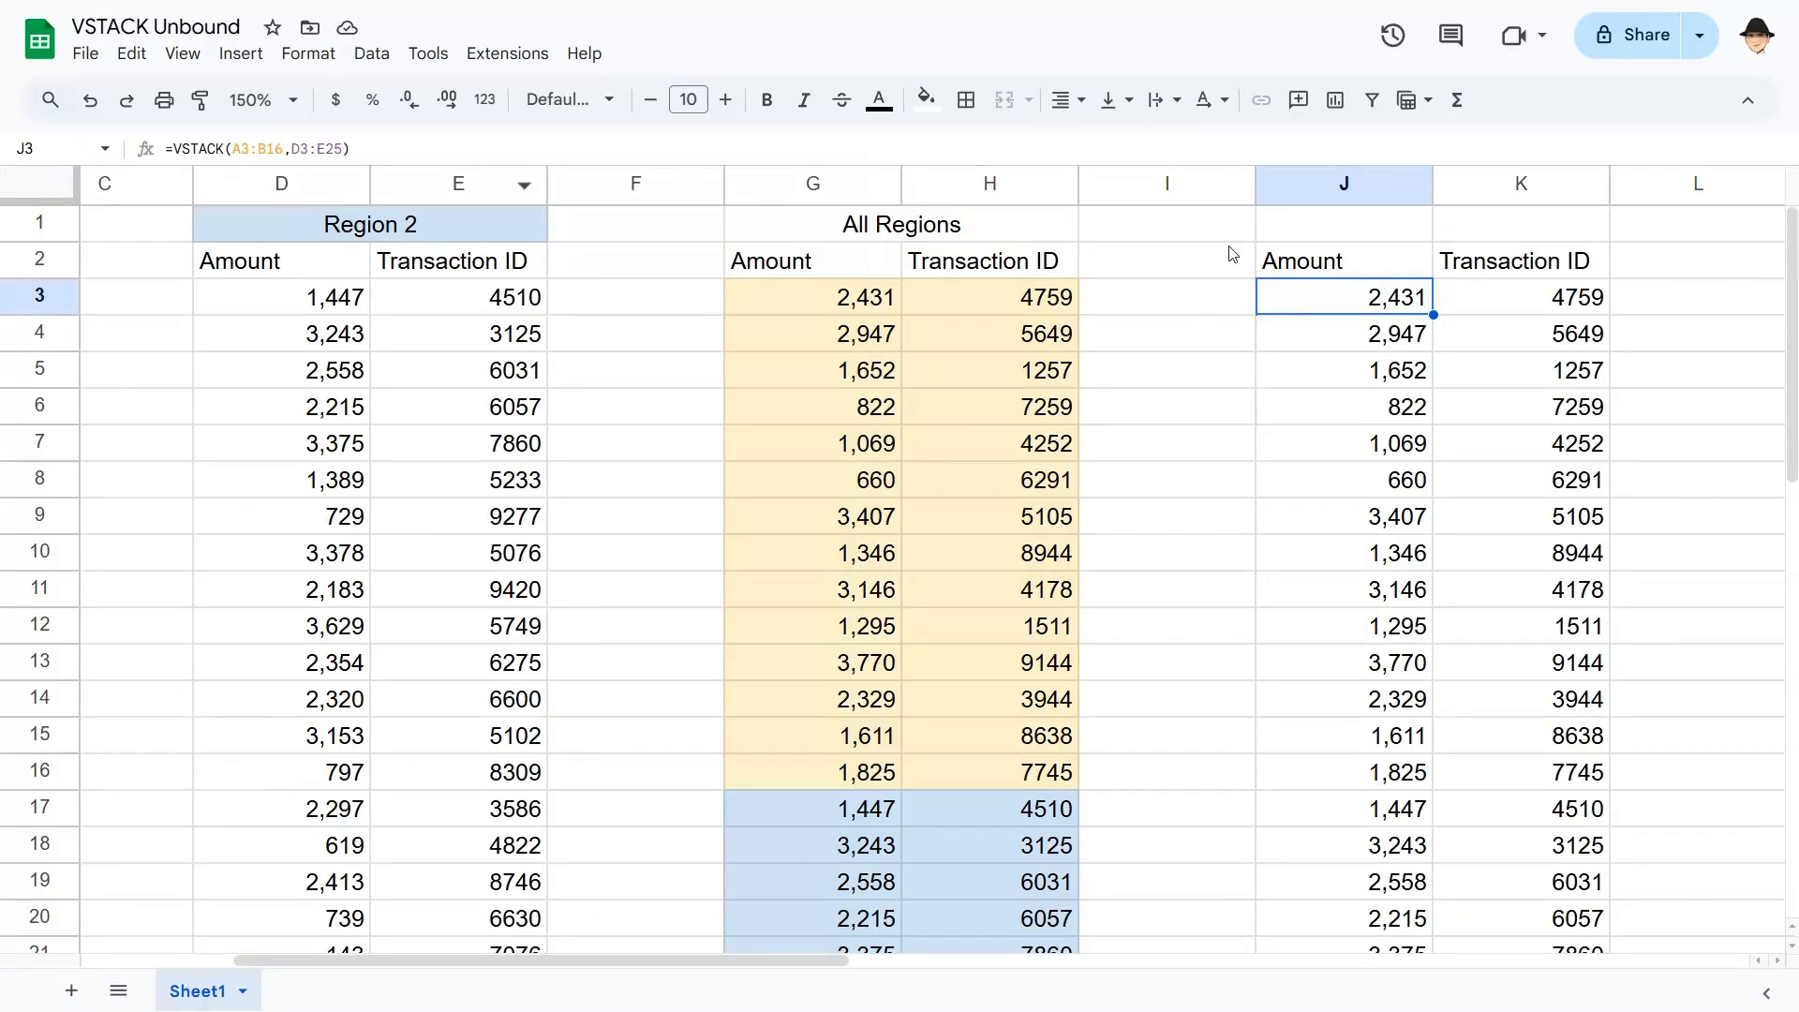
double_click(1401, 314)
left_click(1429, 297)
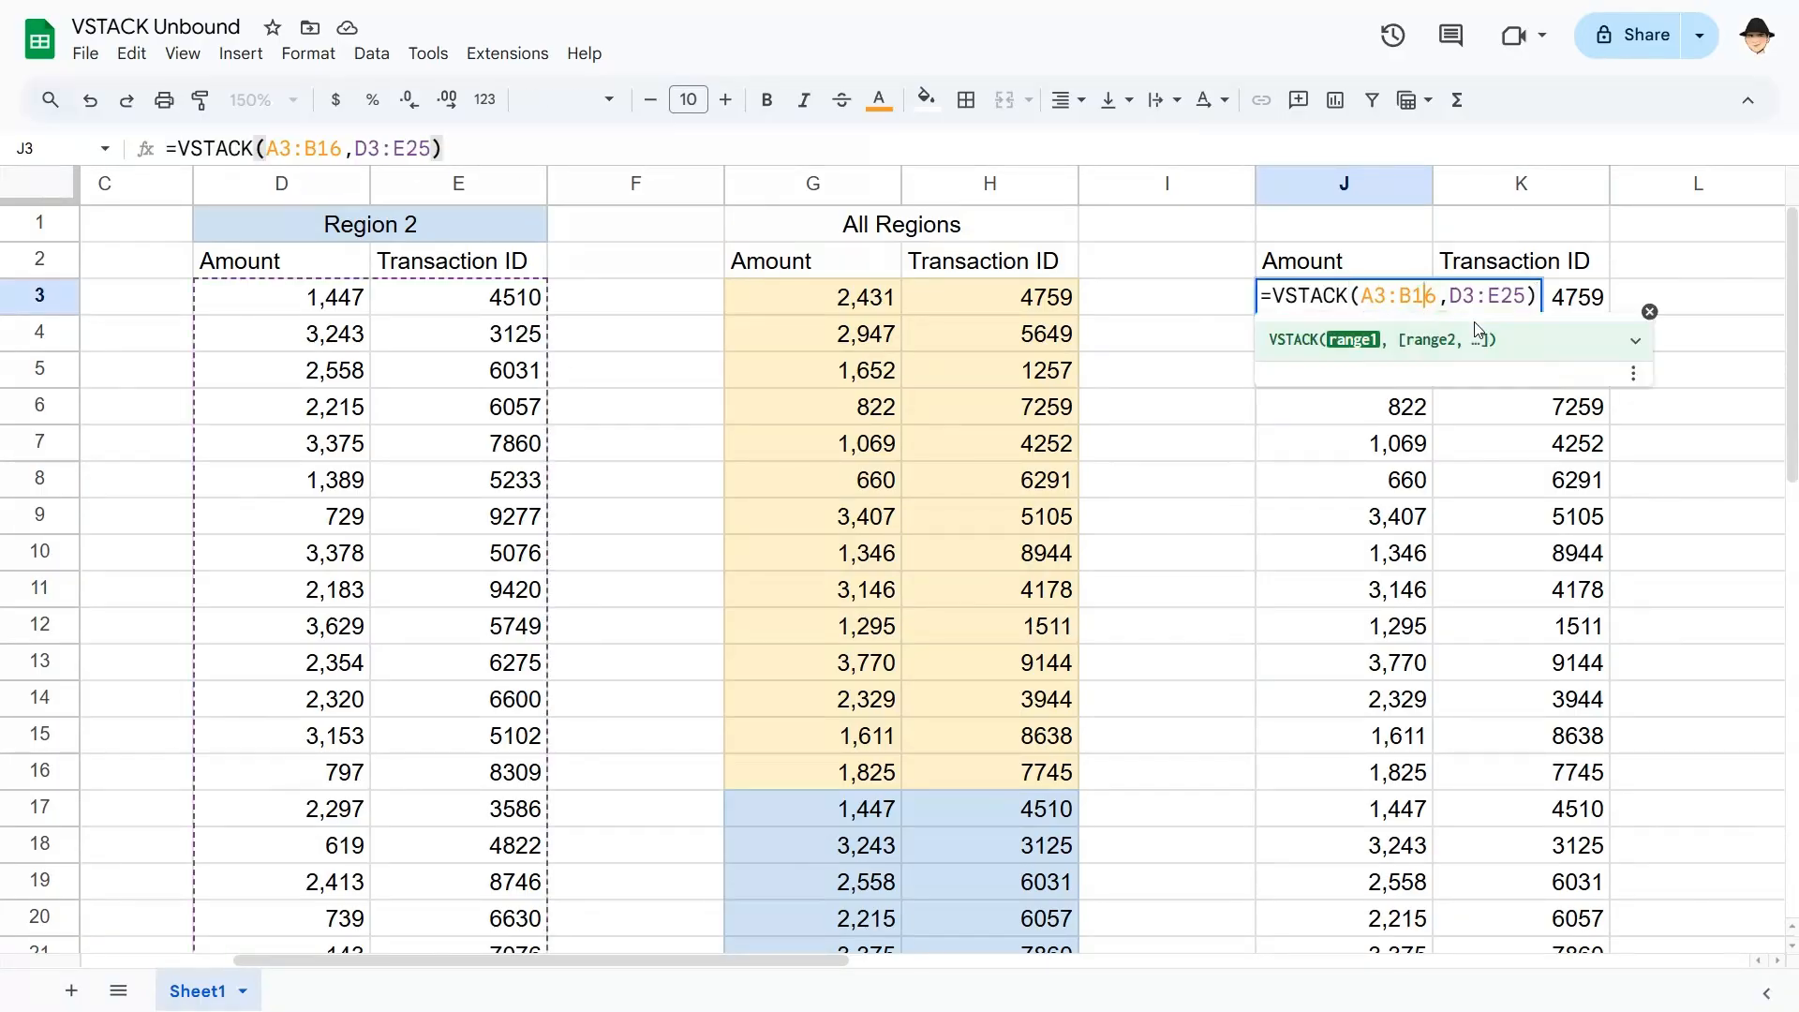
key("BackSpace")
key("BackSpace")
key("Right")
key("Right")
key("Right")
key("Right")
key("Right")
key("Right")
key("Right")
key("BackSpace")
key("BackSpace")
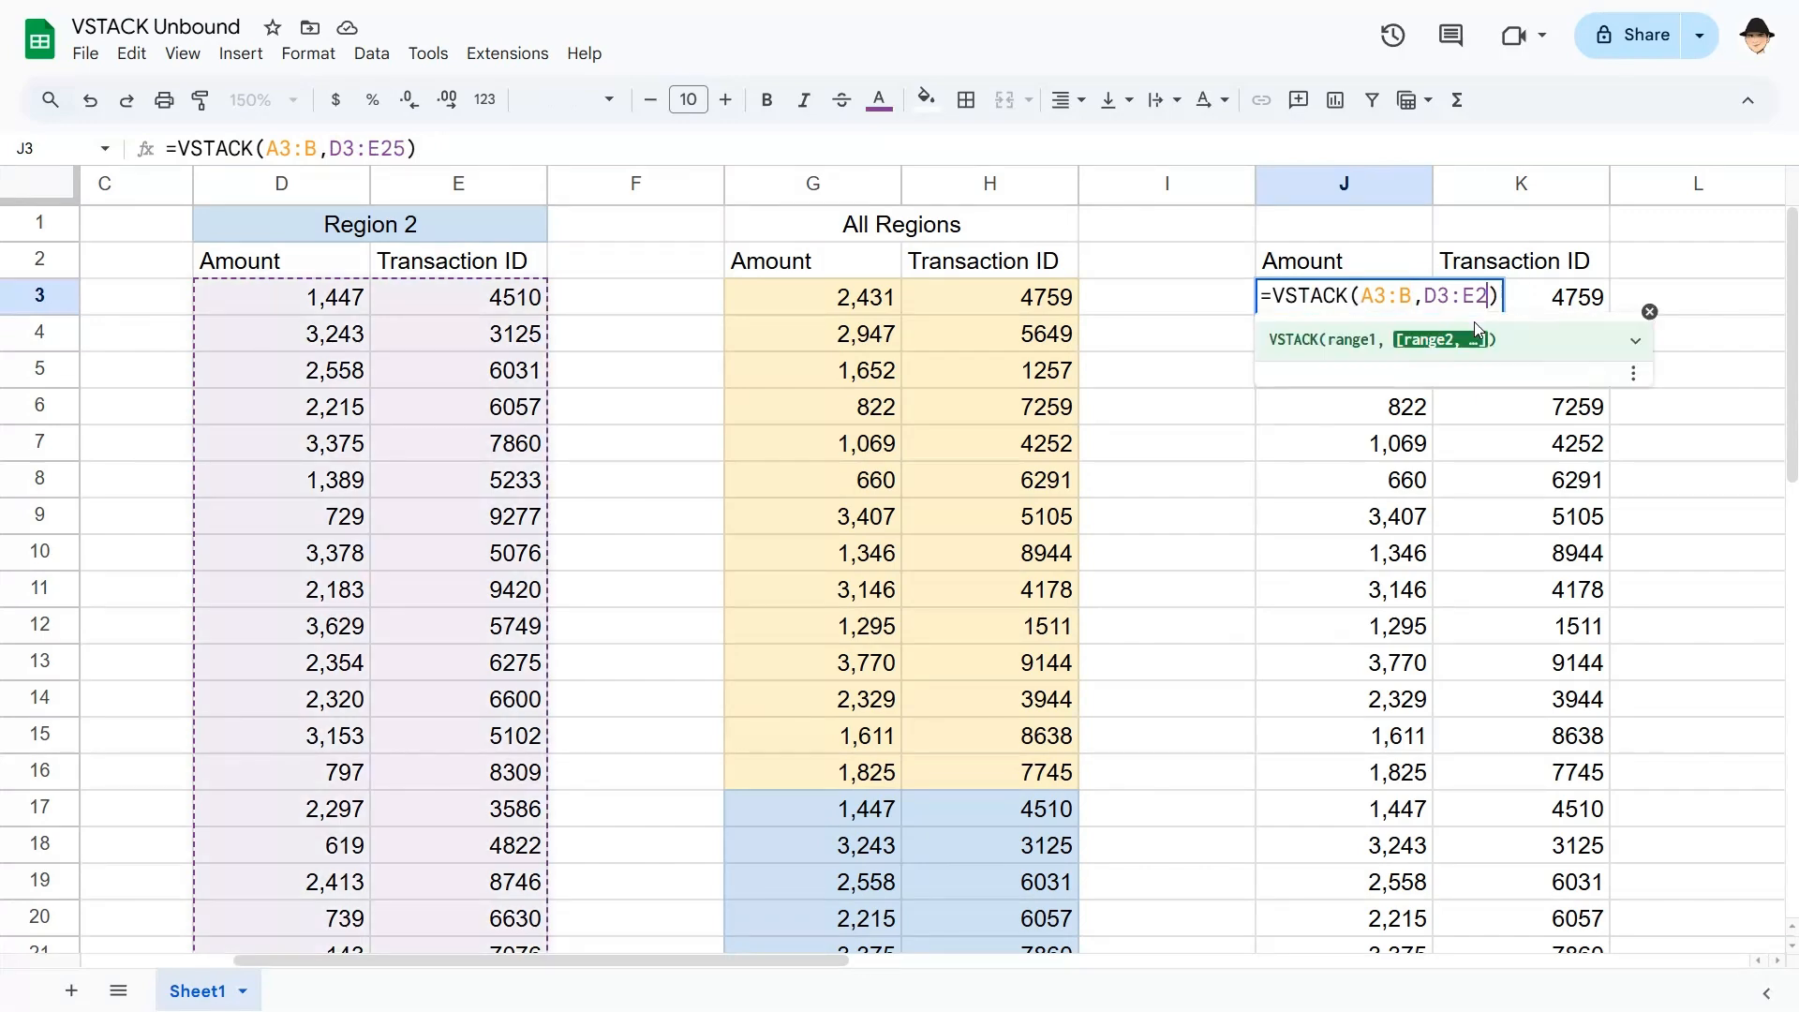
key("Return")
key("Up")
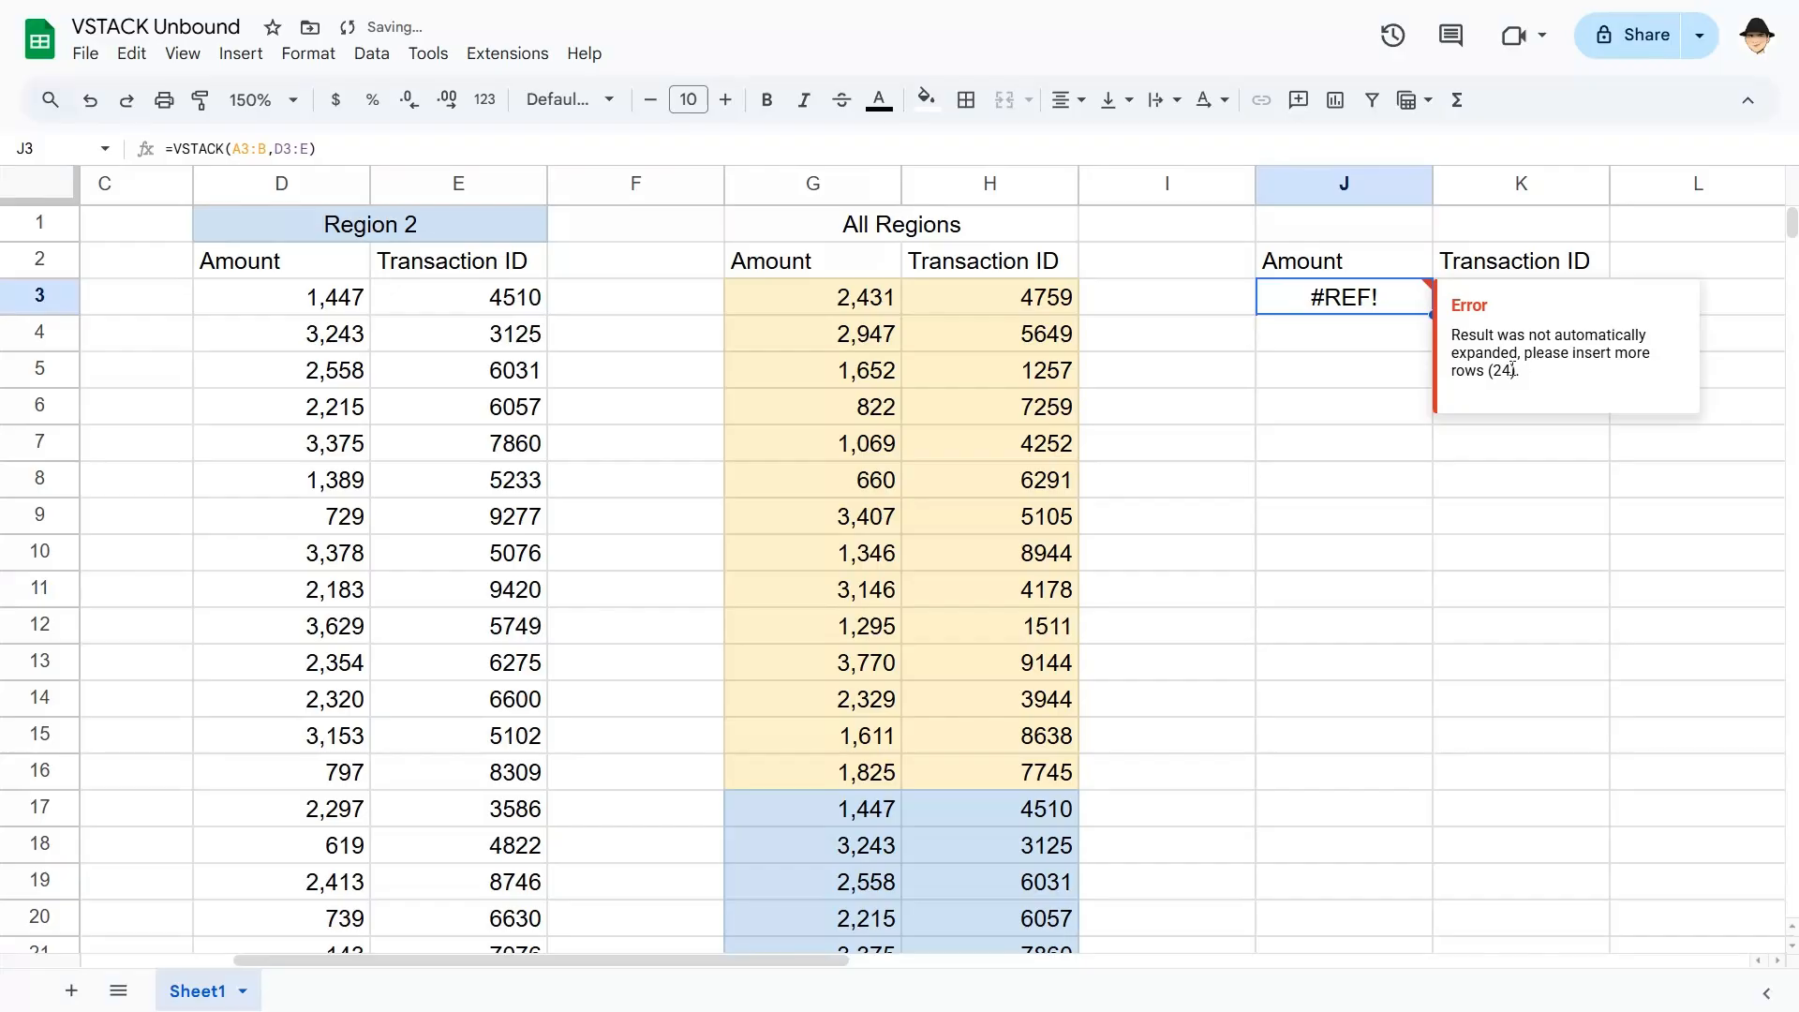
Examine how far the sheet's rows extend below the data, and review the error on the formula in J3
left_click(1313, 382)
key("ctrl+Down")
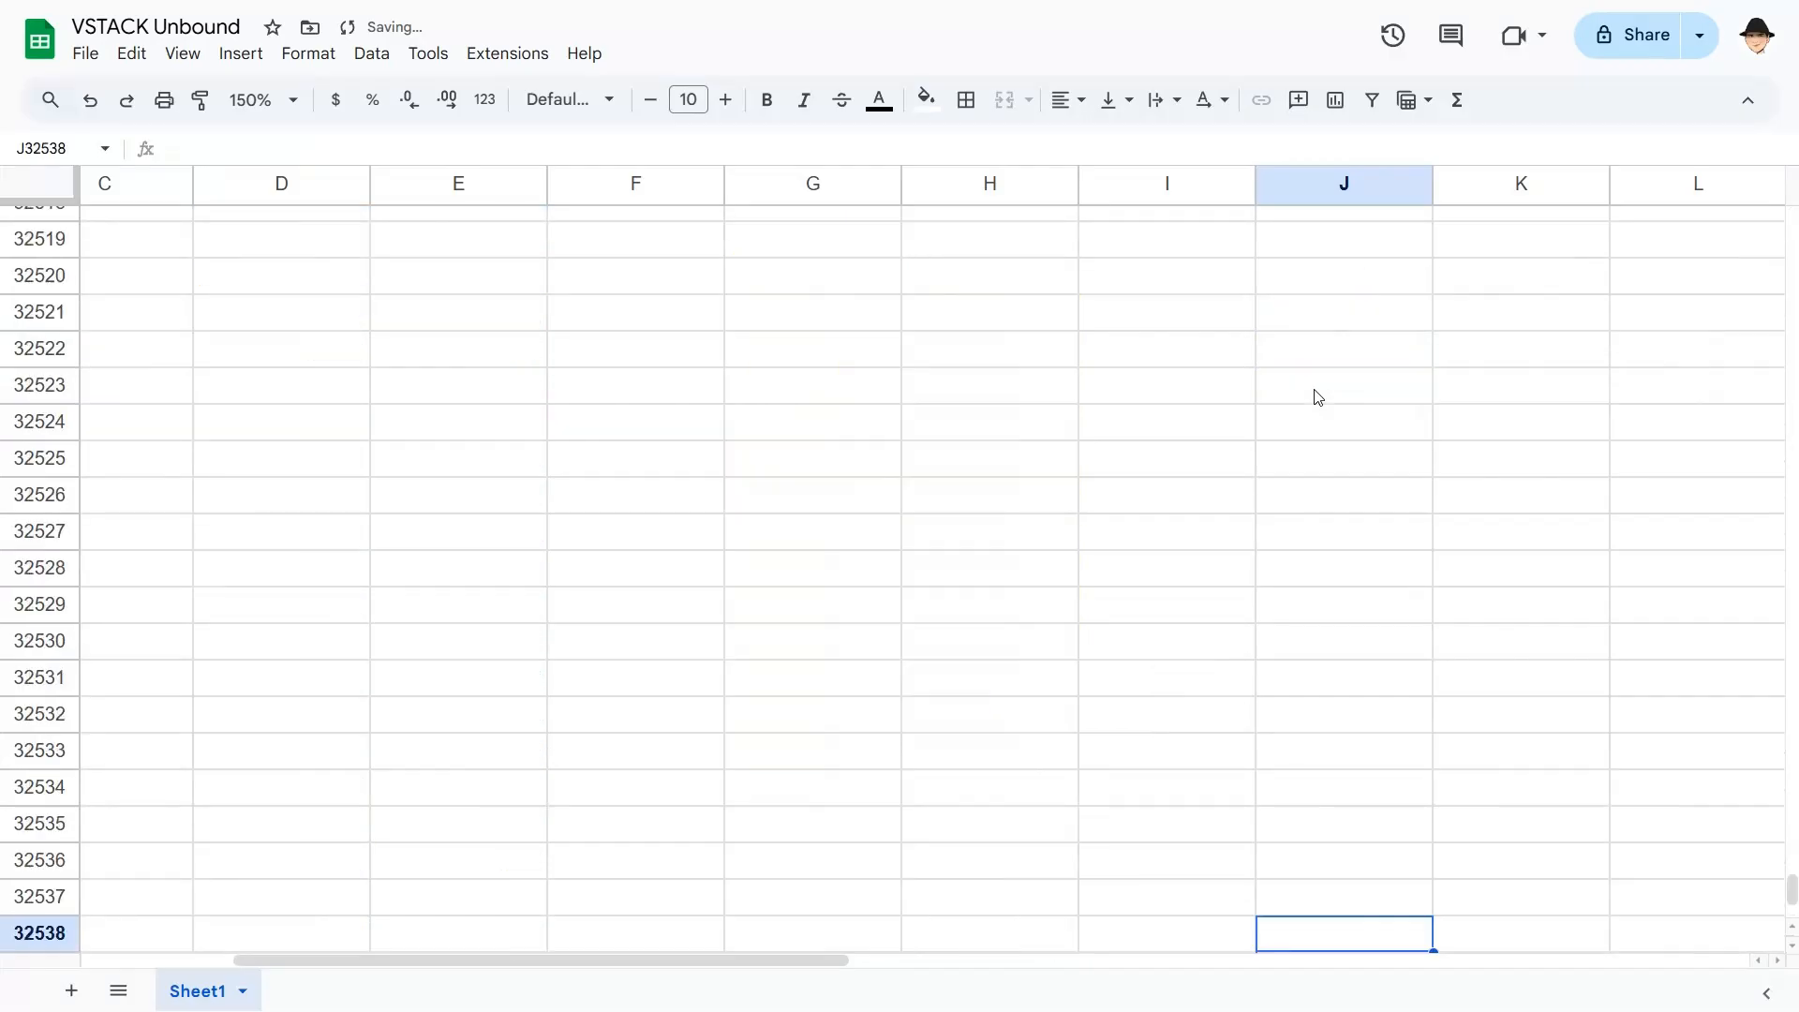
scroll(281, 610, "down", 15)
left_click(271, 636)
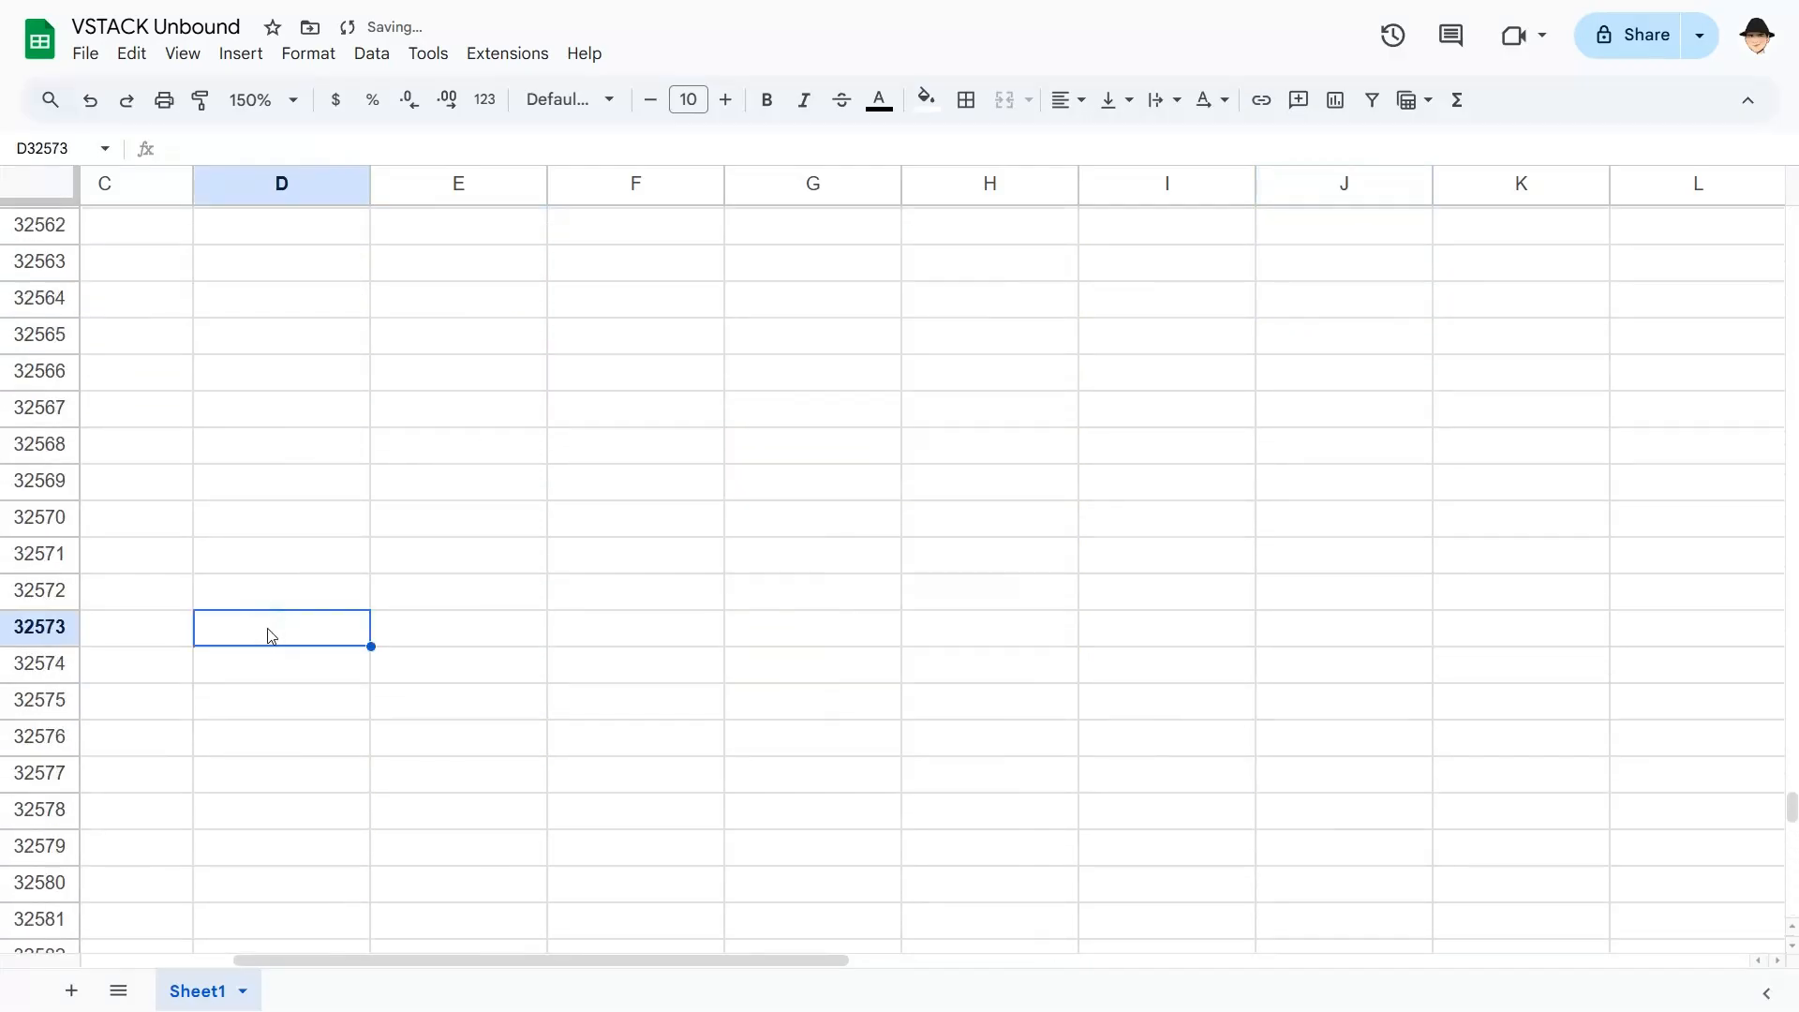
key("ctrl+Down")
key("ctrl+Down")
key("ctrl+Down")
key("ctrl+Down")
key("ctrl+Down")
key("ctrl+Down")
key("ctrl+Down")
key("ctrl+Down")
key("ctrl+Down")
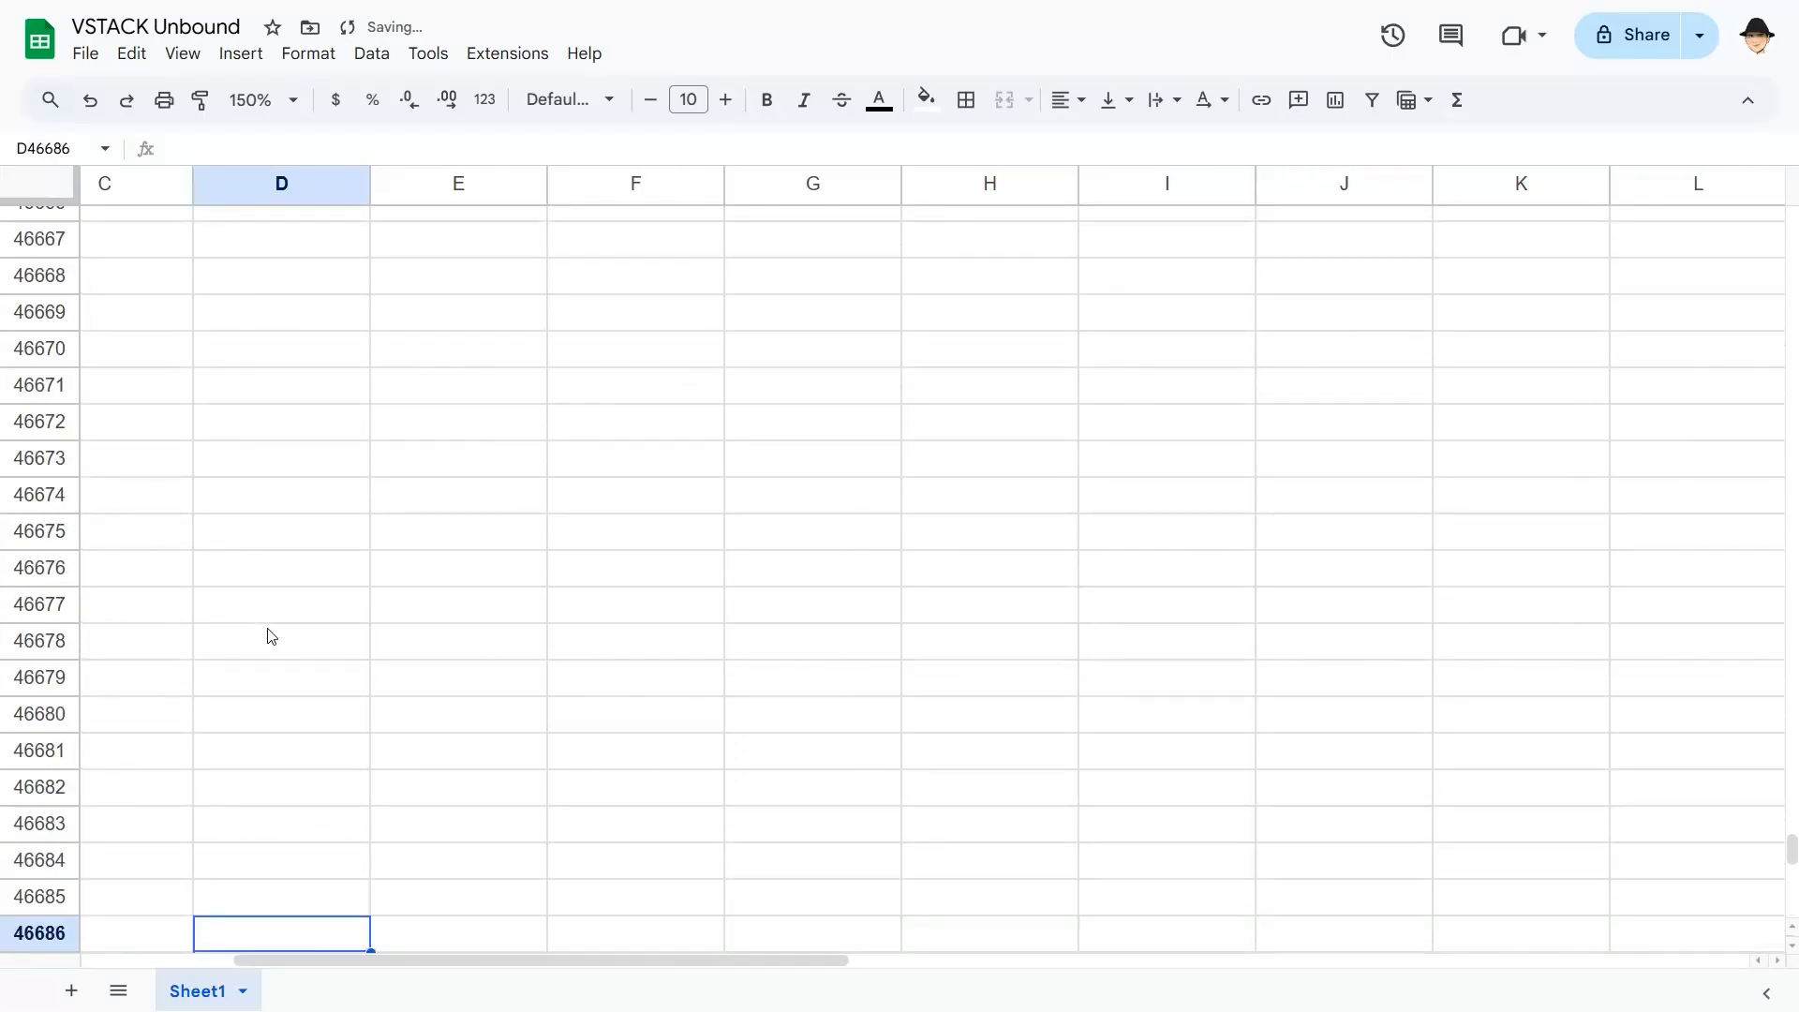
key("ctrl+Home")
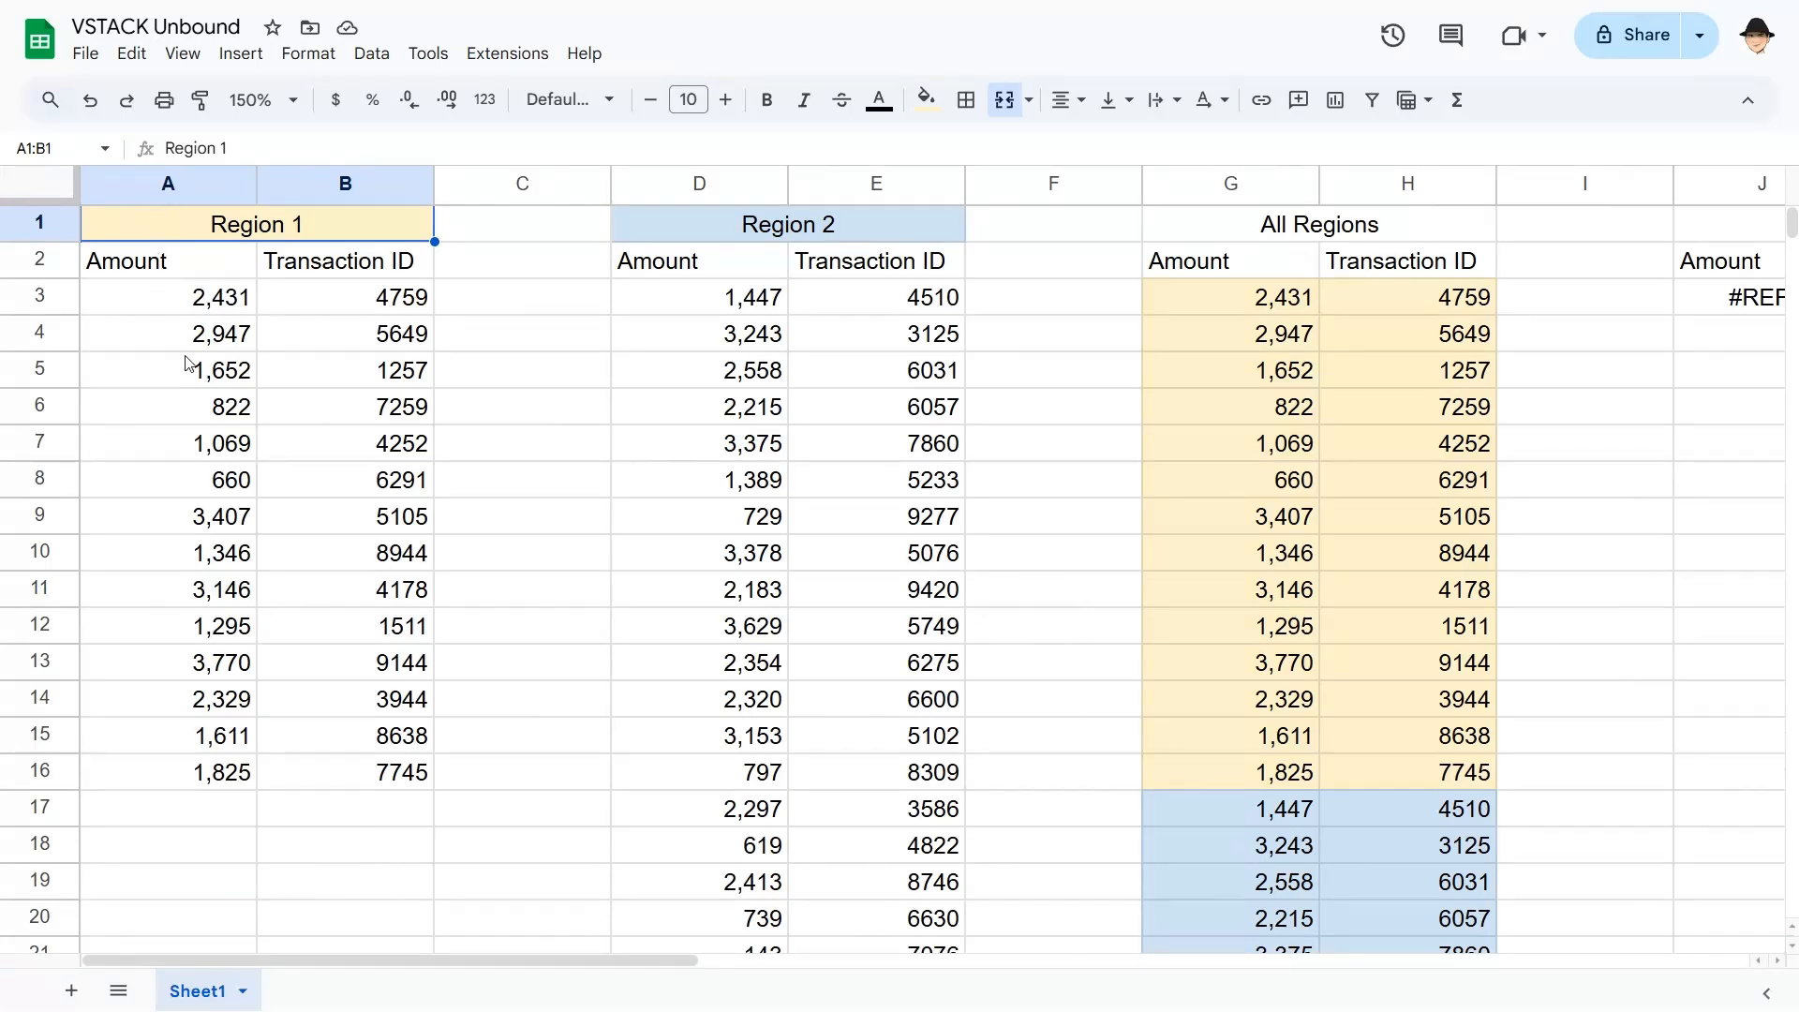
left_click(653, 352)
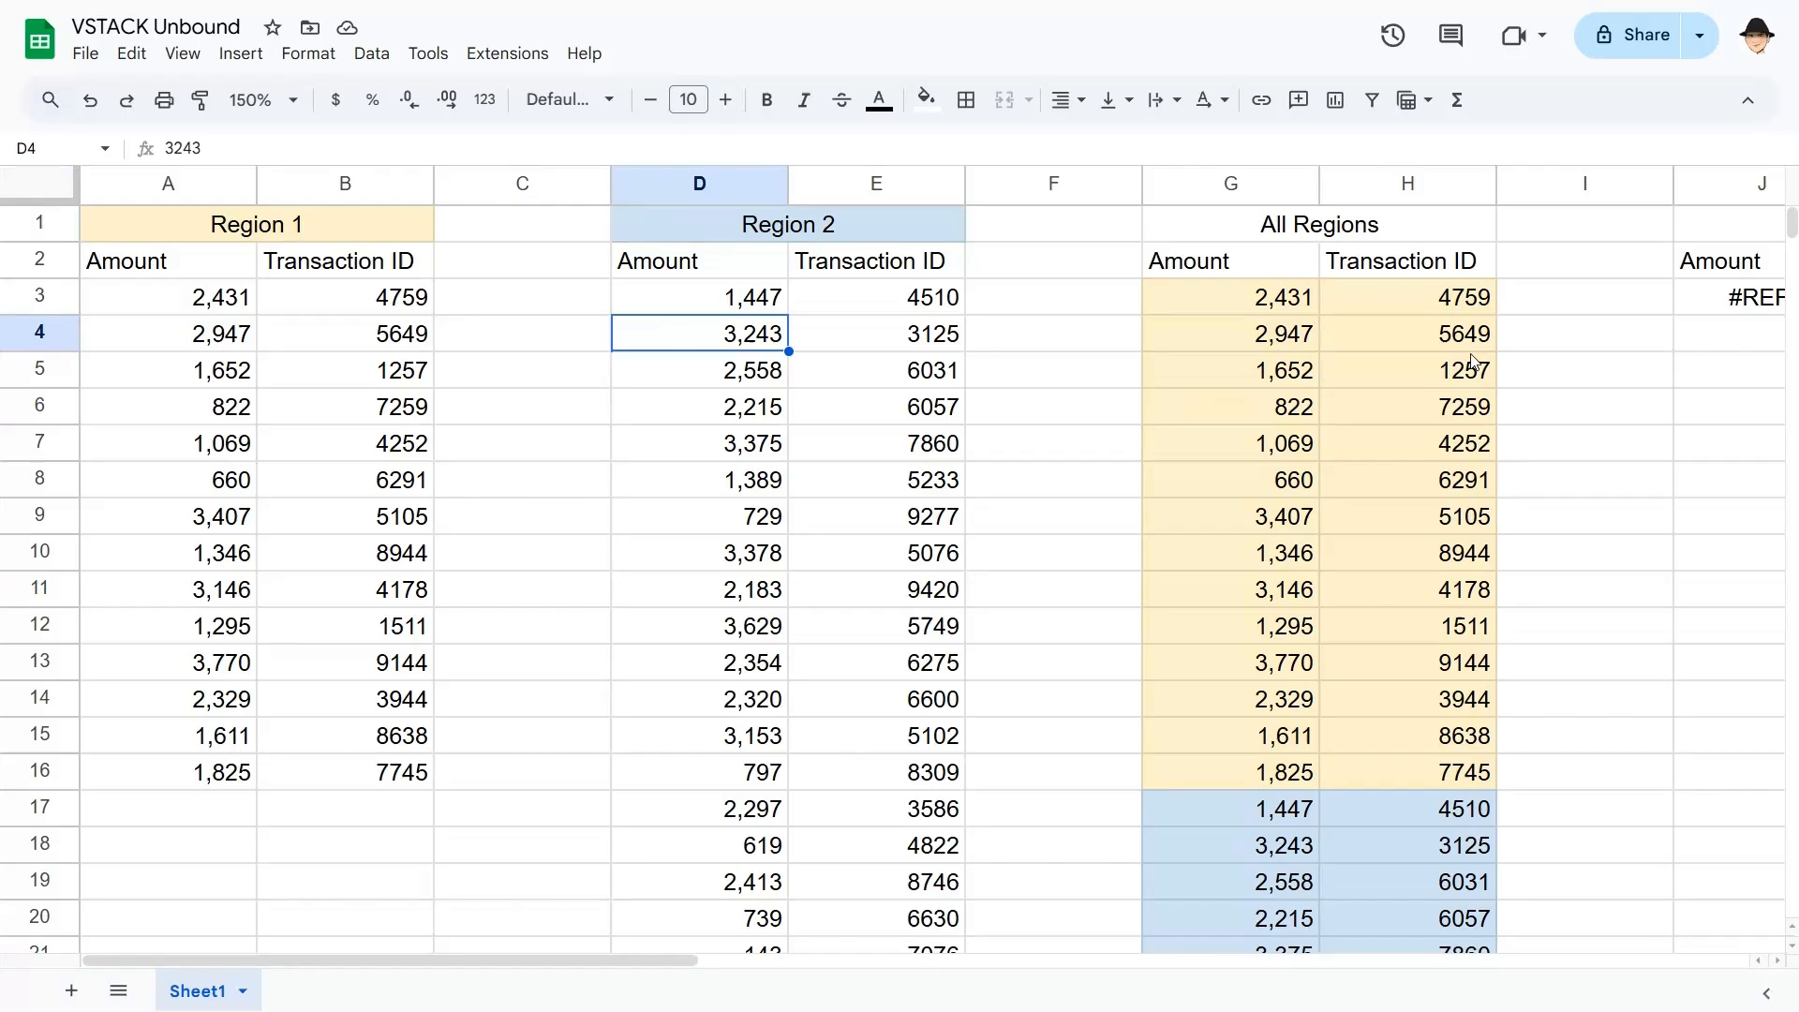
left_click(1720, 306)
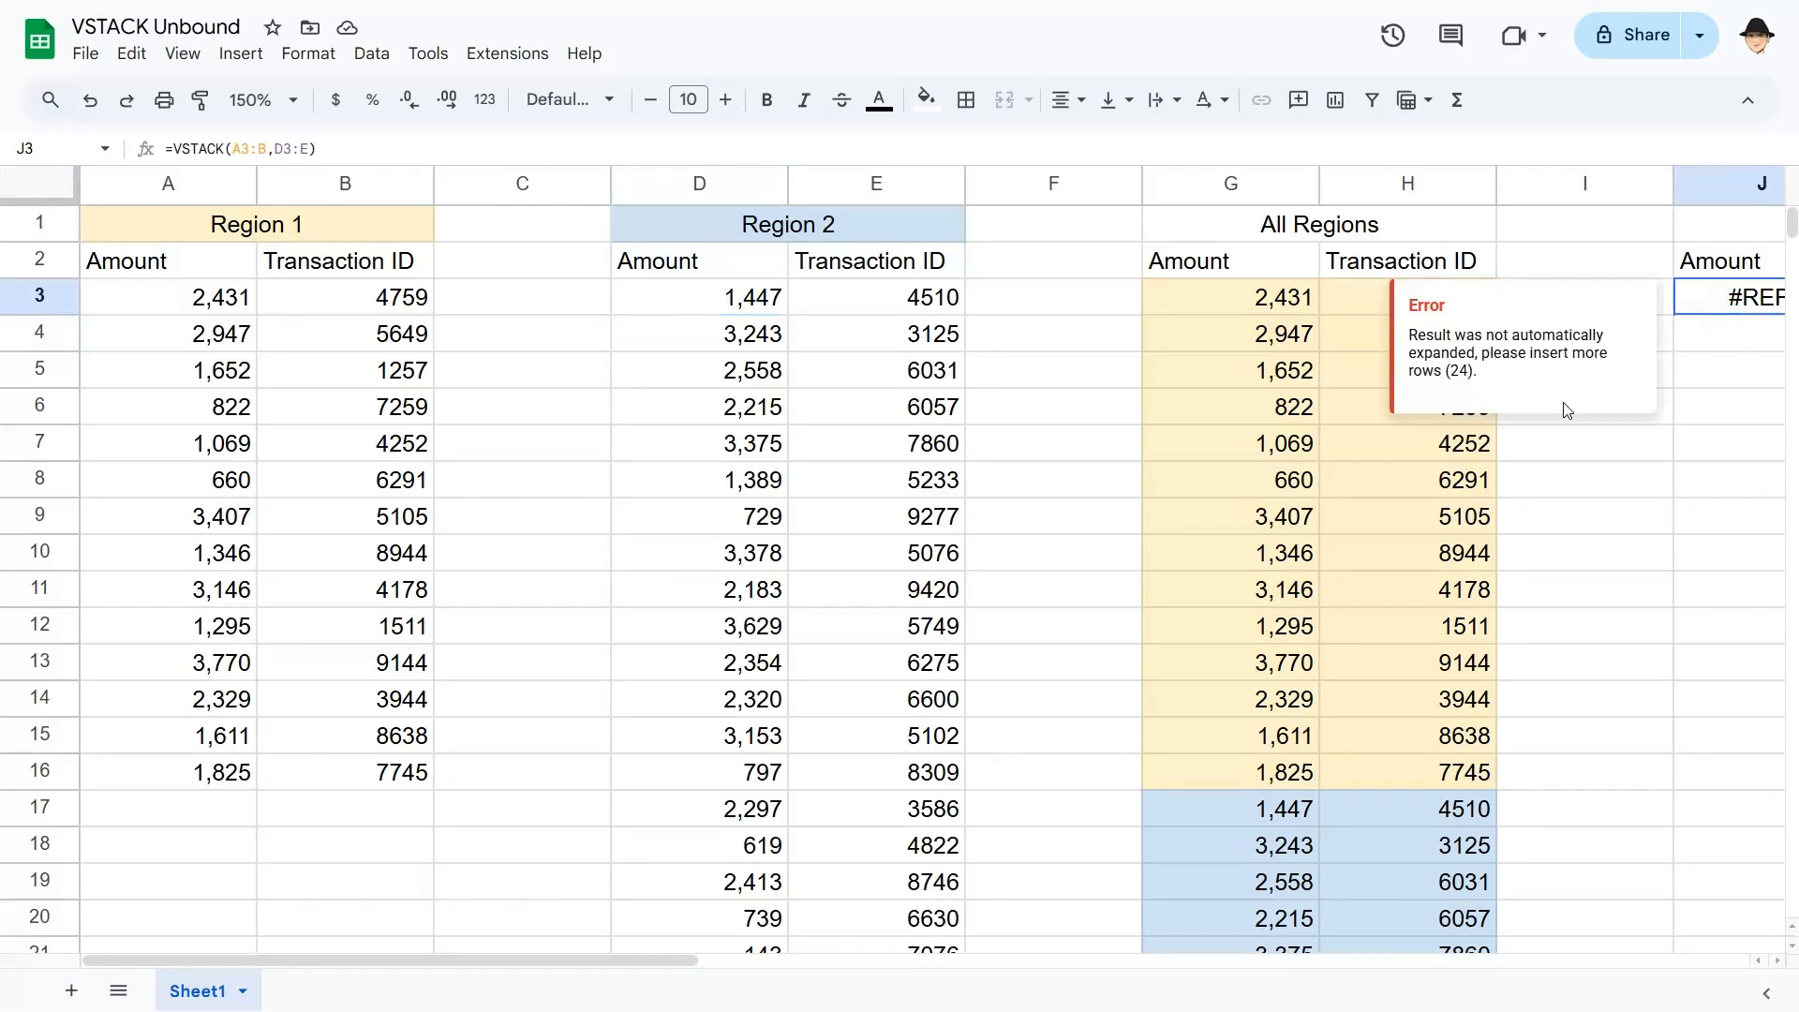
Delete the surplus empty rows 51 to 50500 and return to the top of the sheet
key("ctrl+Home")
scroll(835, 478, "down", 6)
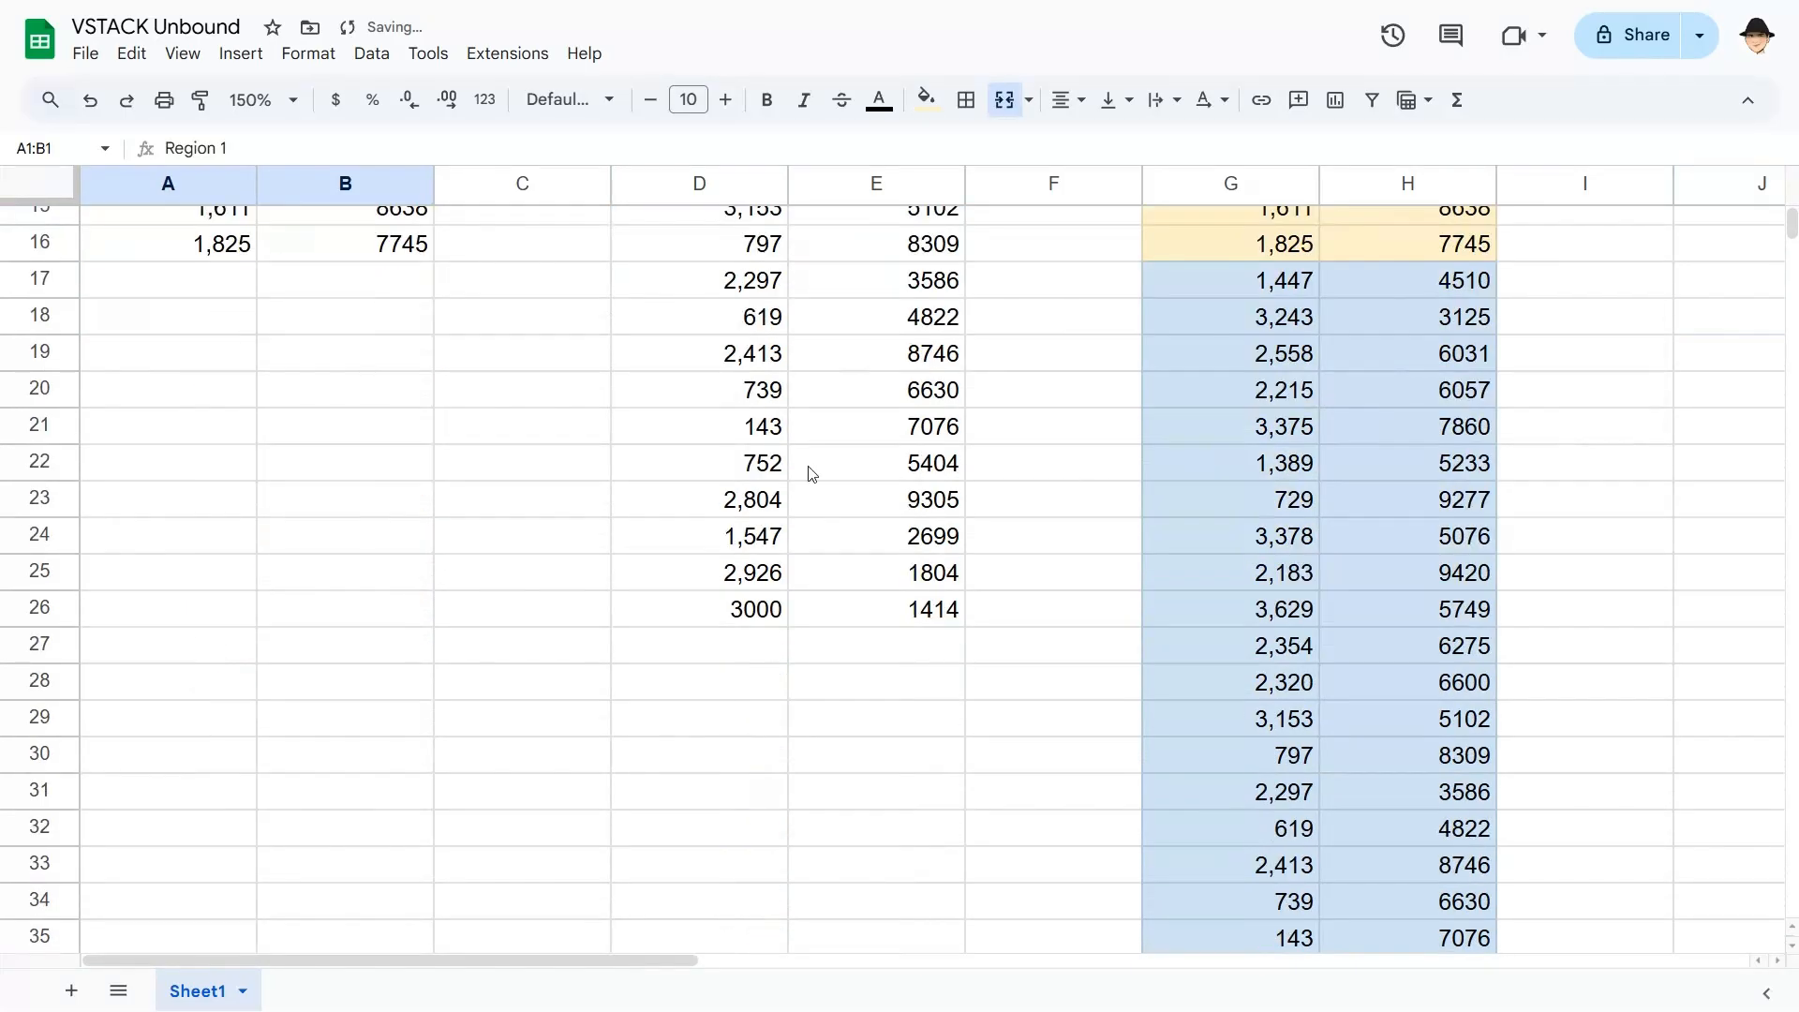
scroll(344, 606, "down", 10)
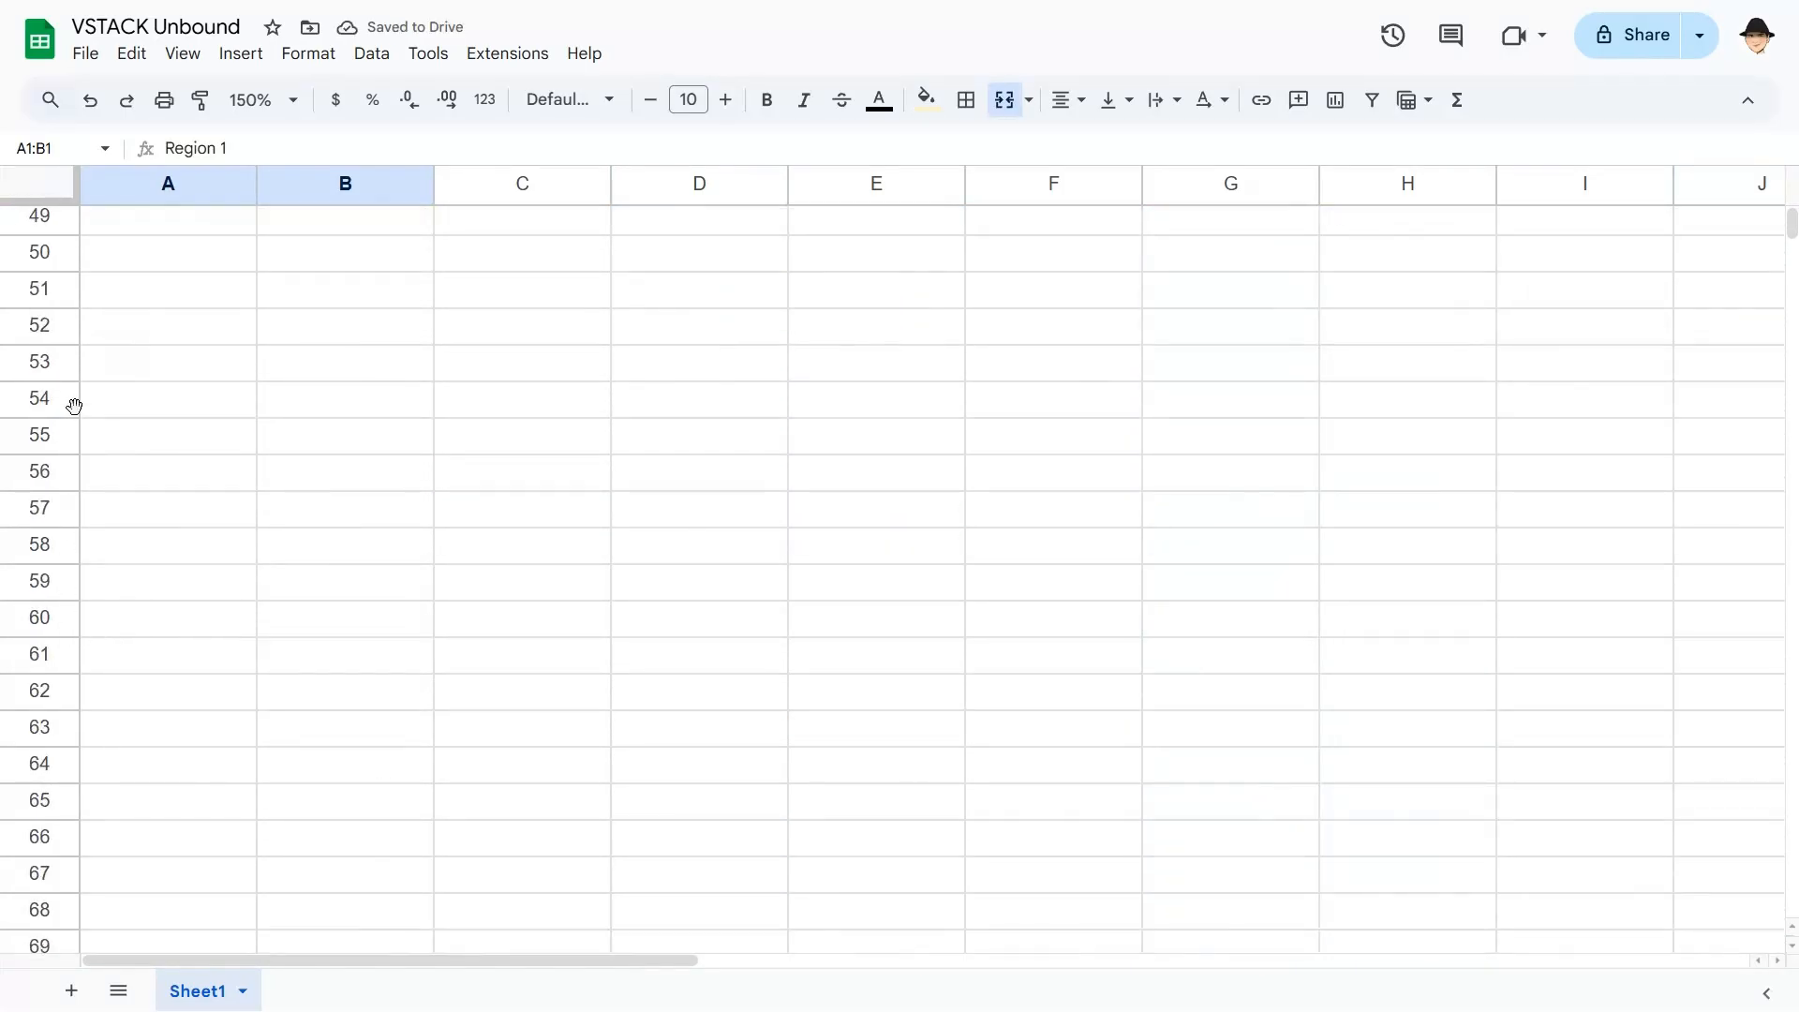
left_click(39, 325)
key("Up")
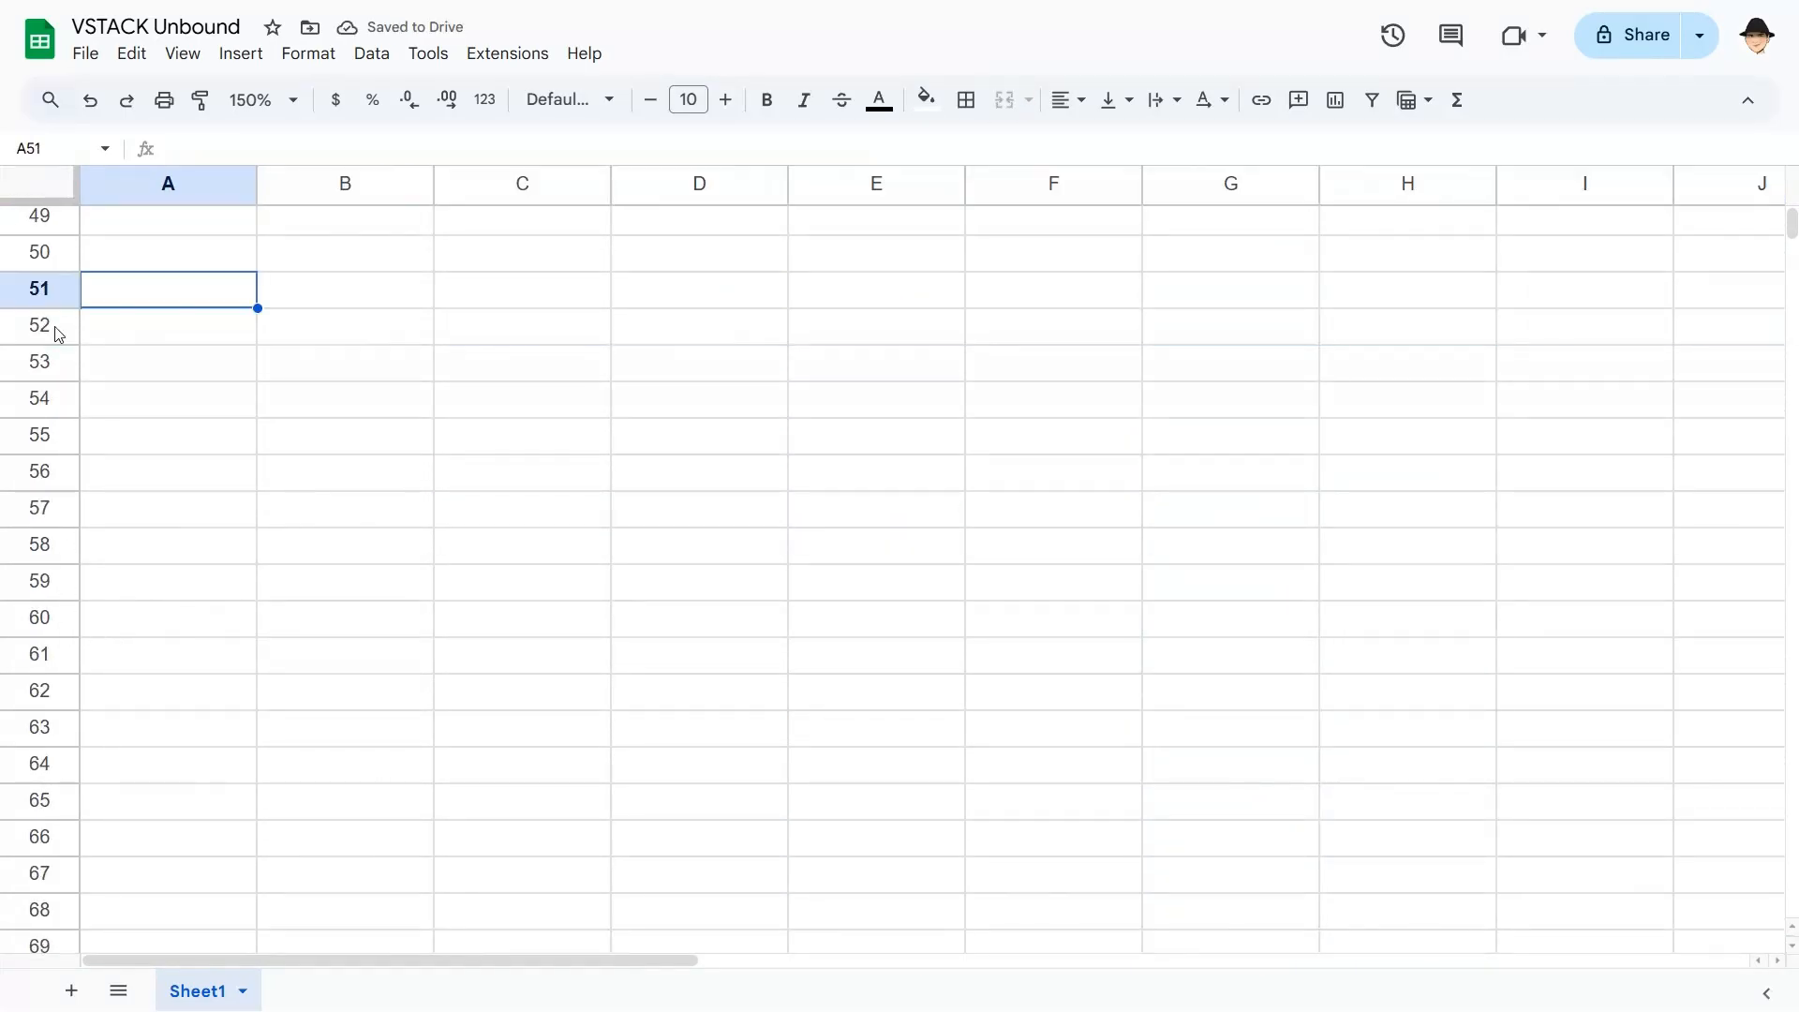
key("shift+space")
key("ctrl+shift+Down")
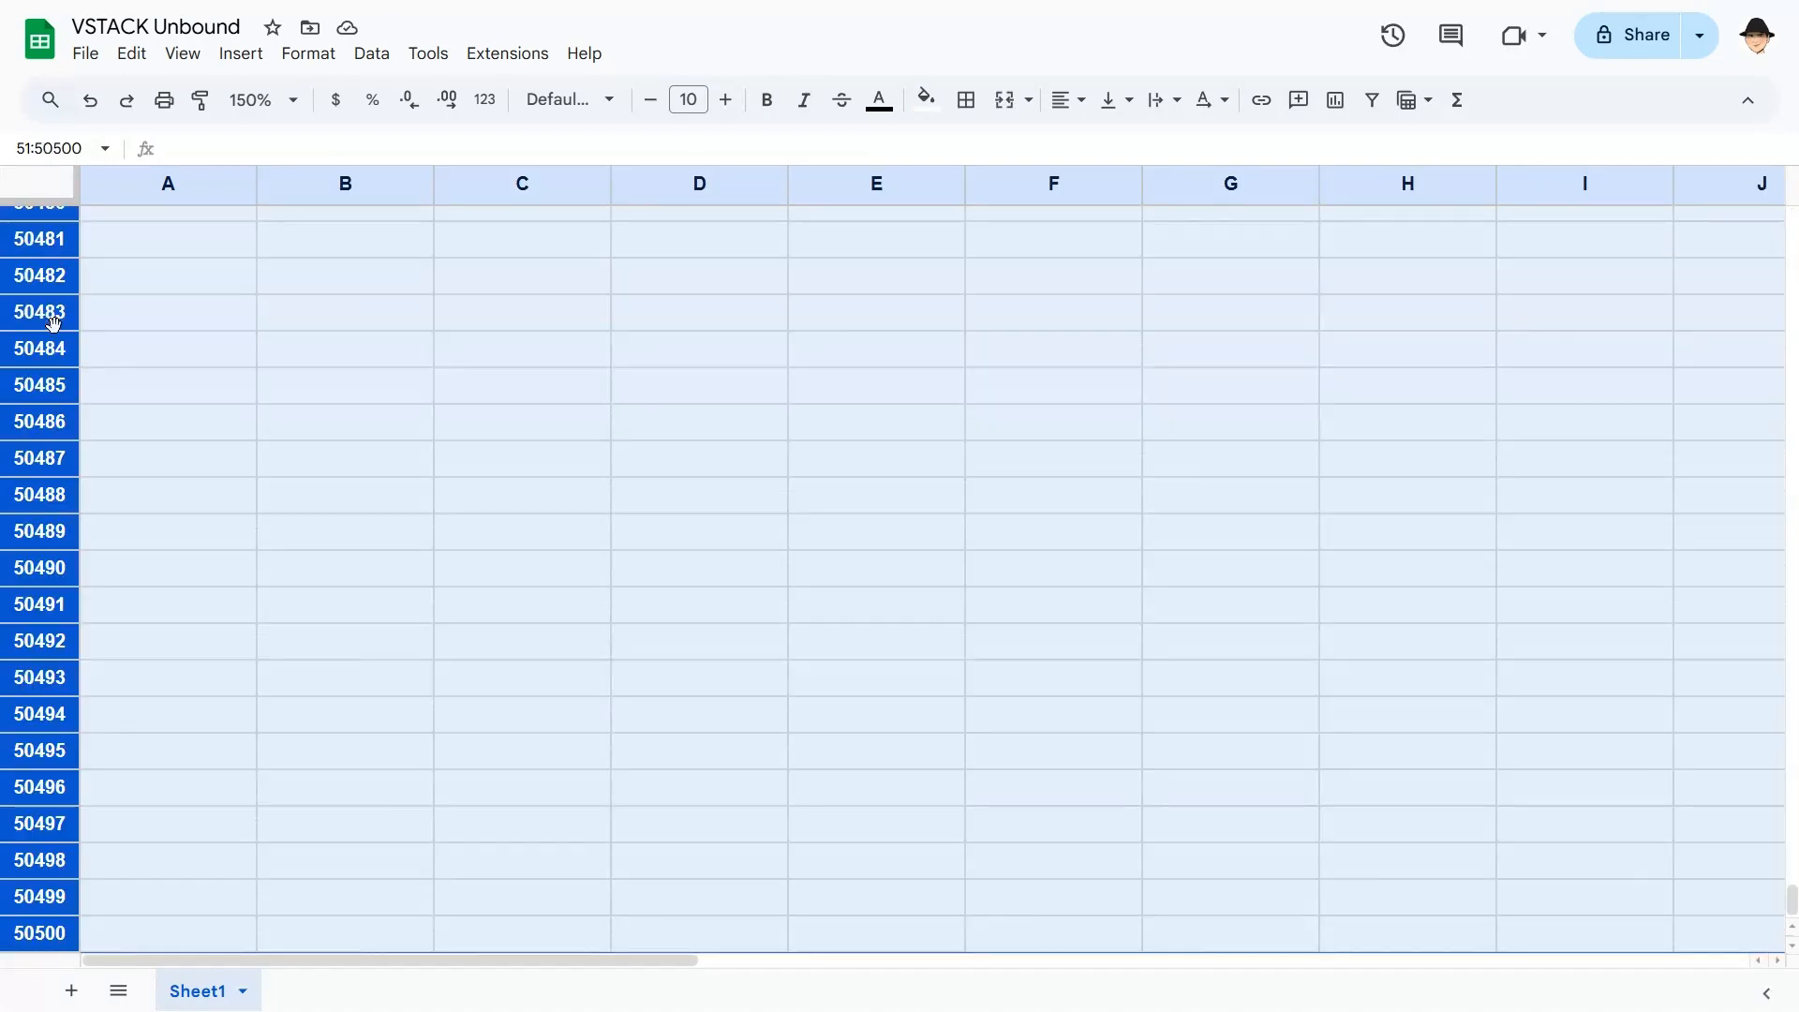
scroll(348, 481, "down", 1)
right_click(375, 441)
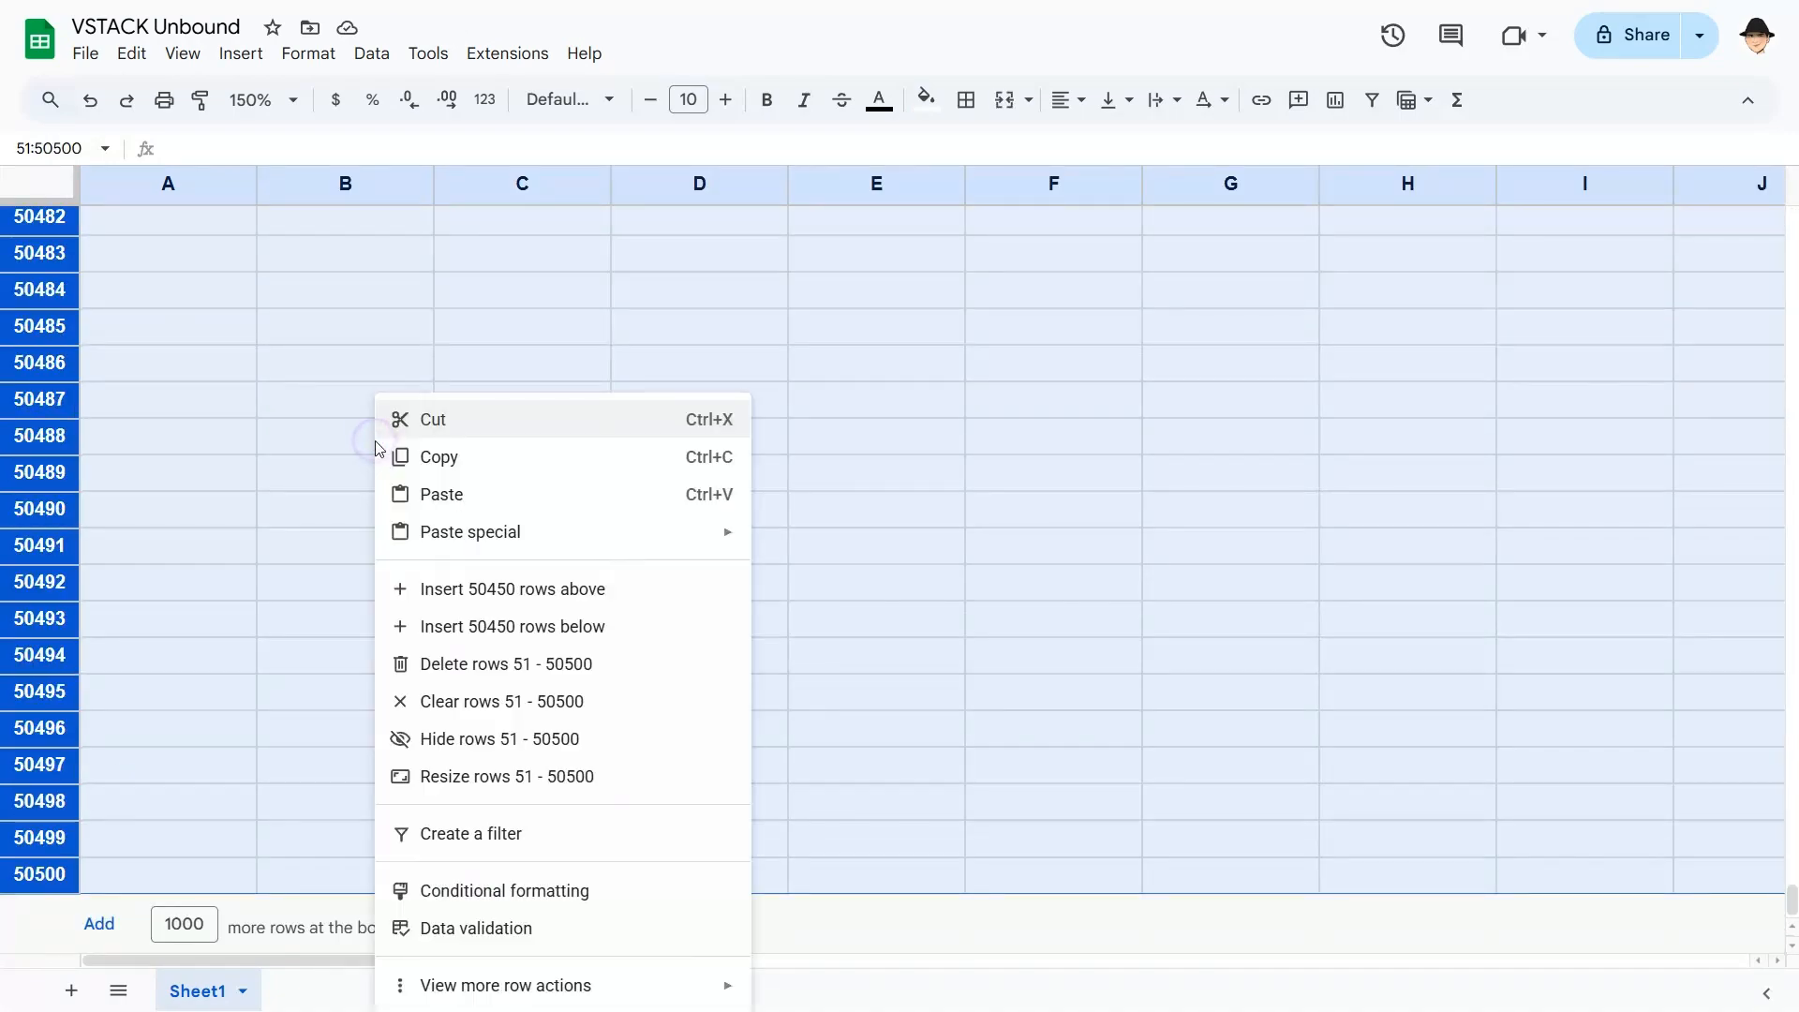
left_click(555, 661)
left_click(923, 578)
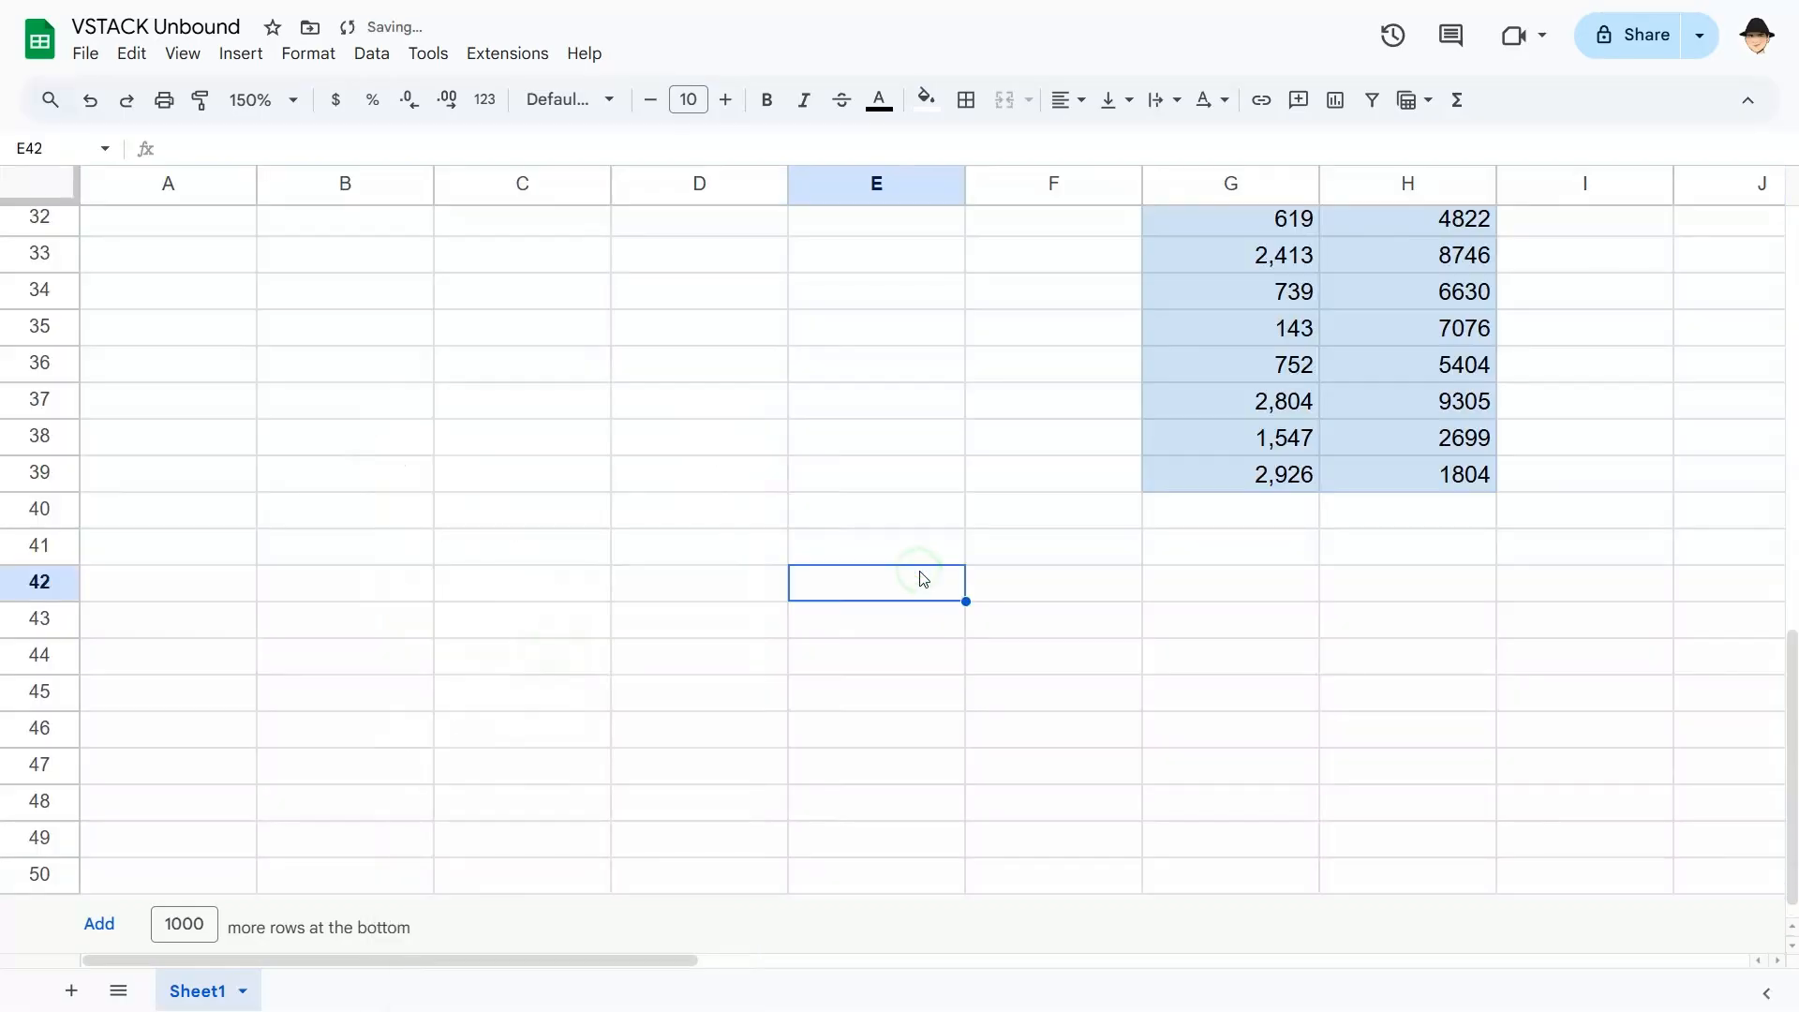
key("ctrl+Home")
scroll(1618, 413, "right", 5)
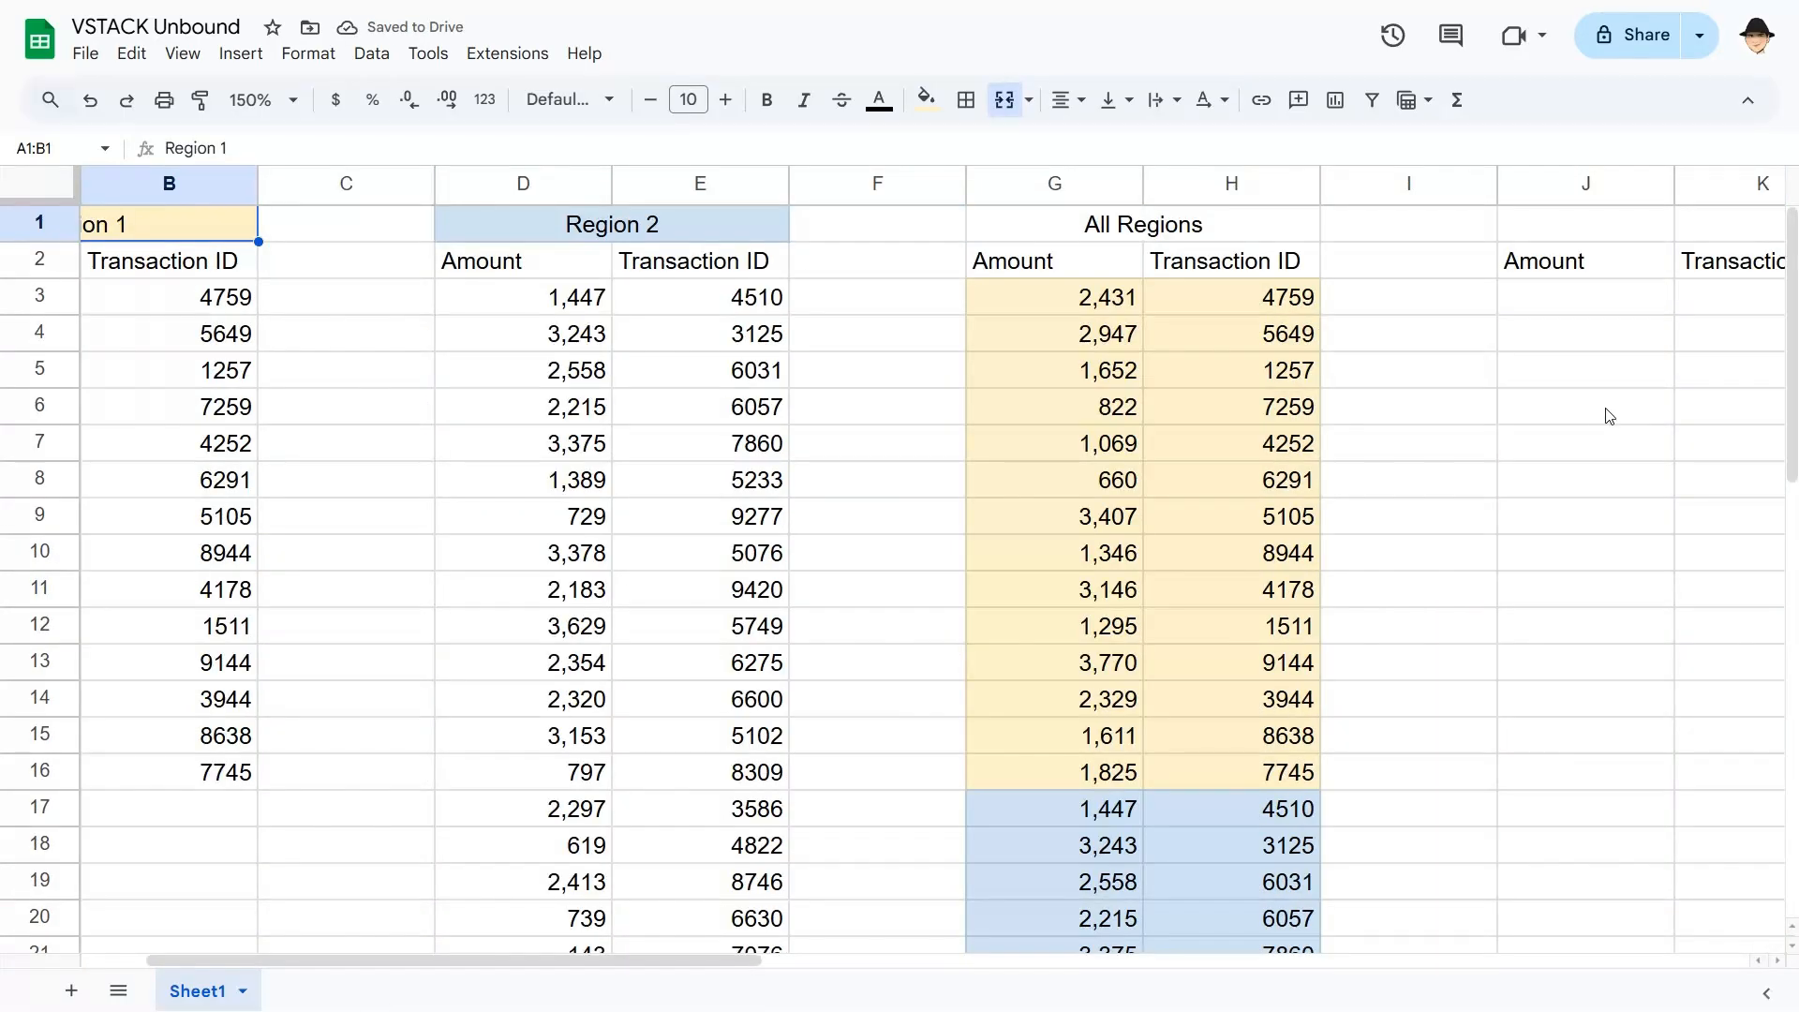
Enter the formula =QUERY(VSTACK(A3:B,D3:E),"Select * where Col1 is not null") in J3
left_click(1294, 302)
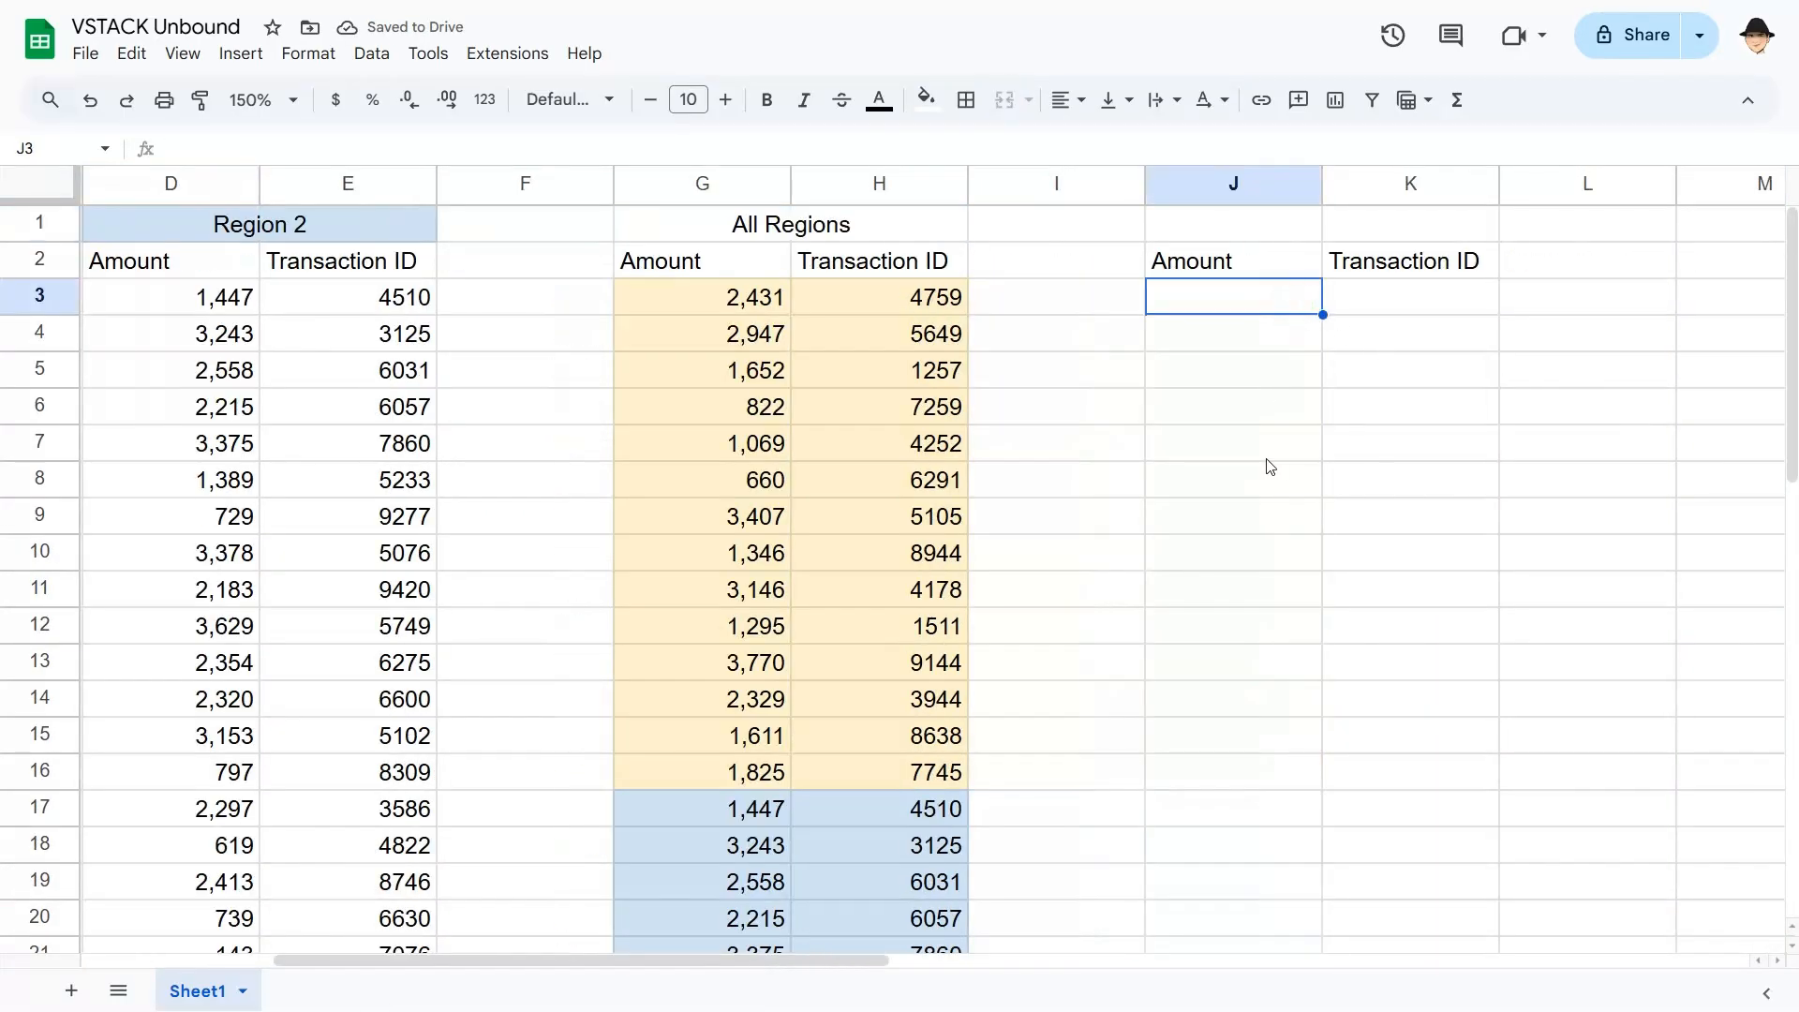
type("=QUER")
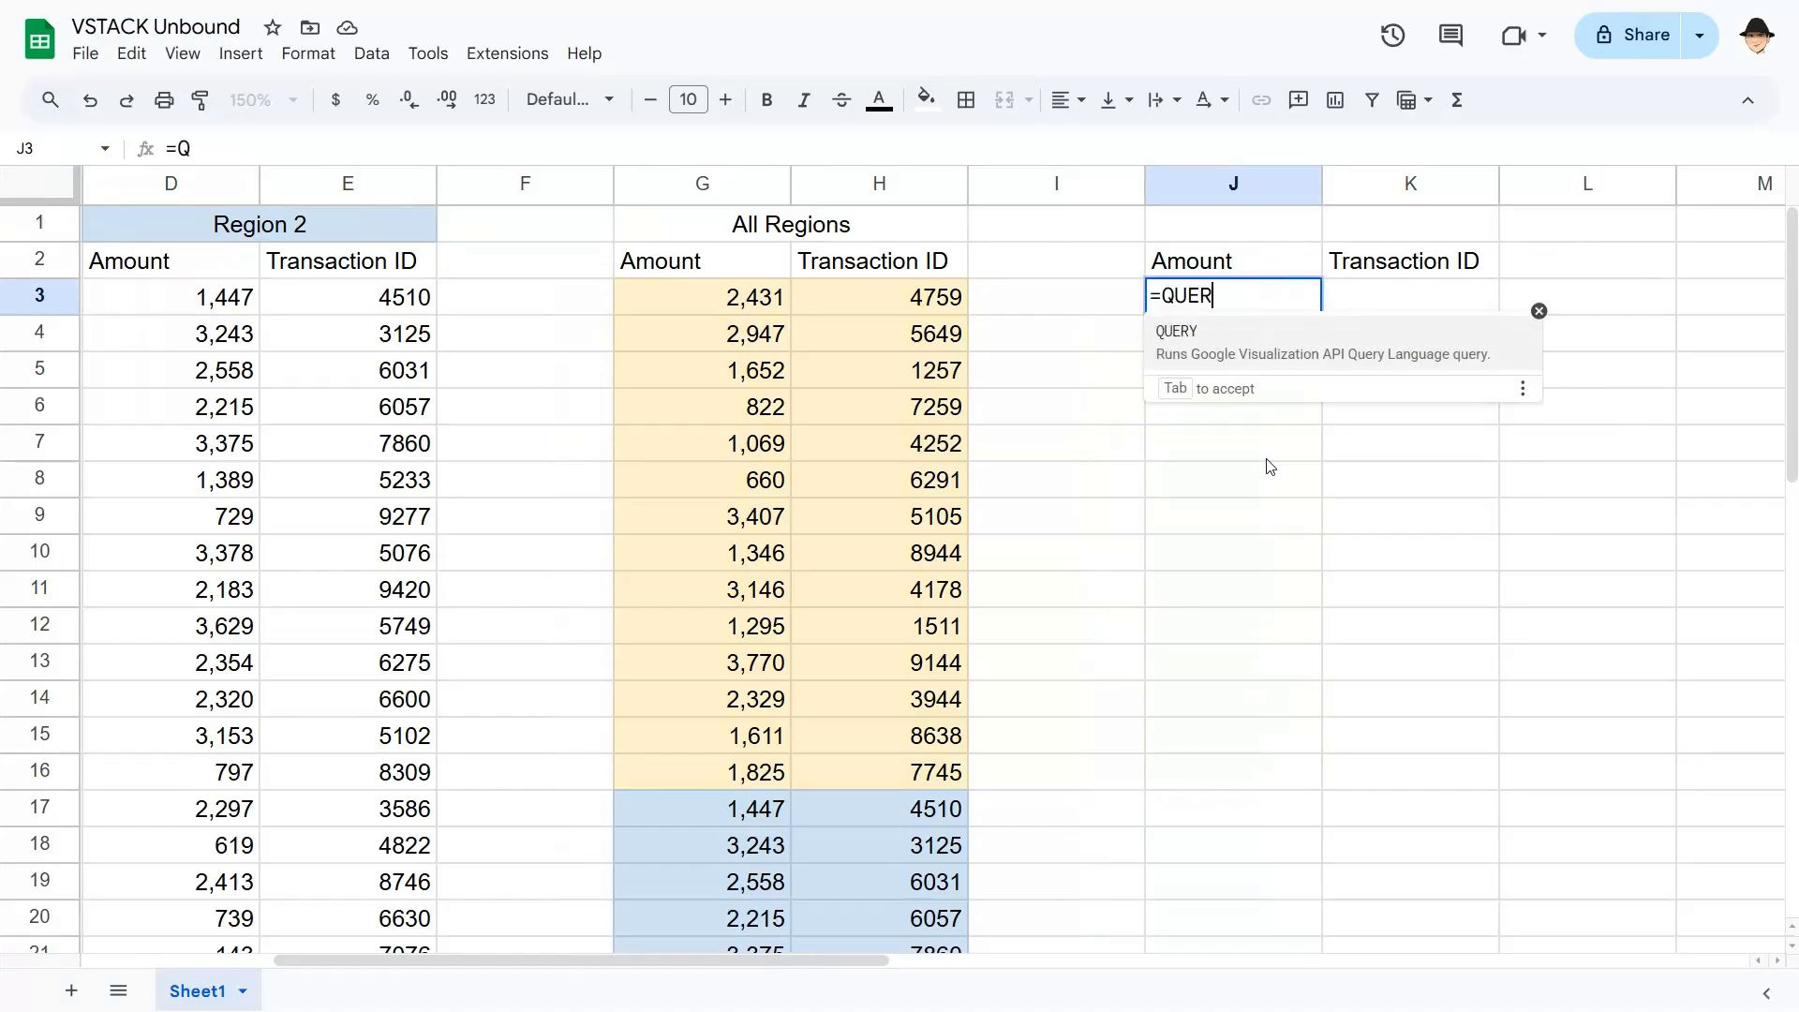
type("Y(VSTACK(")
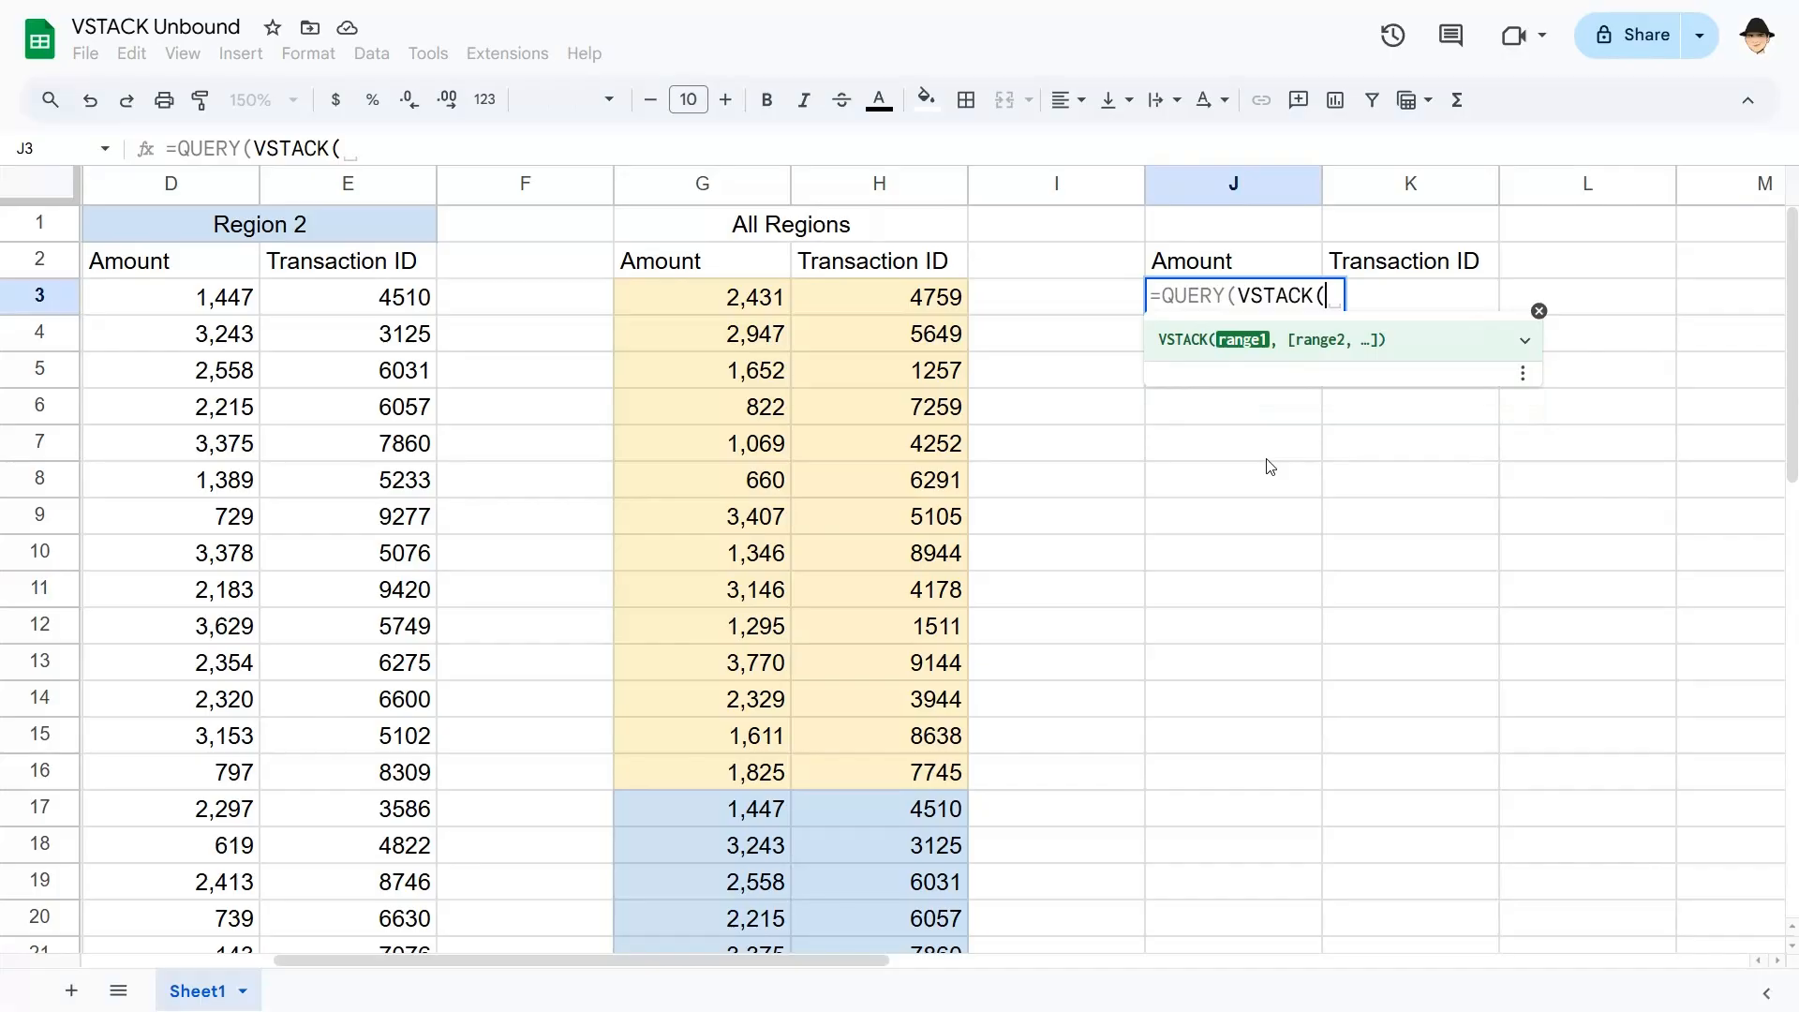
type("A3:")
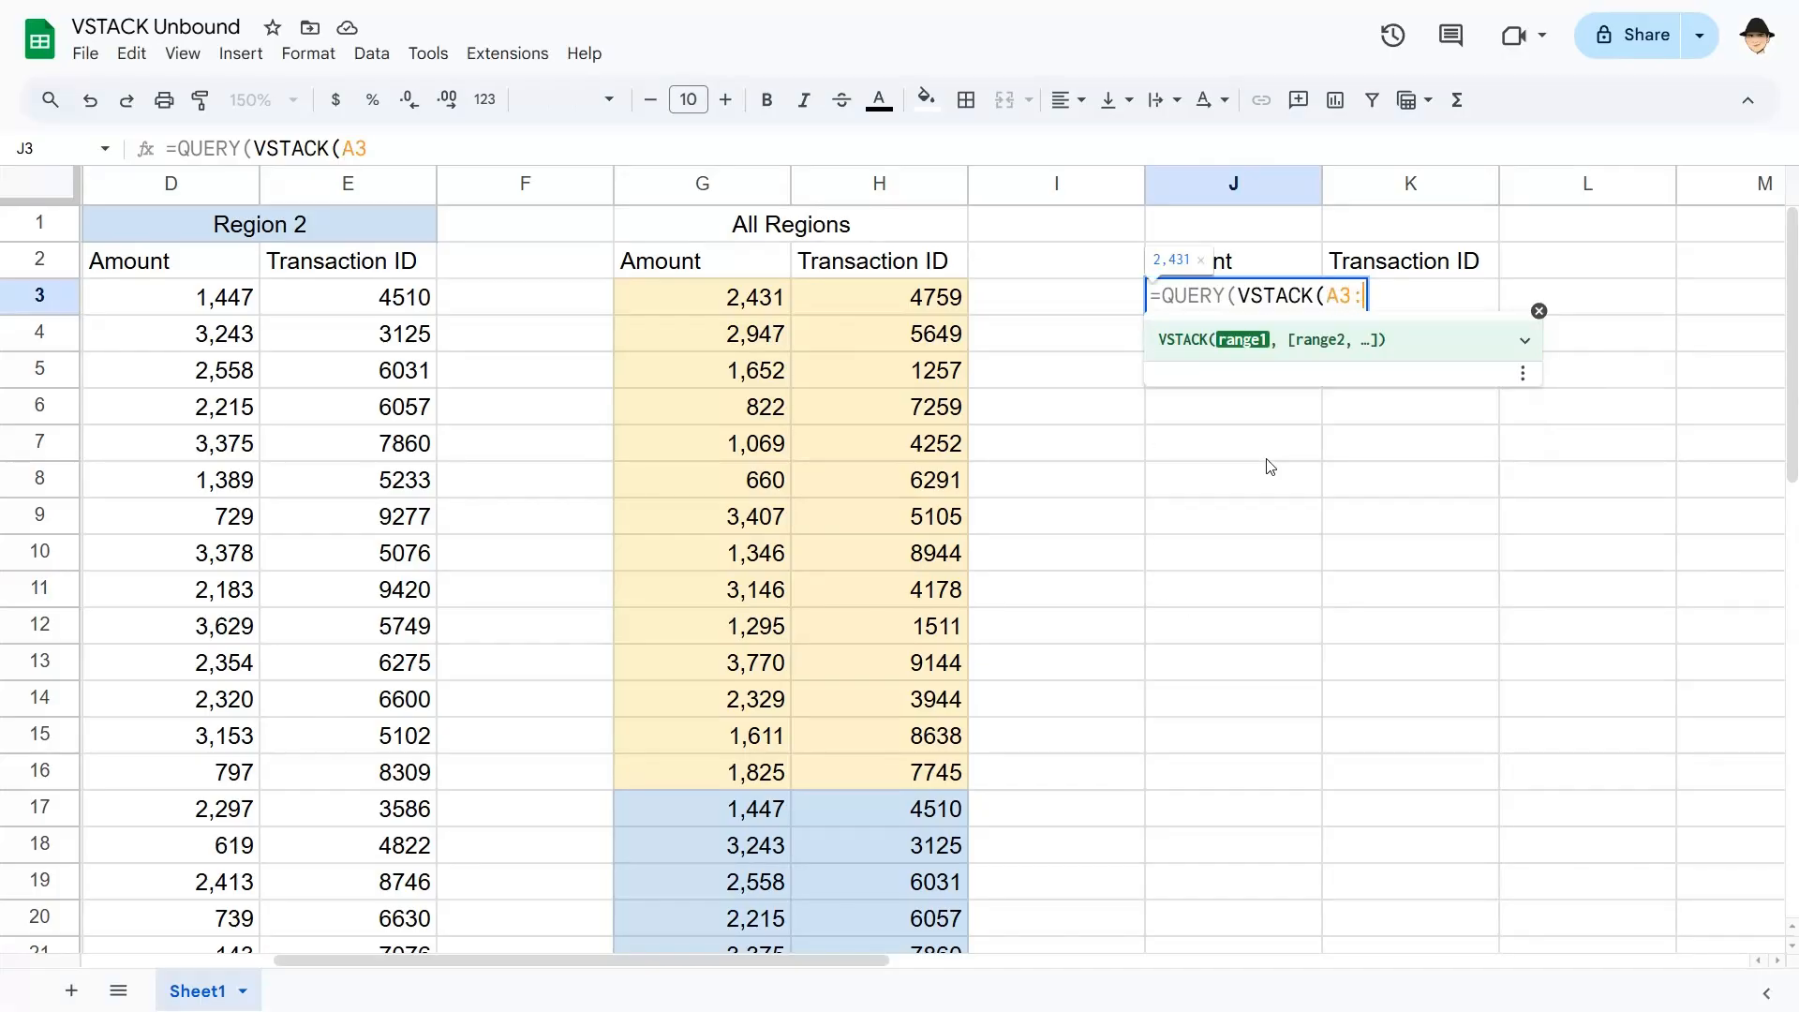
type("B,D")
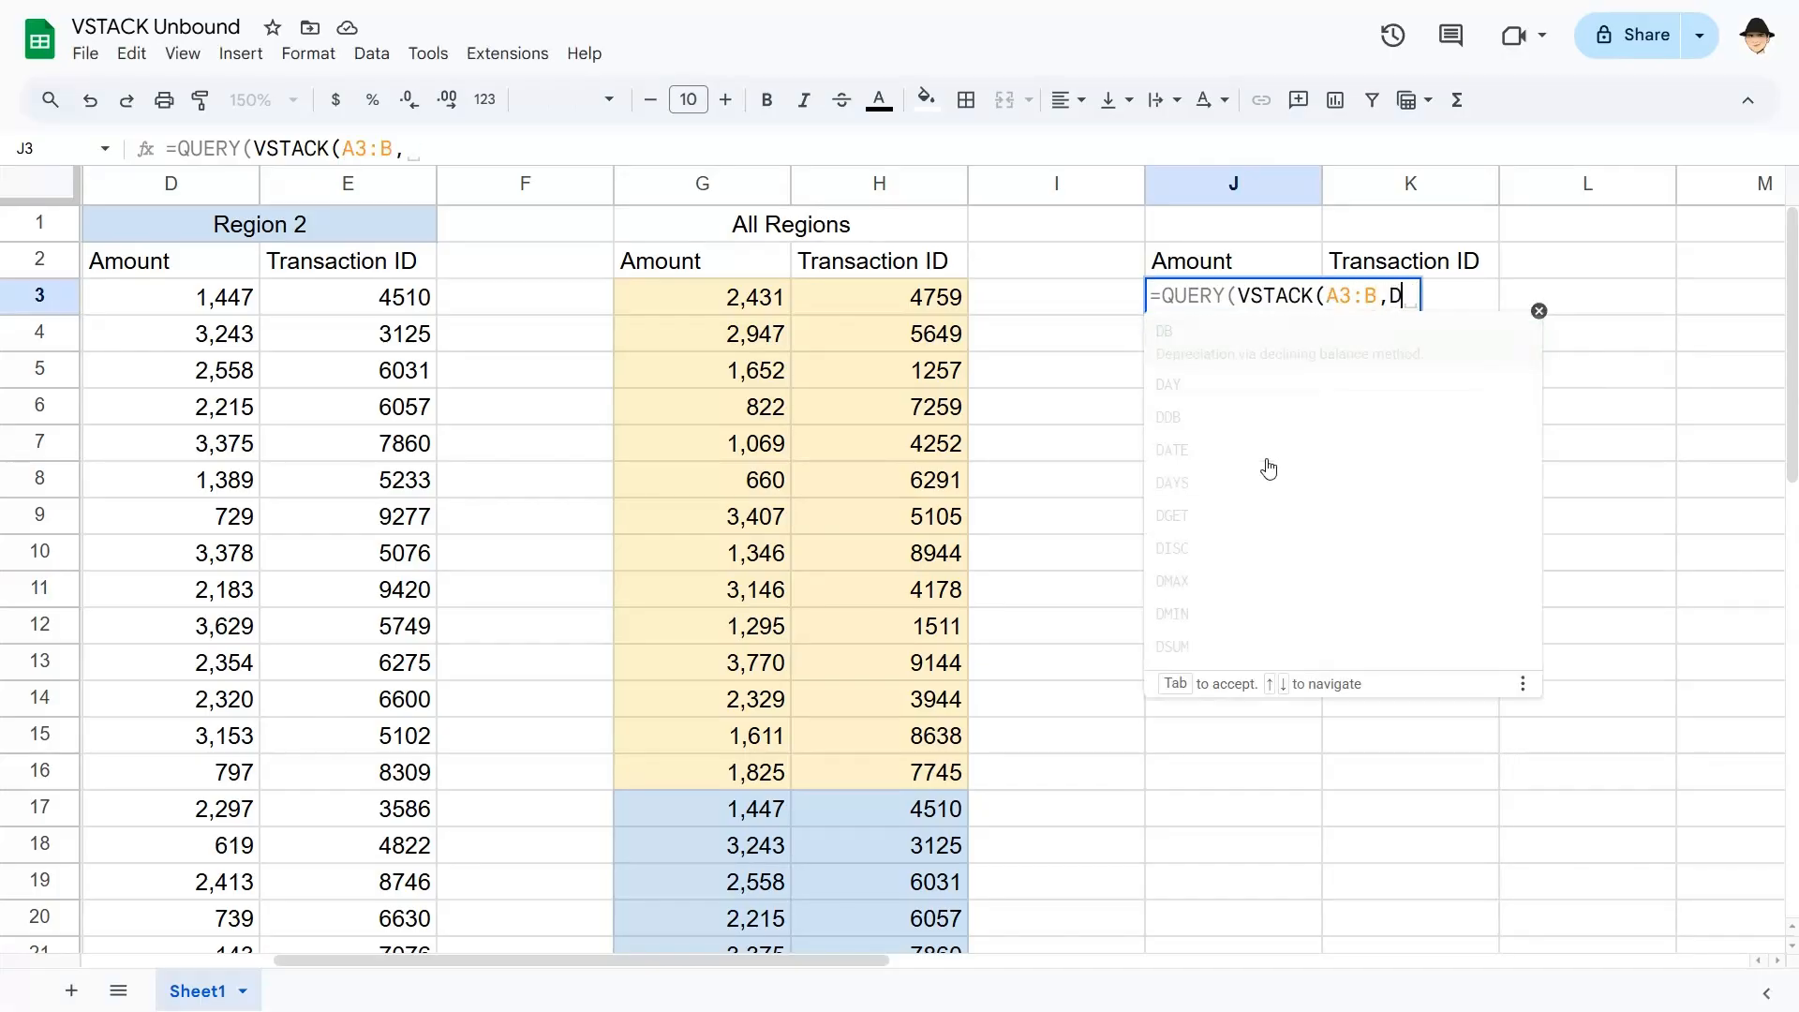
type("3:E),")
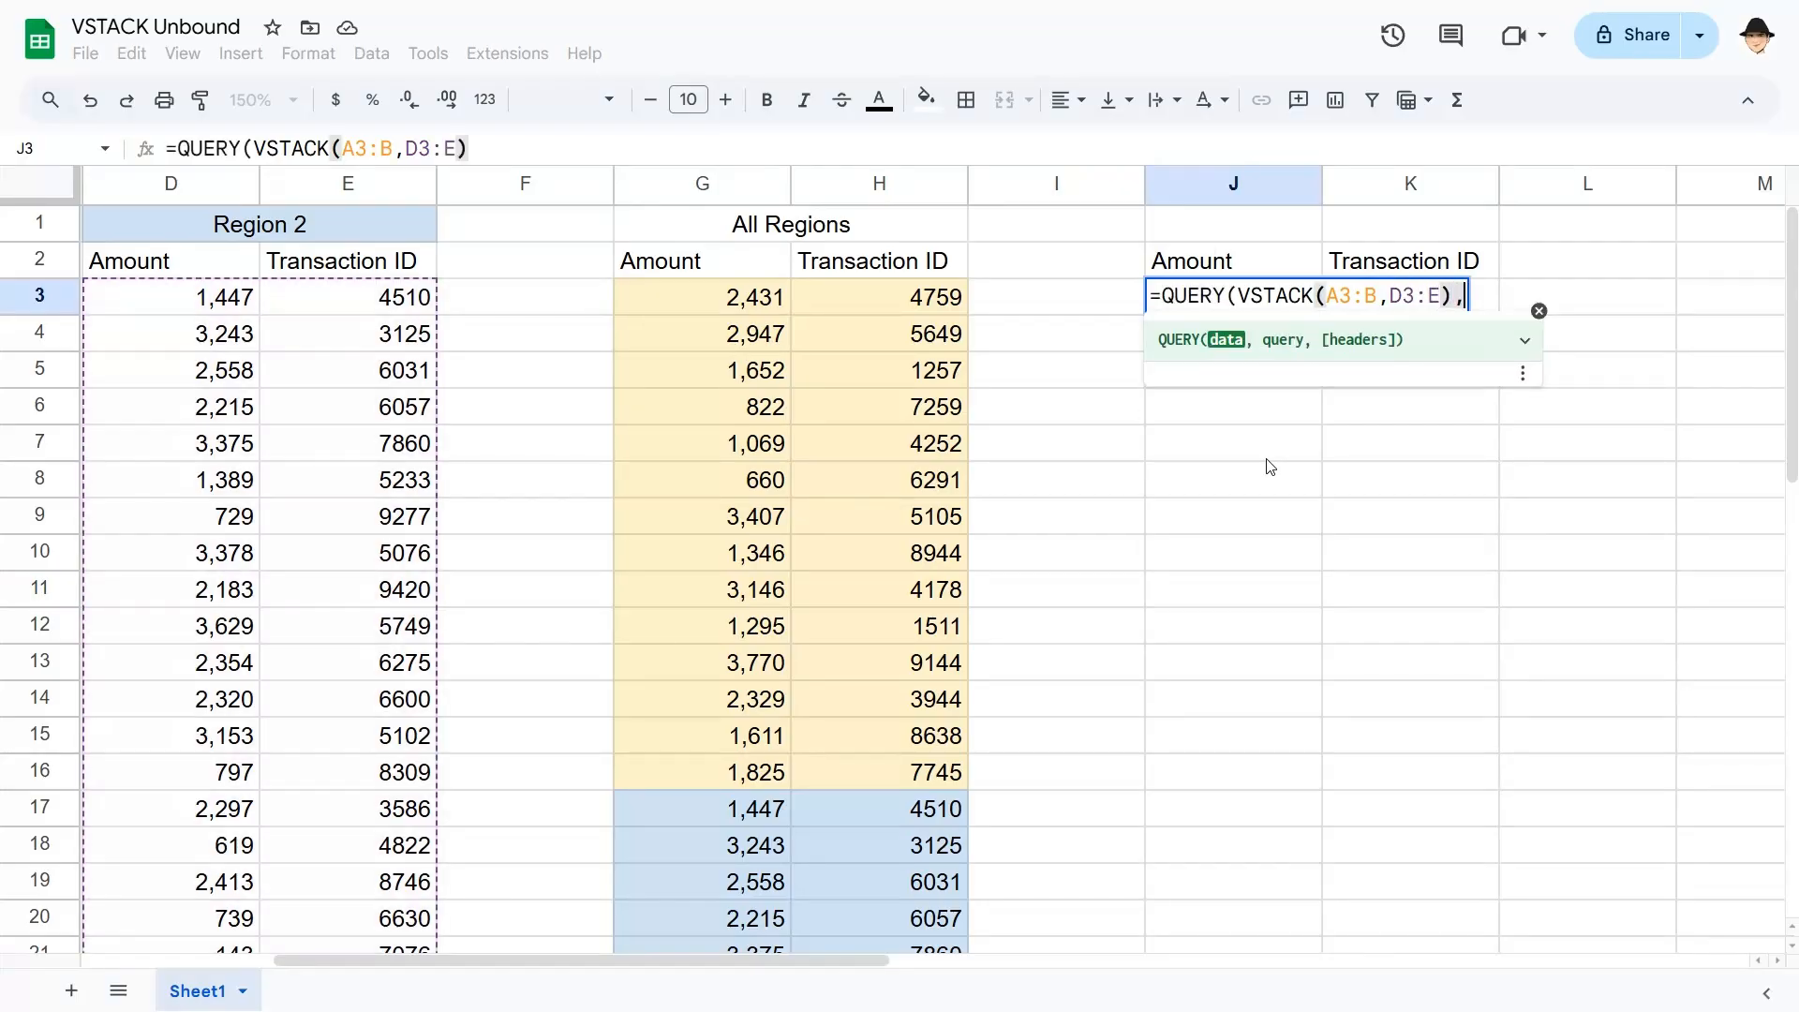
type("\"S")
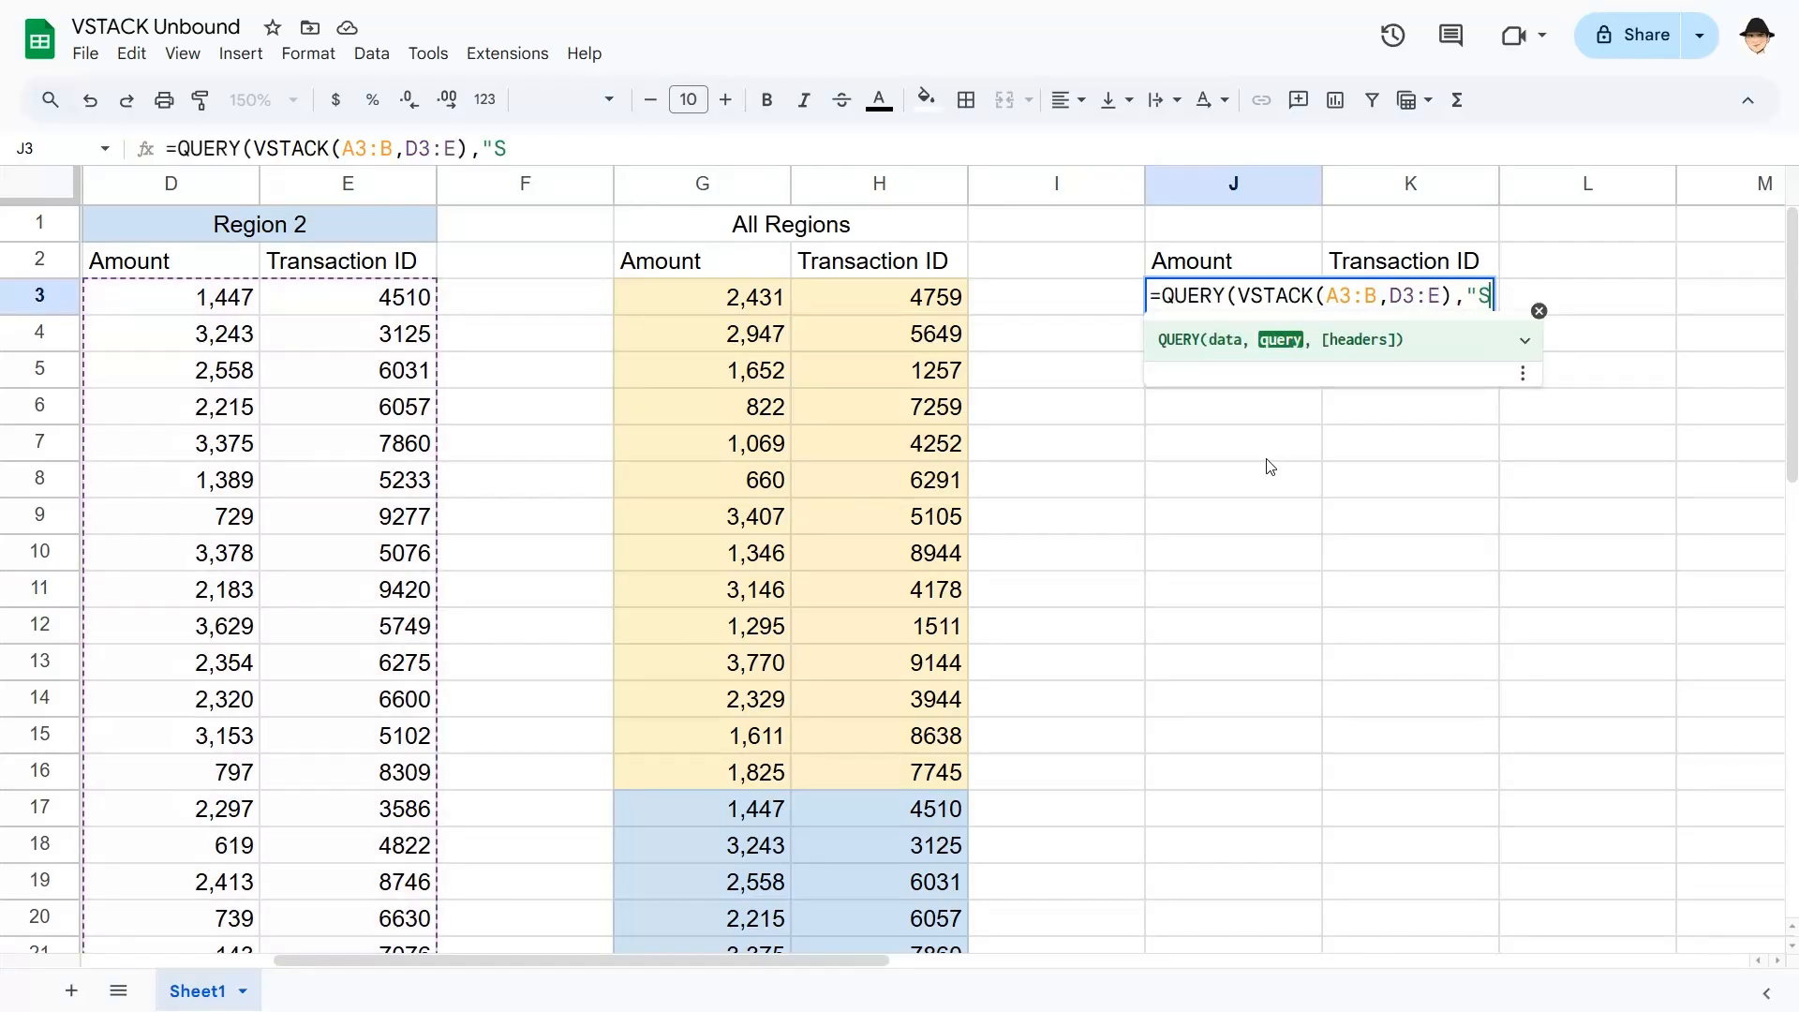
type("elect * where Col1 is not null\")")
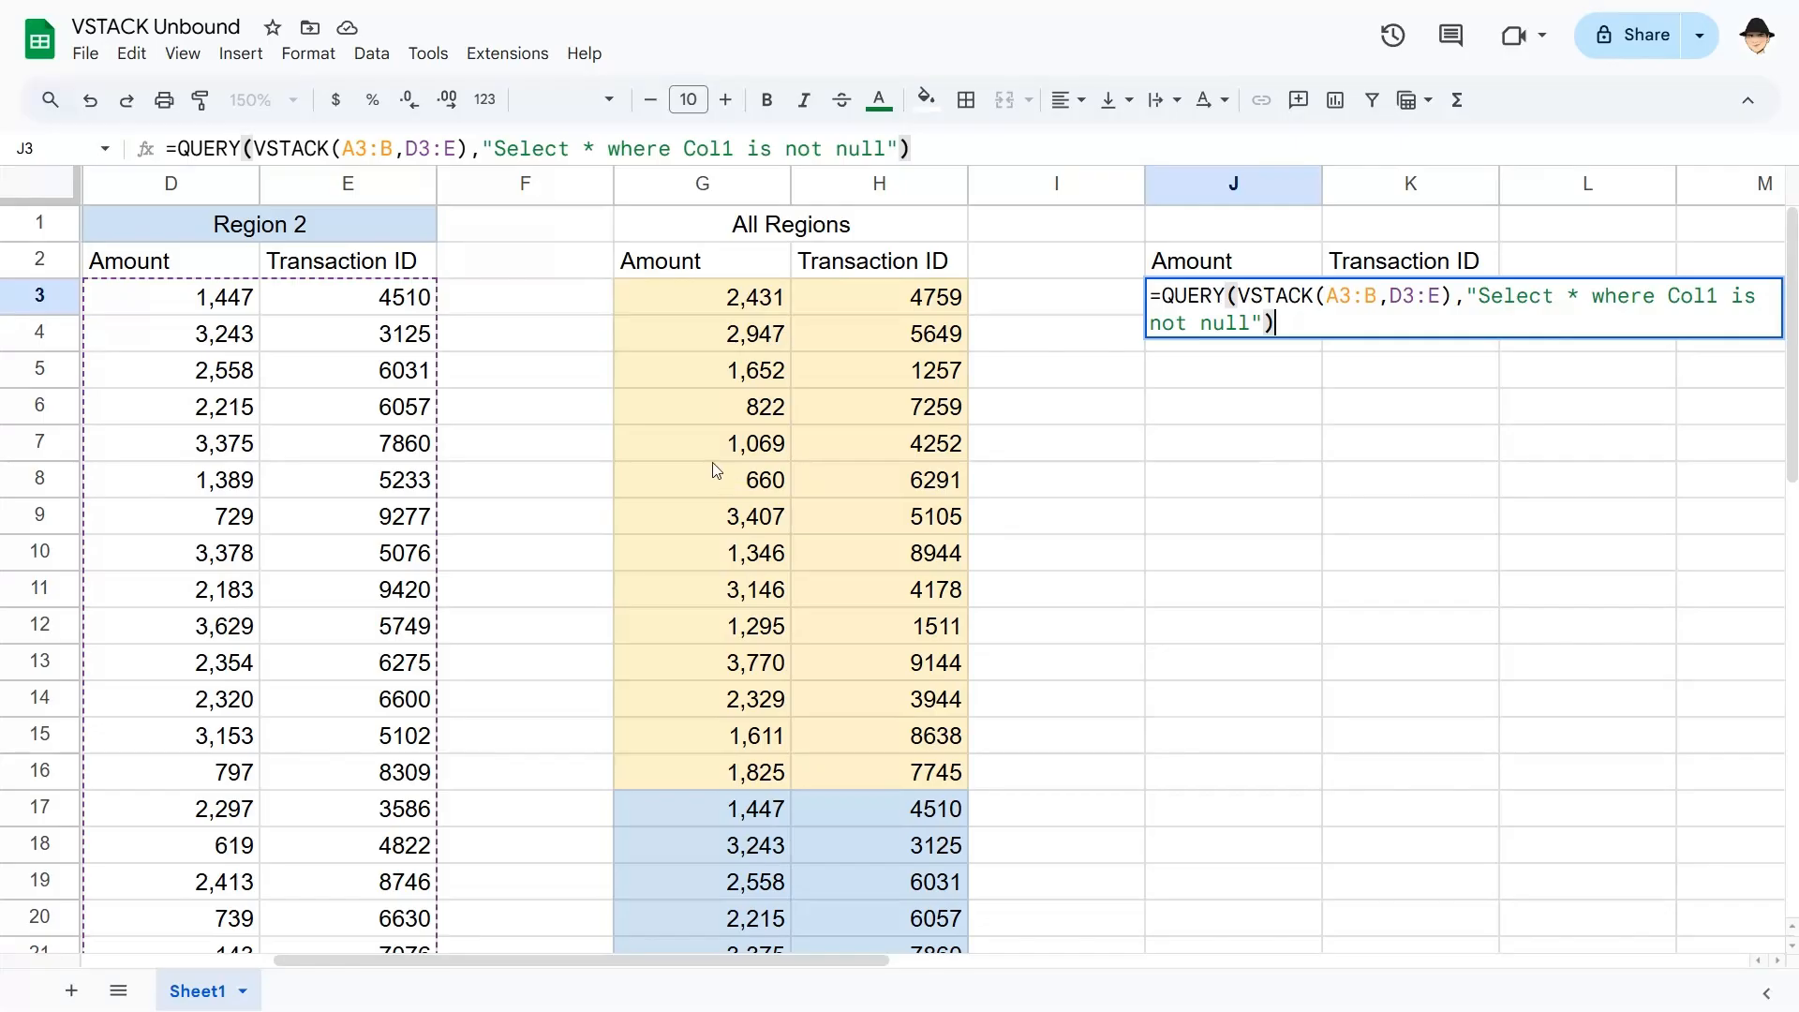
key("Return")
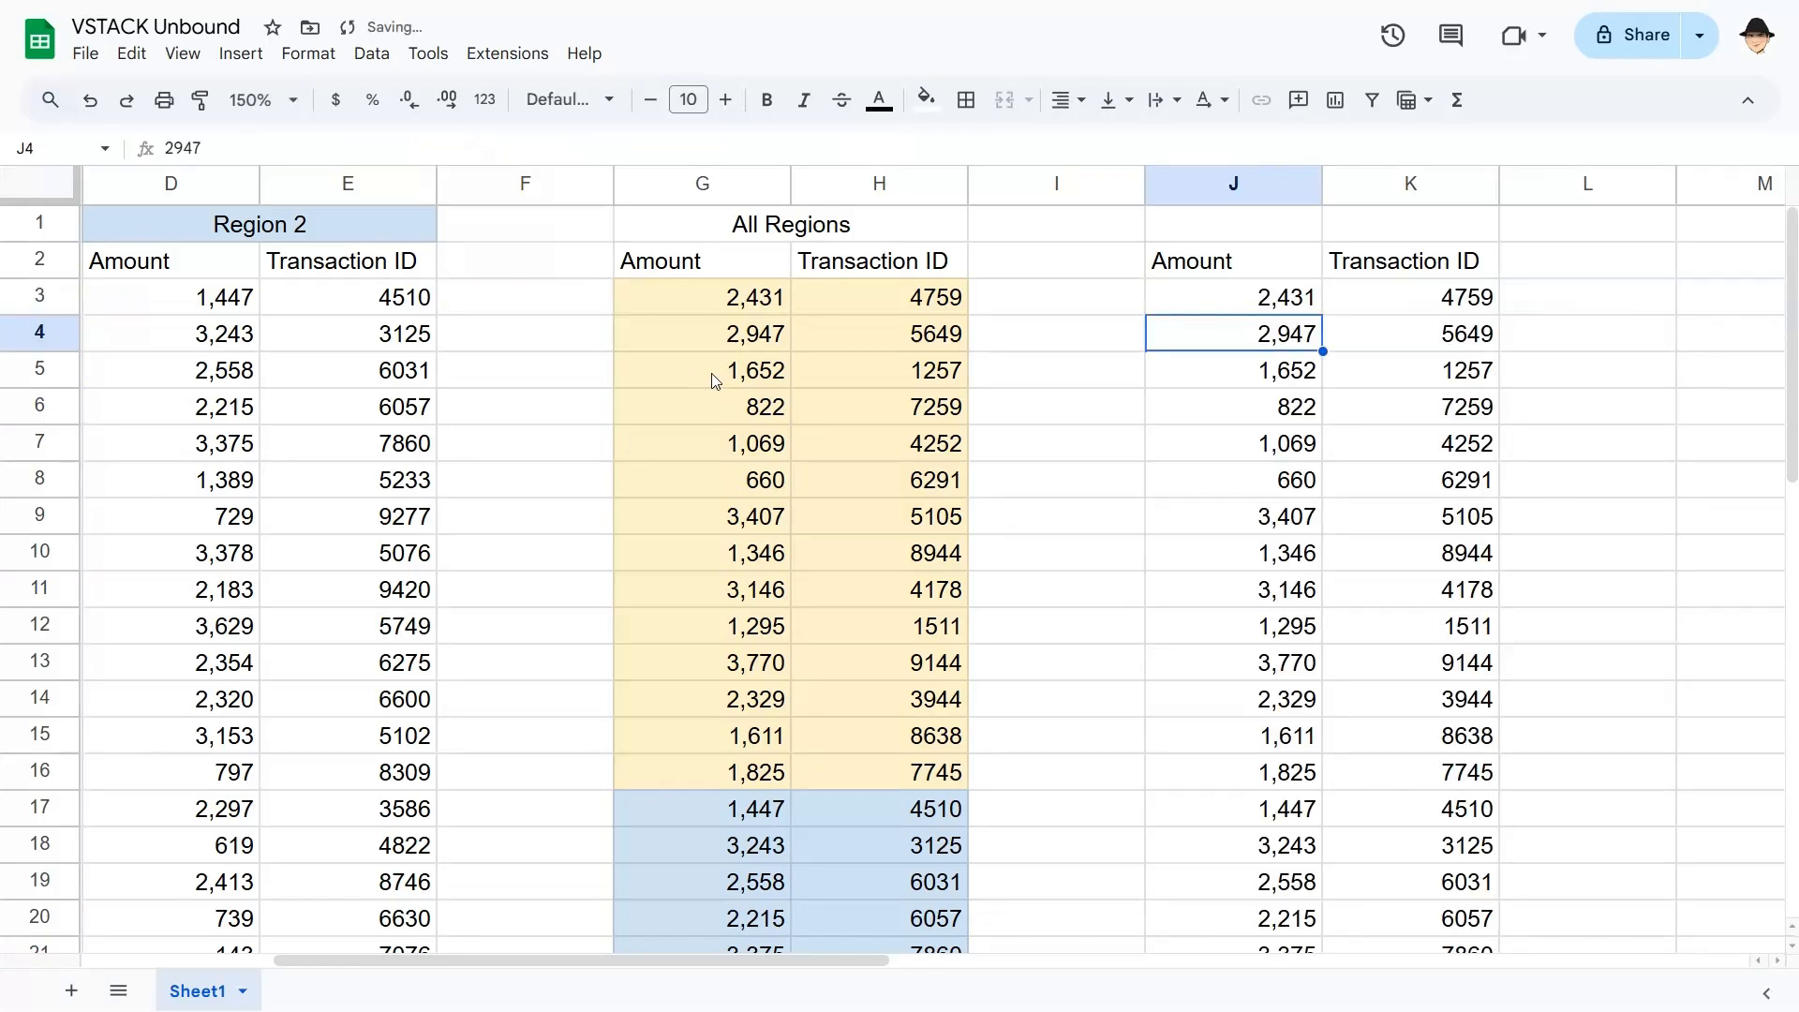
Review the J3 formula and compare the last stacked record in row 40 with the final Region 2 record in row 26
left_click(1302, 295)
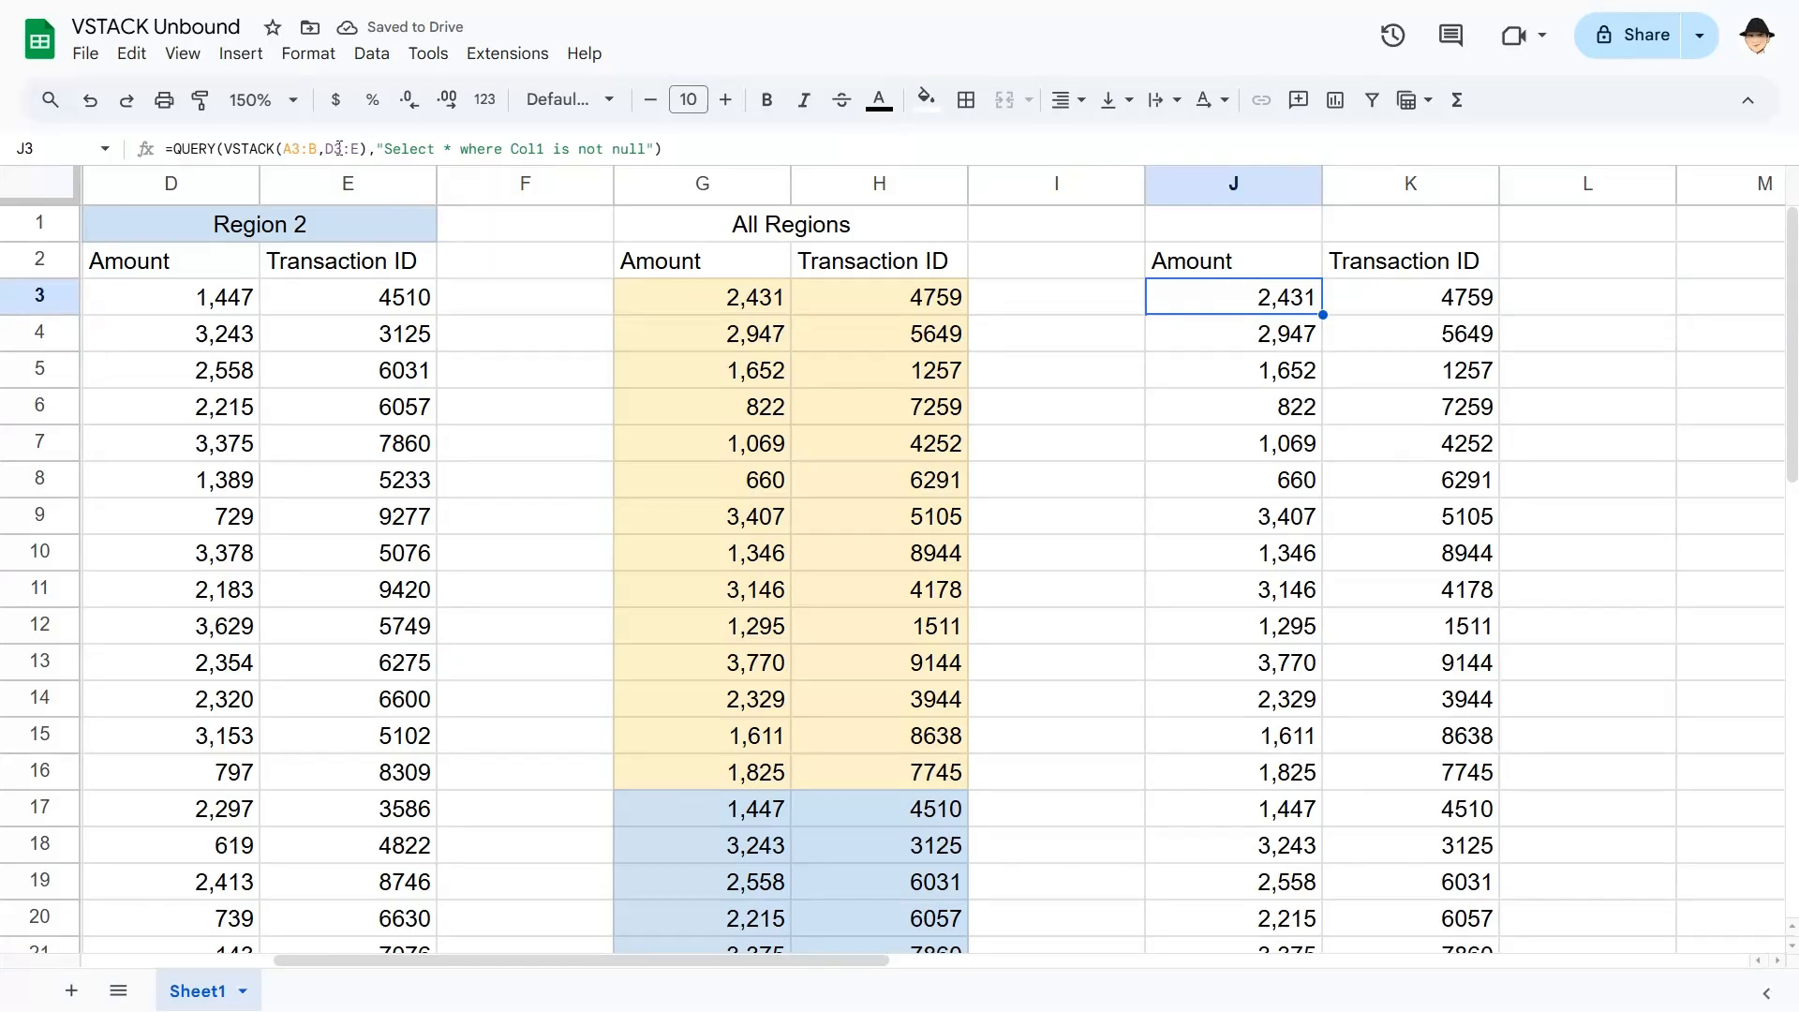
scroll(1225, 357, "down", 8)
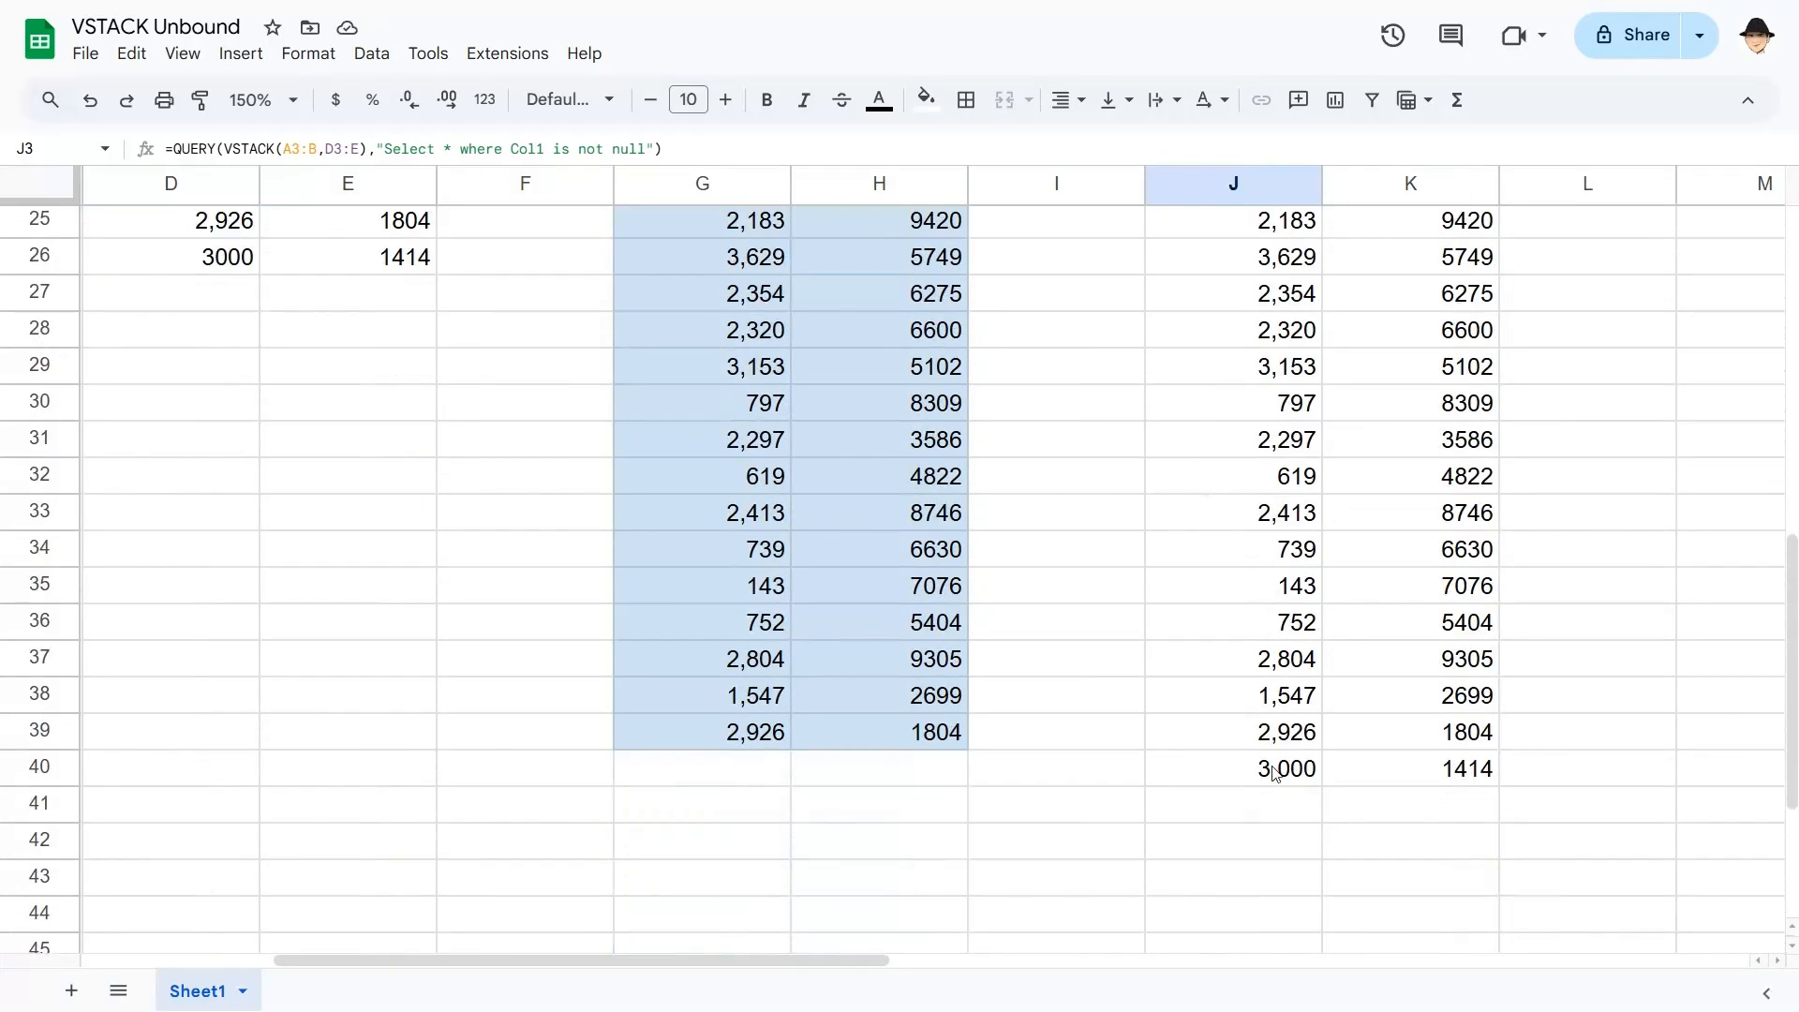
left_click(1267, 768)
left_click(197, 267)
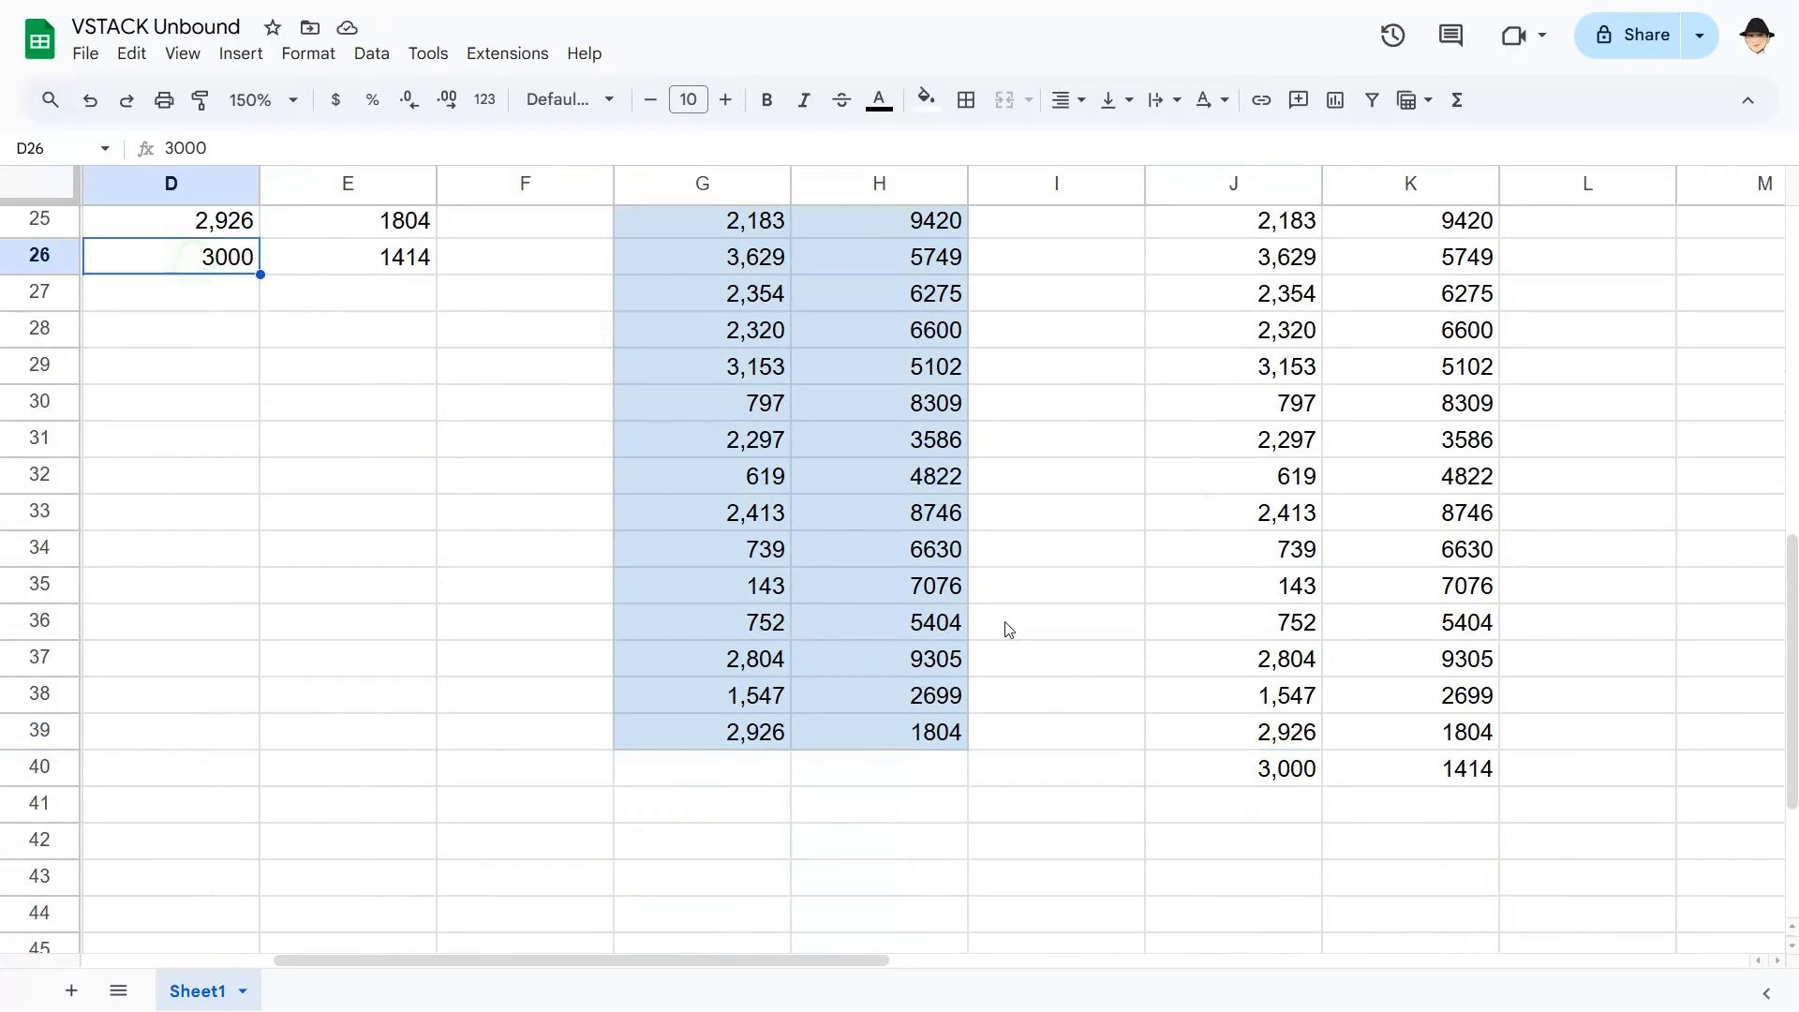
left_click(1225, 763)
Add a Region 1 record in row 17 with amount 2000 and transaction ID 1000
scroll(673, 586, "up", 3)
scroll(673, 577, "left", 3)
scroll(553, 574, "up", 5)
left_click(211, 815)
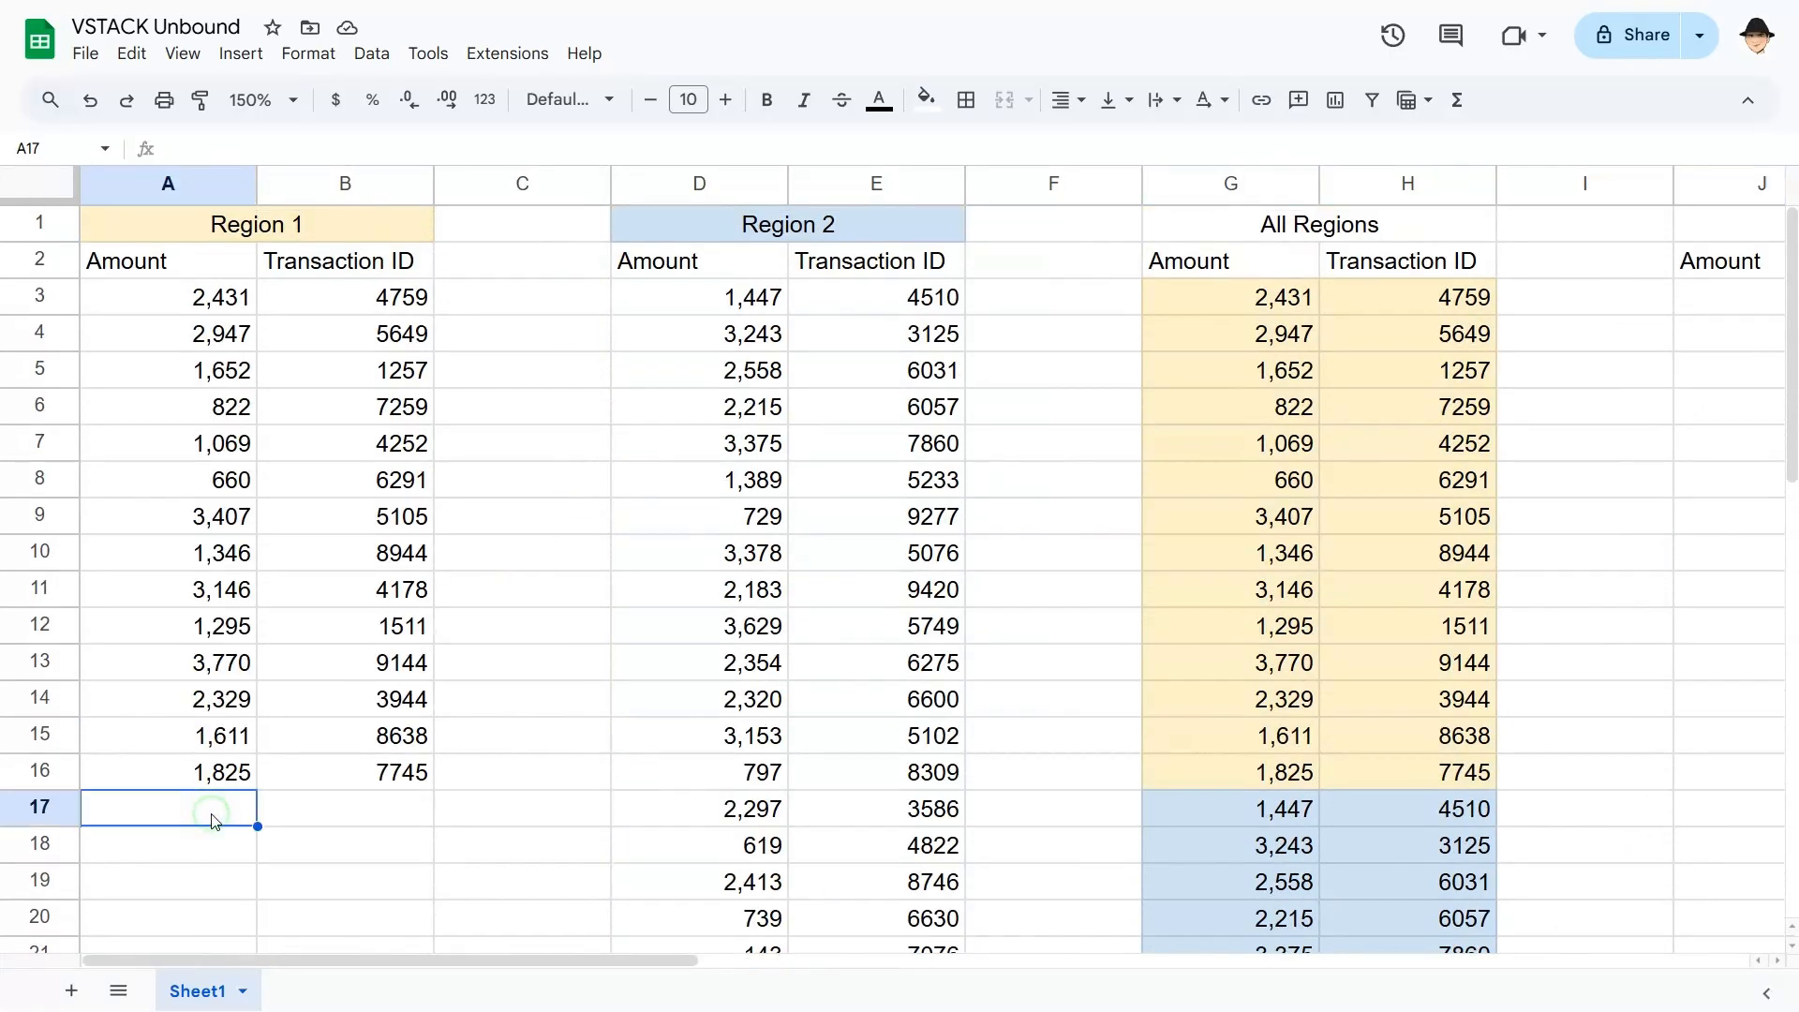
type("2000")
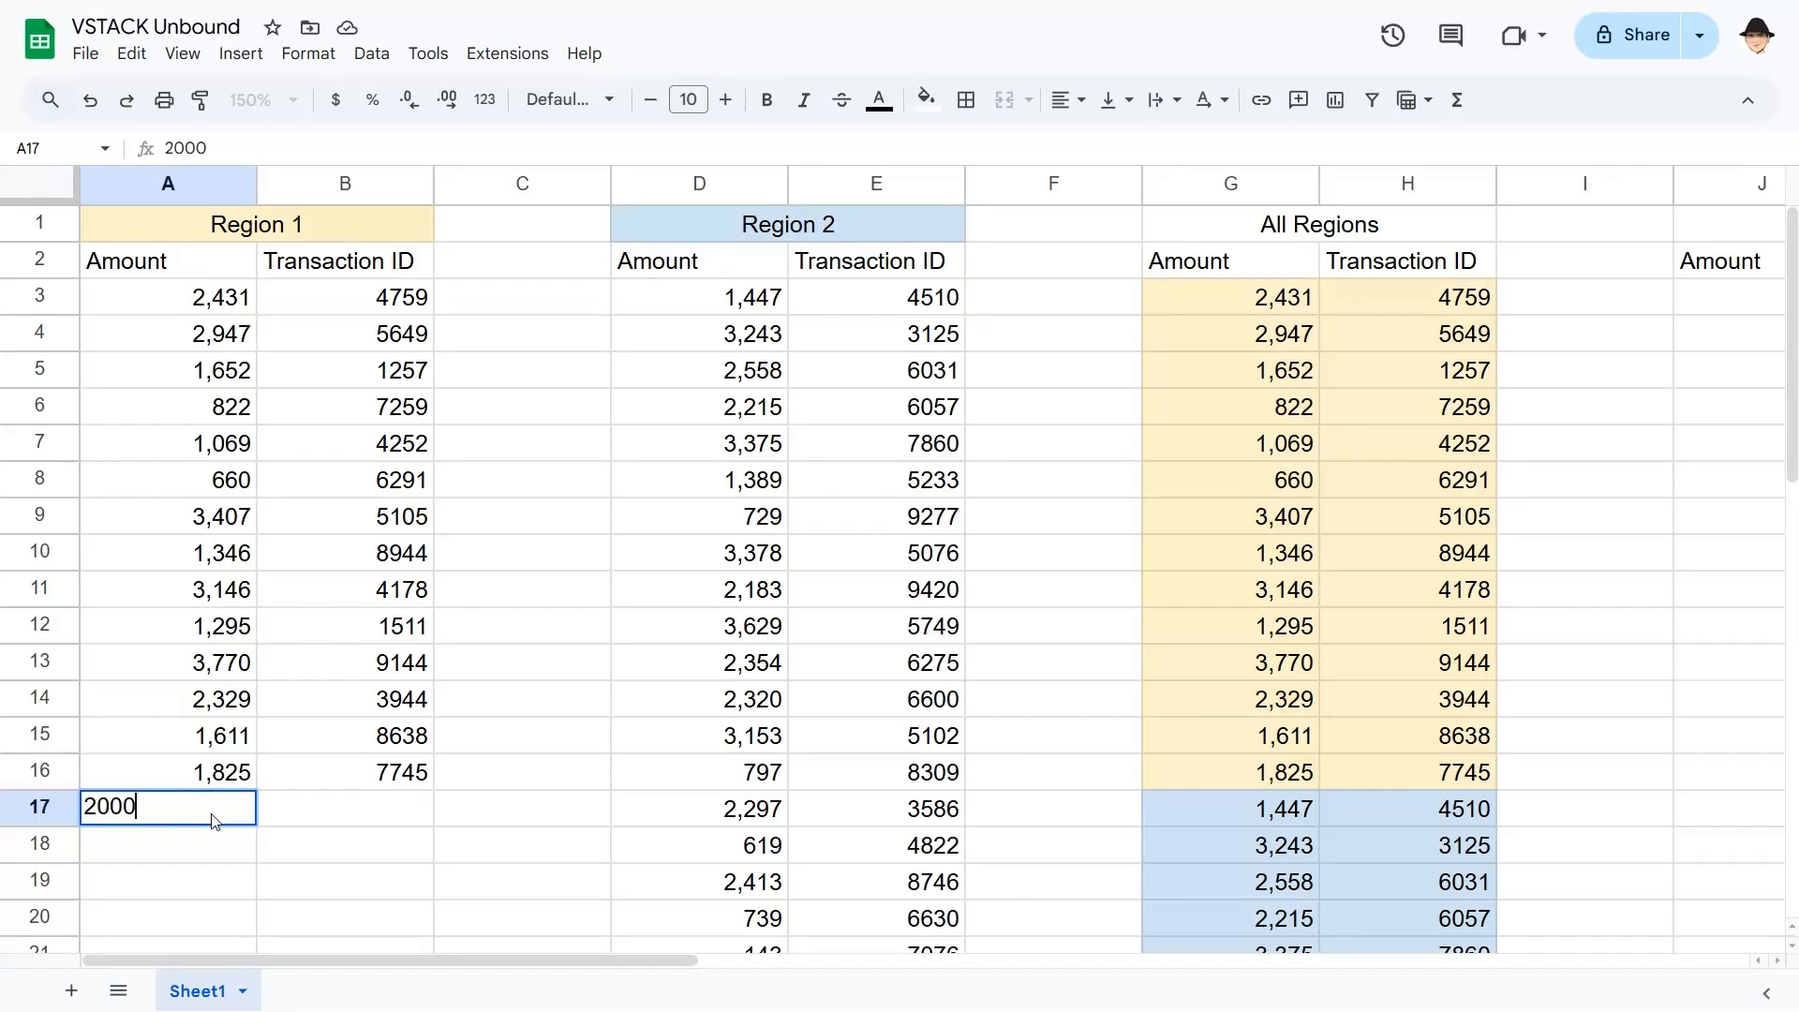
key("Tab")
type("1000")
key("Tab")
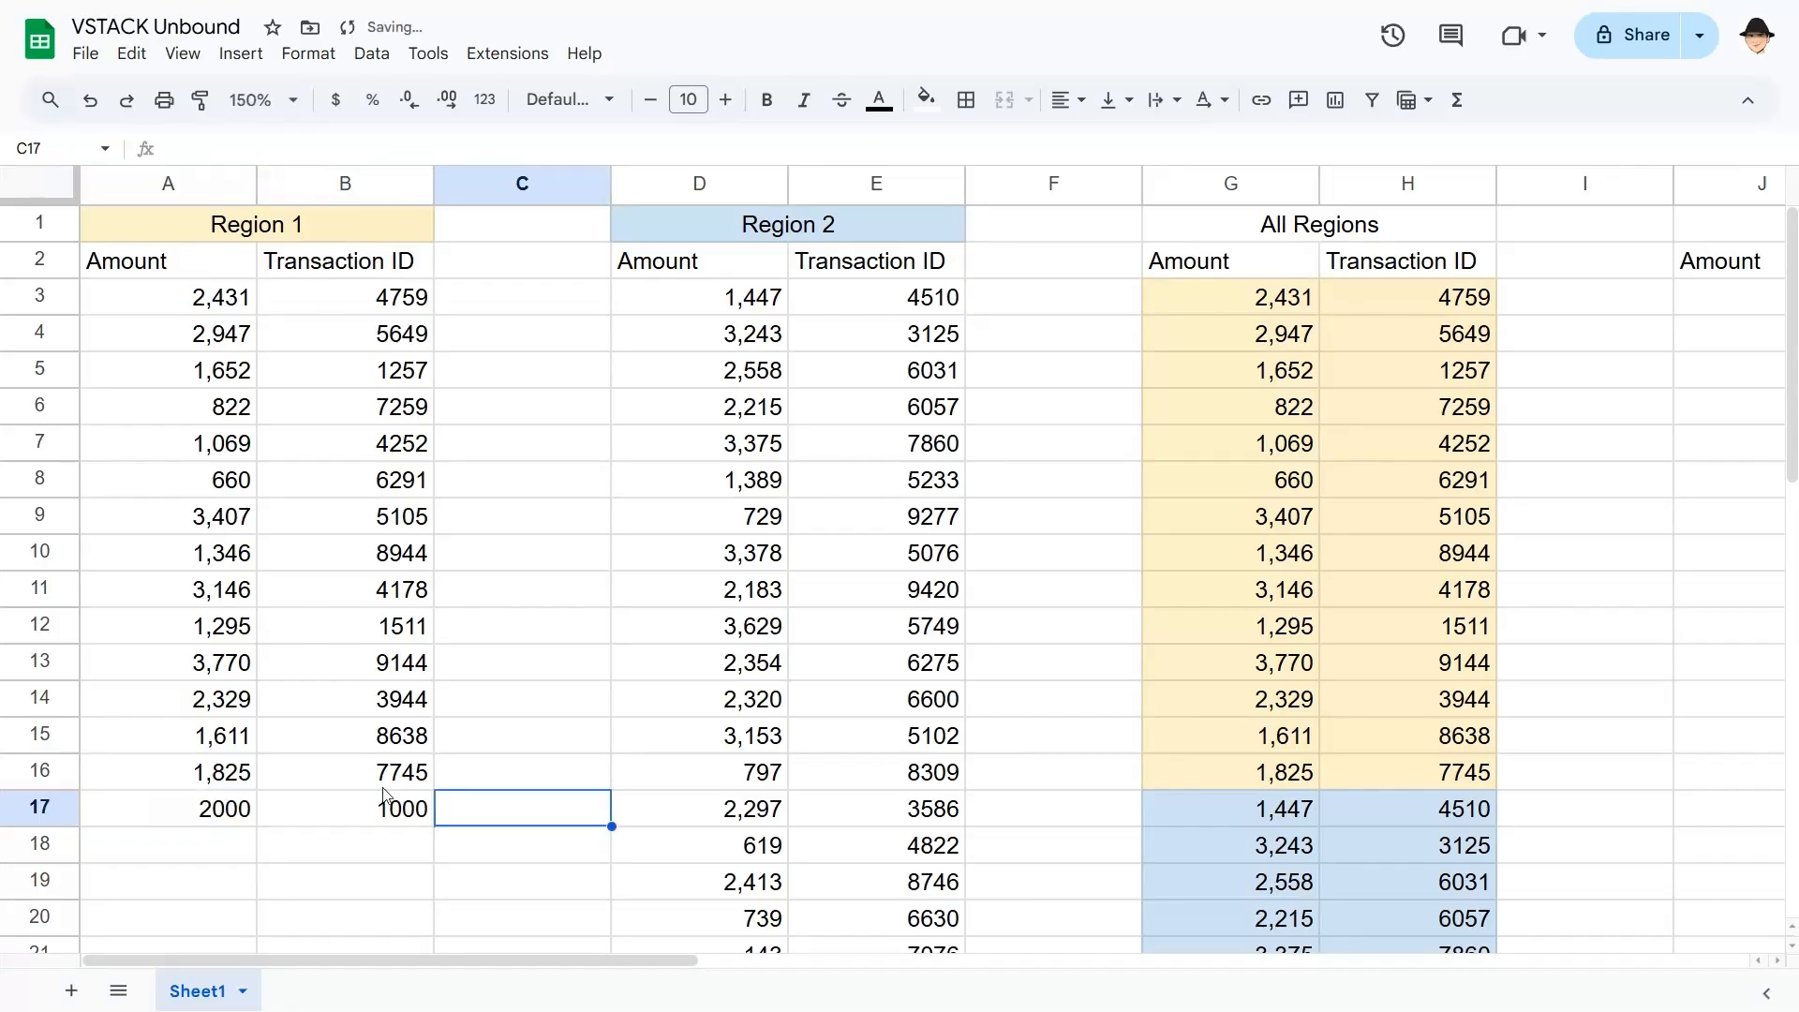
Check J17:K17 of the stacked output for the newly added Region 1 record
key("shift+space")
scroll(384, 797, "right", 3)
scroll(385, 796, "right", 2)
left_click(1087, 817)
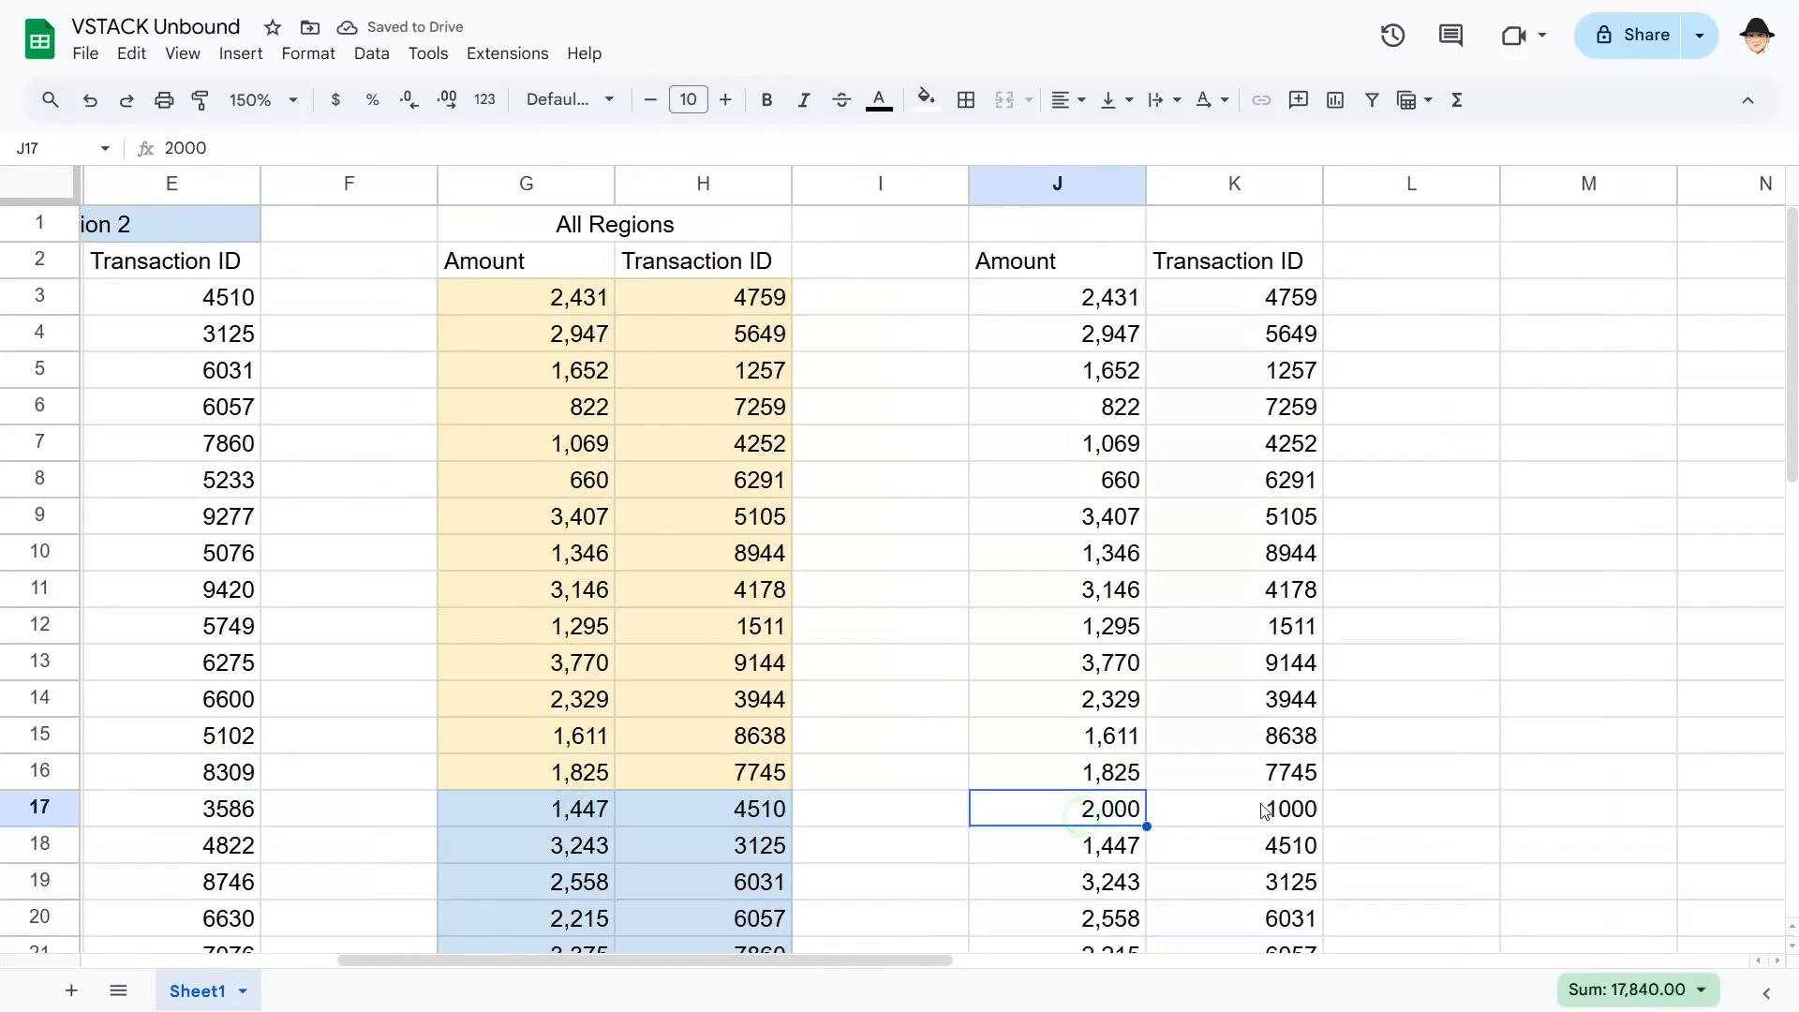
left_click(1266, 812)
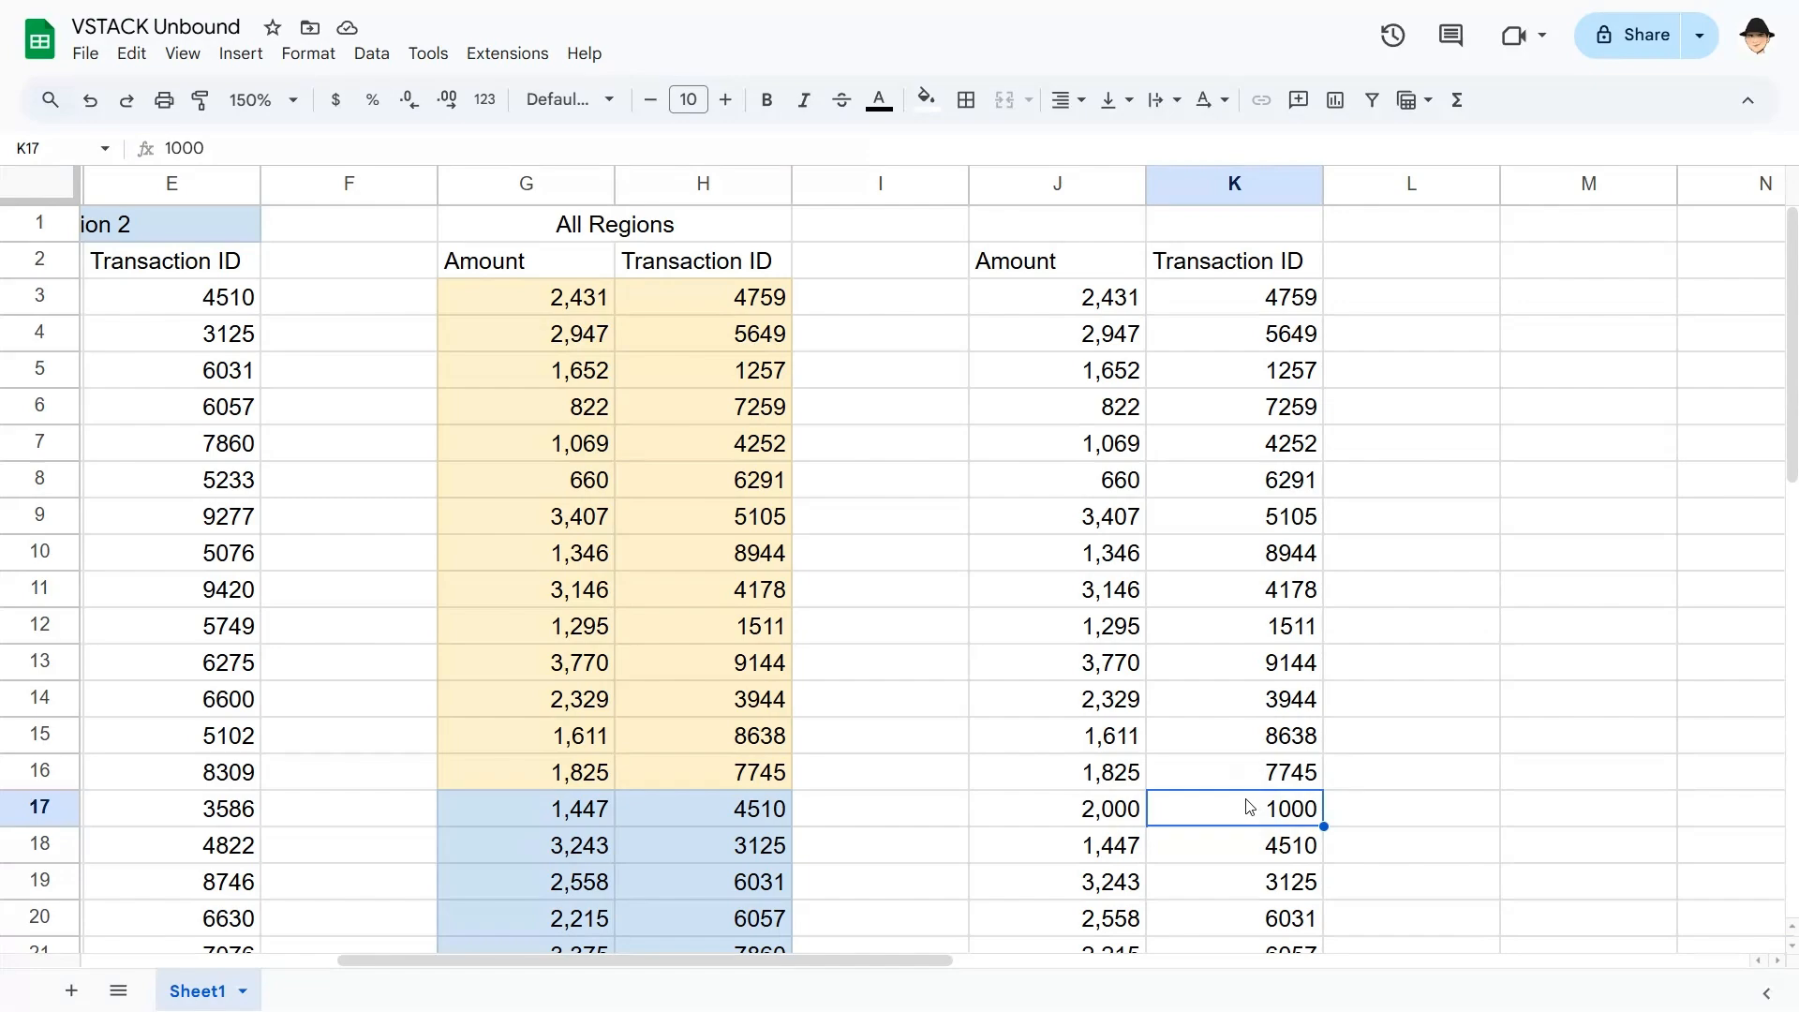
Hide the All Regions columns G and H, and select the formula cell J3
scroll(1048, 587, "left", 6)
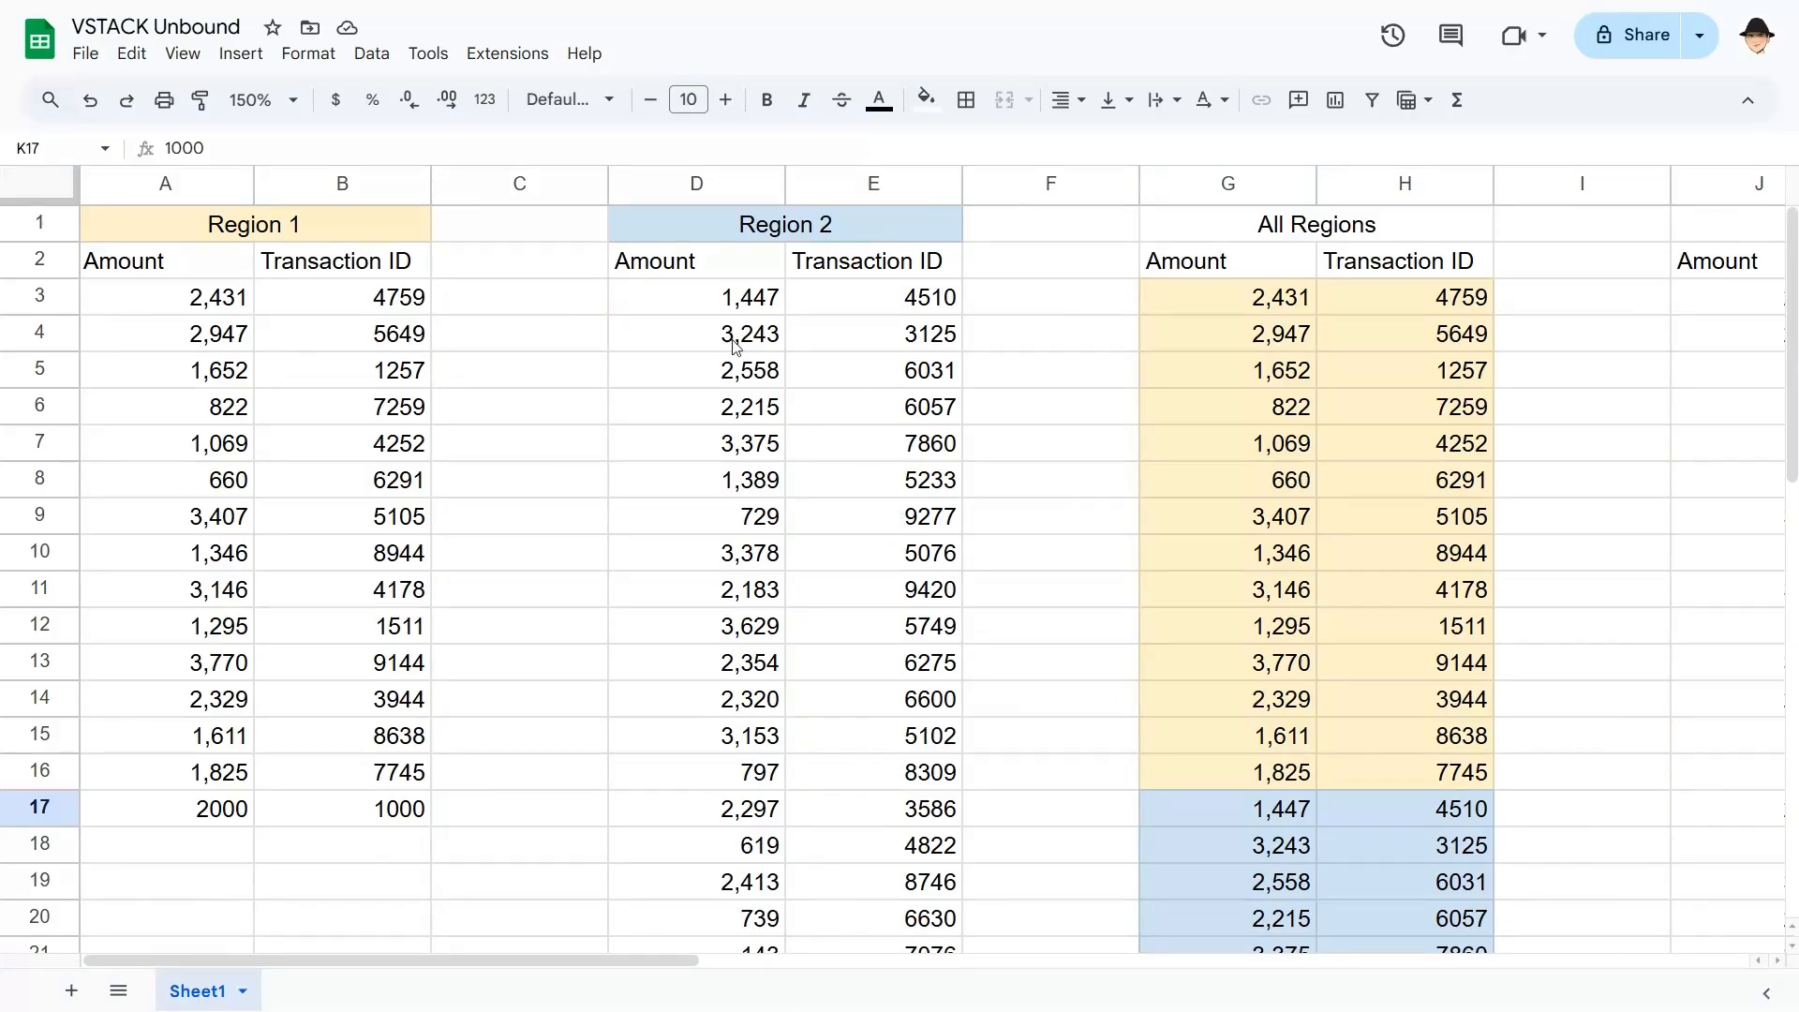
scroll(685, 474, "right", 2)
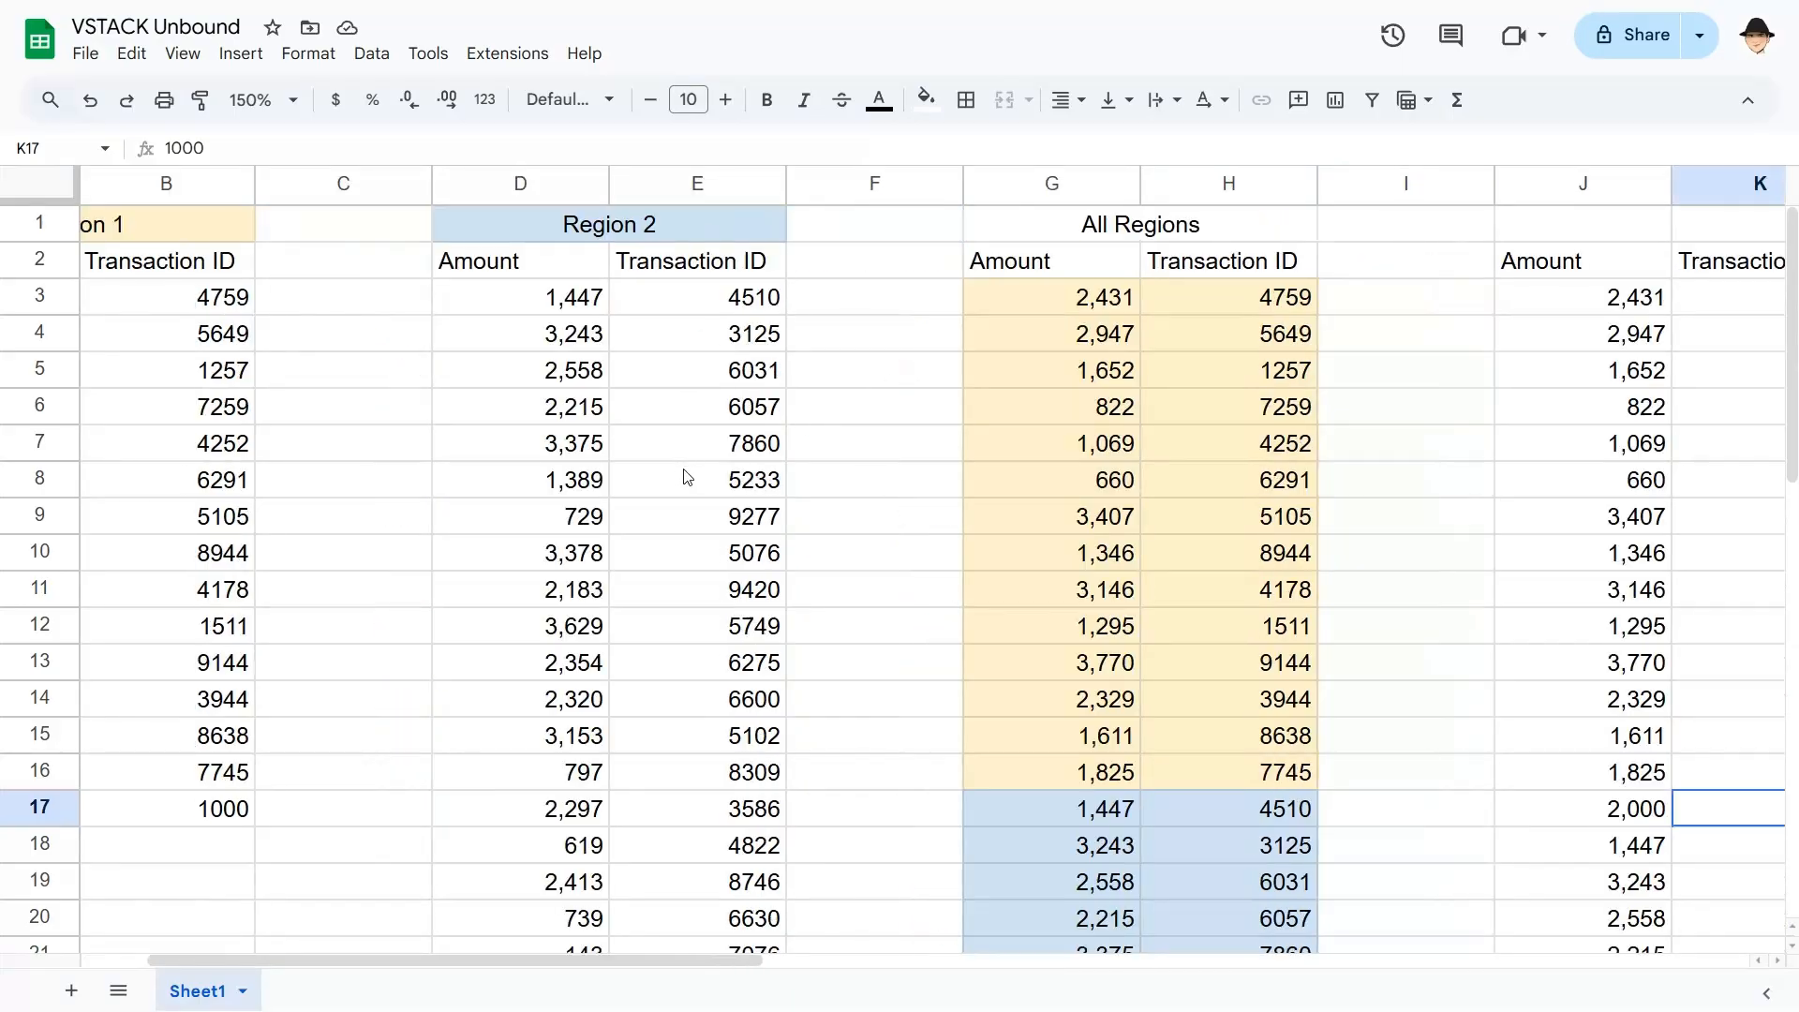
scroll(685, 475, "right", 2)
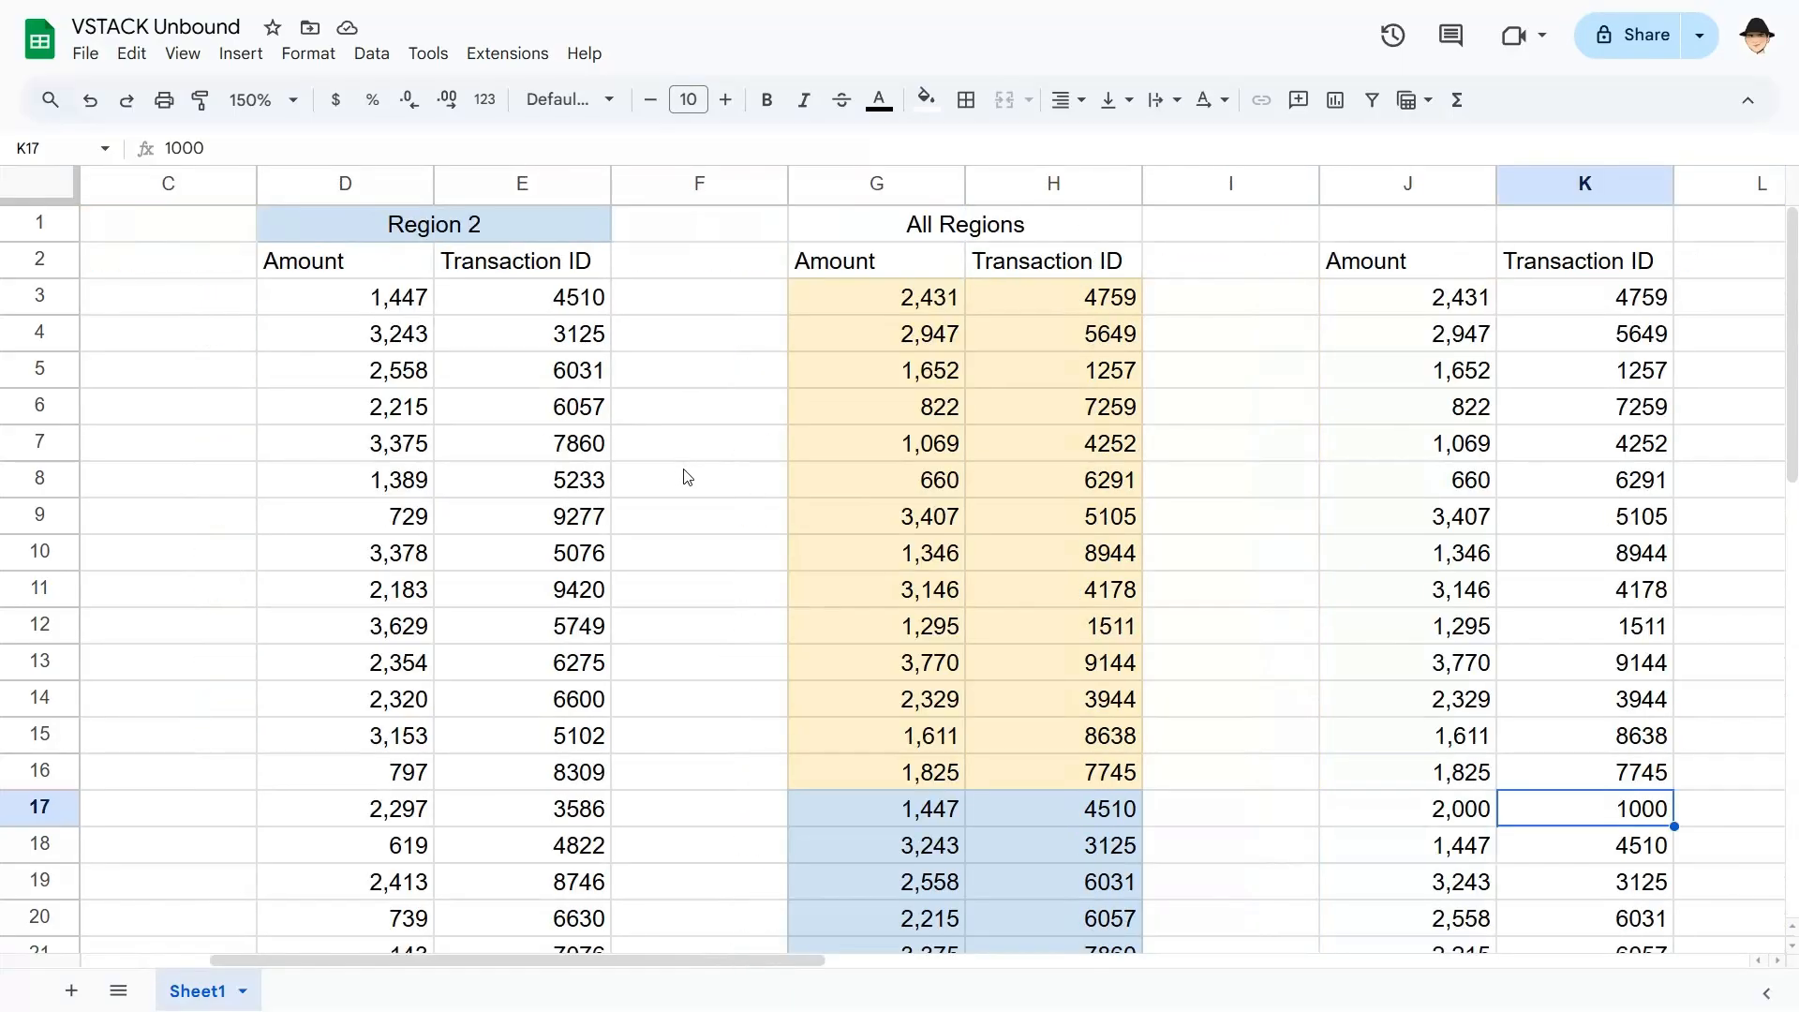
left_click(837, 184)
left_click(1057, 184, "shift")
right_click(1049, 187)
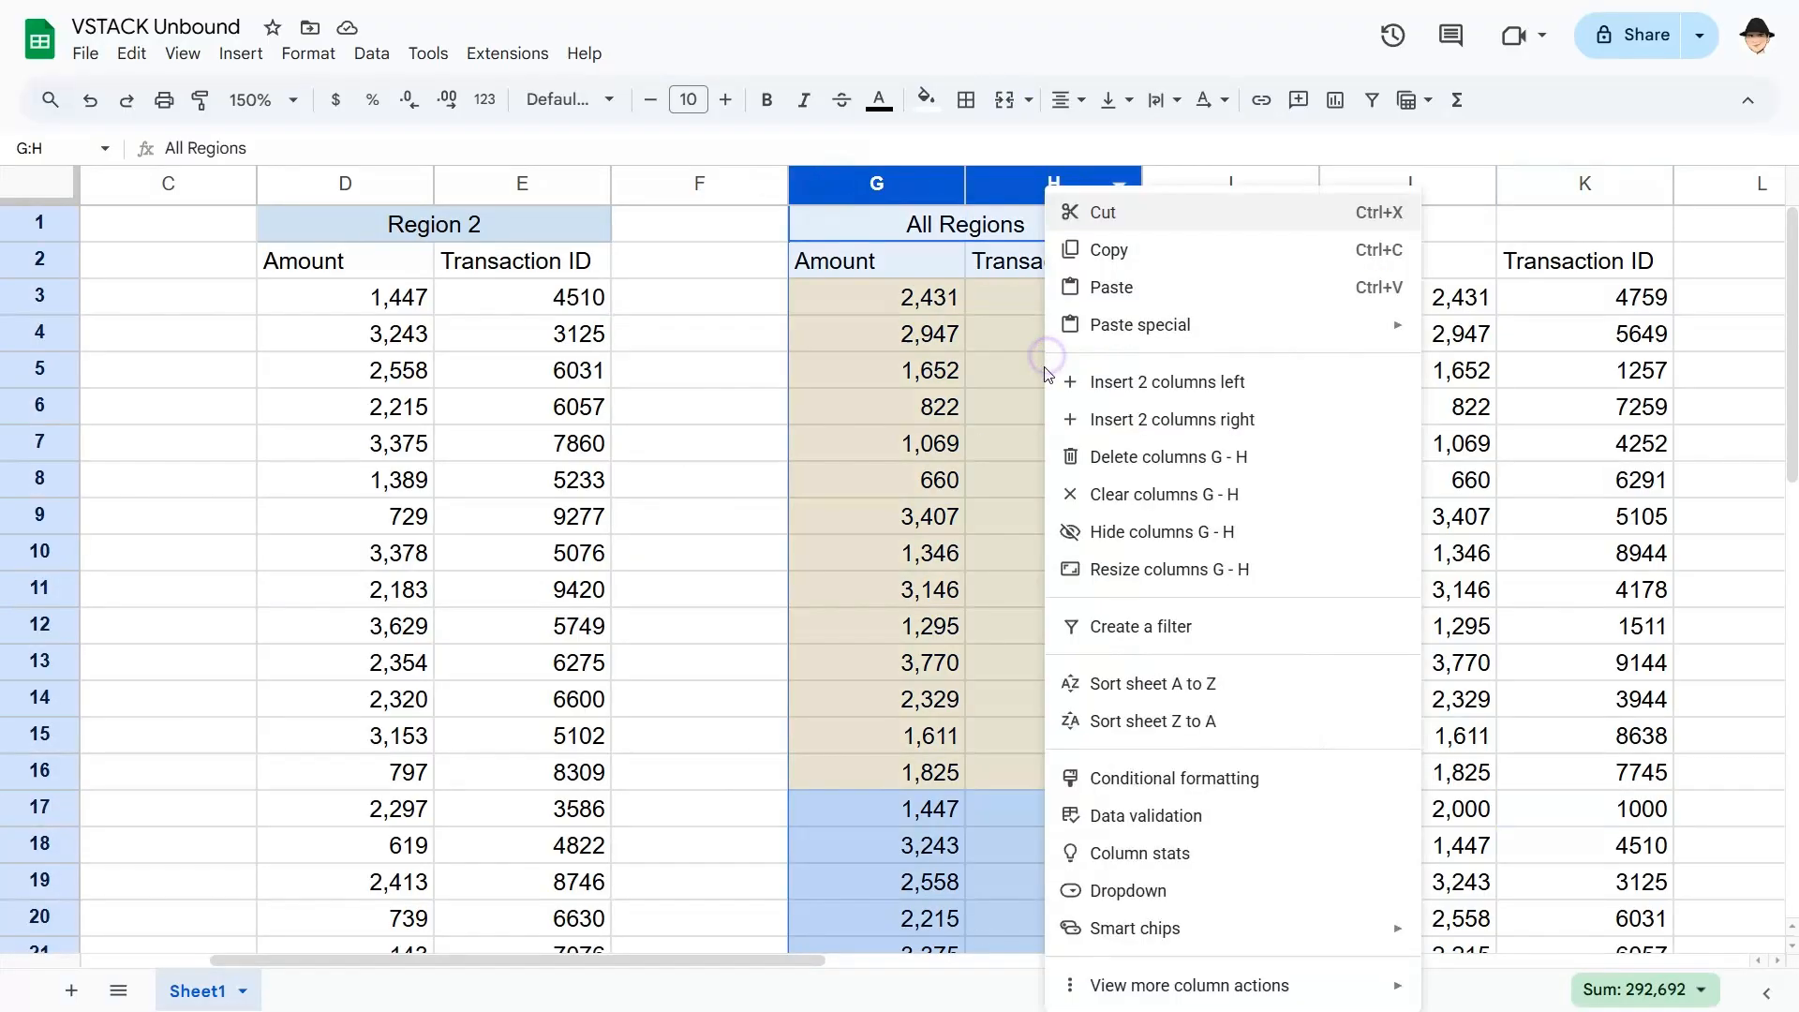
left_click(1162, 529)
left_click(1055, 319)
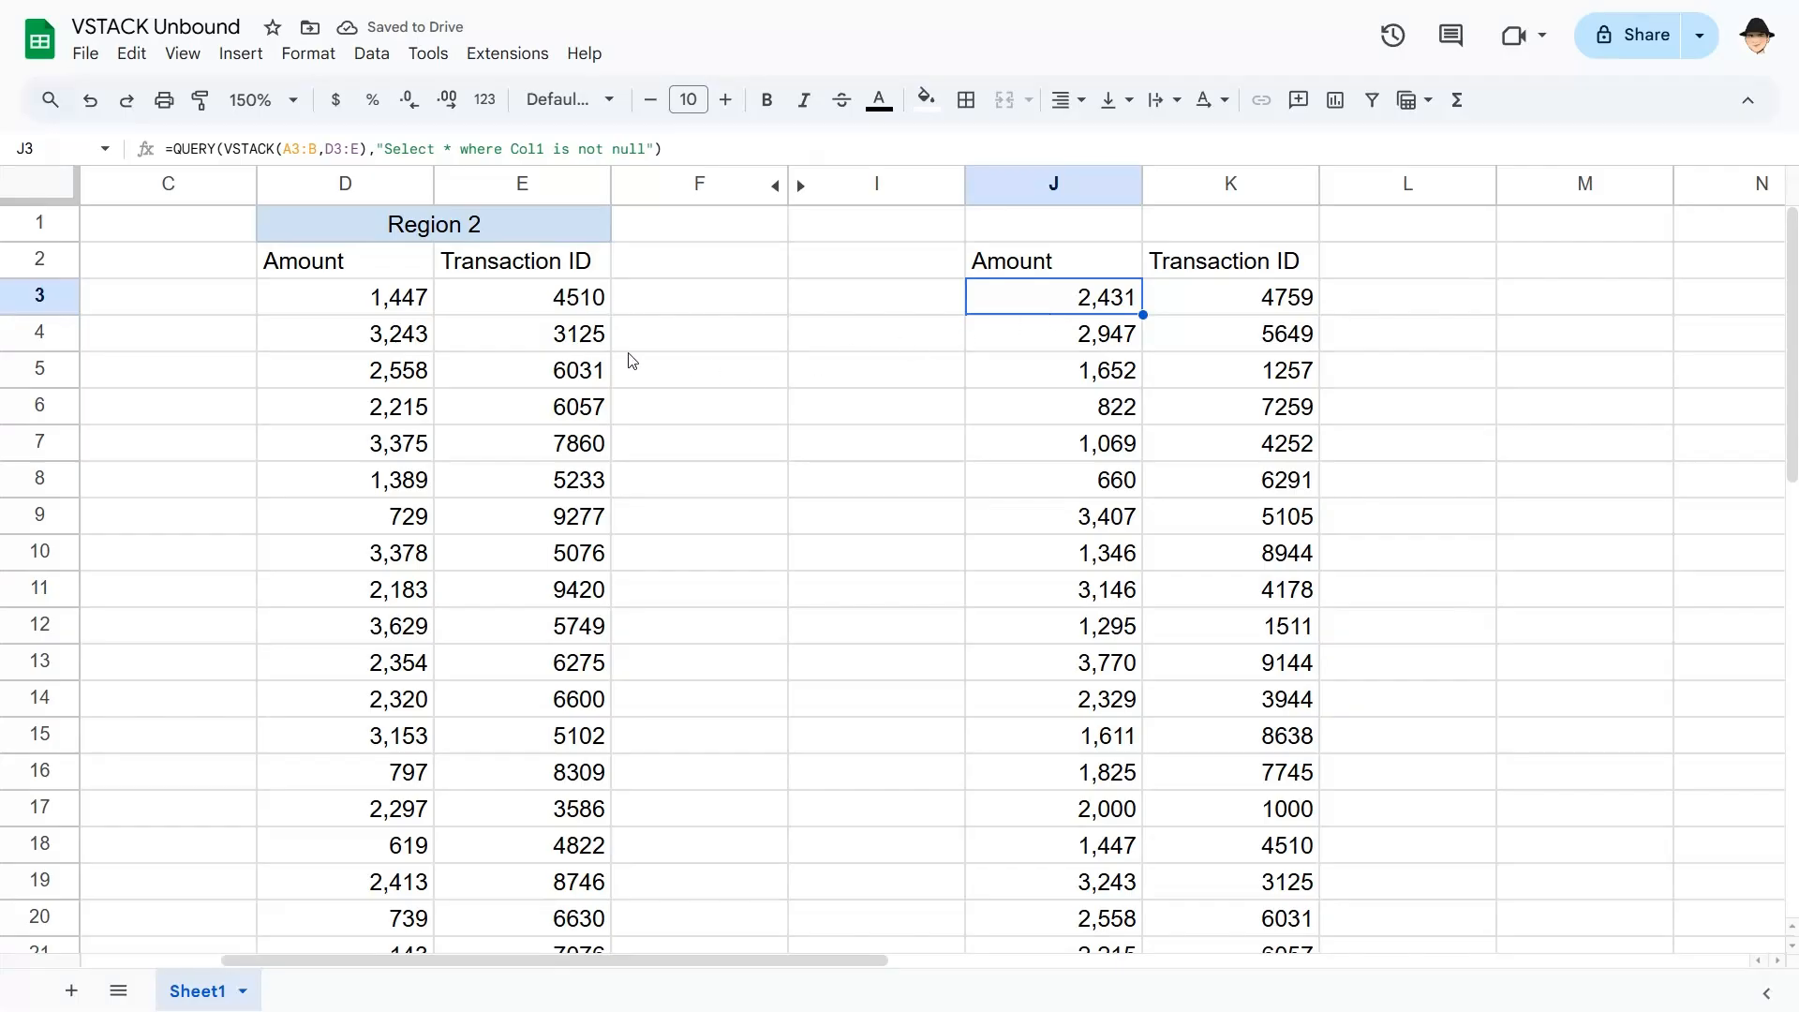
Enter transaction ID 5151 in B18 under Region 1, leaving the amount in A18 blank
scroll(516, 350, "left", 3)
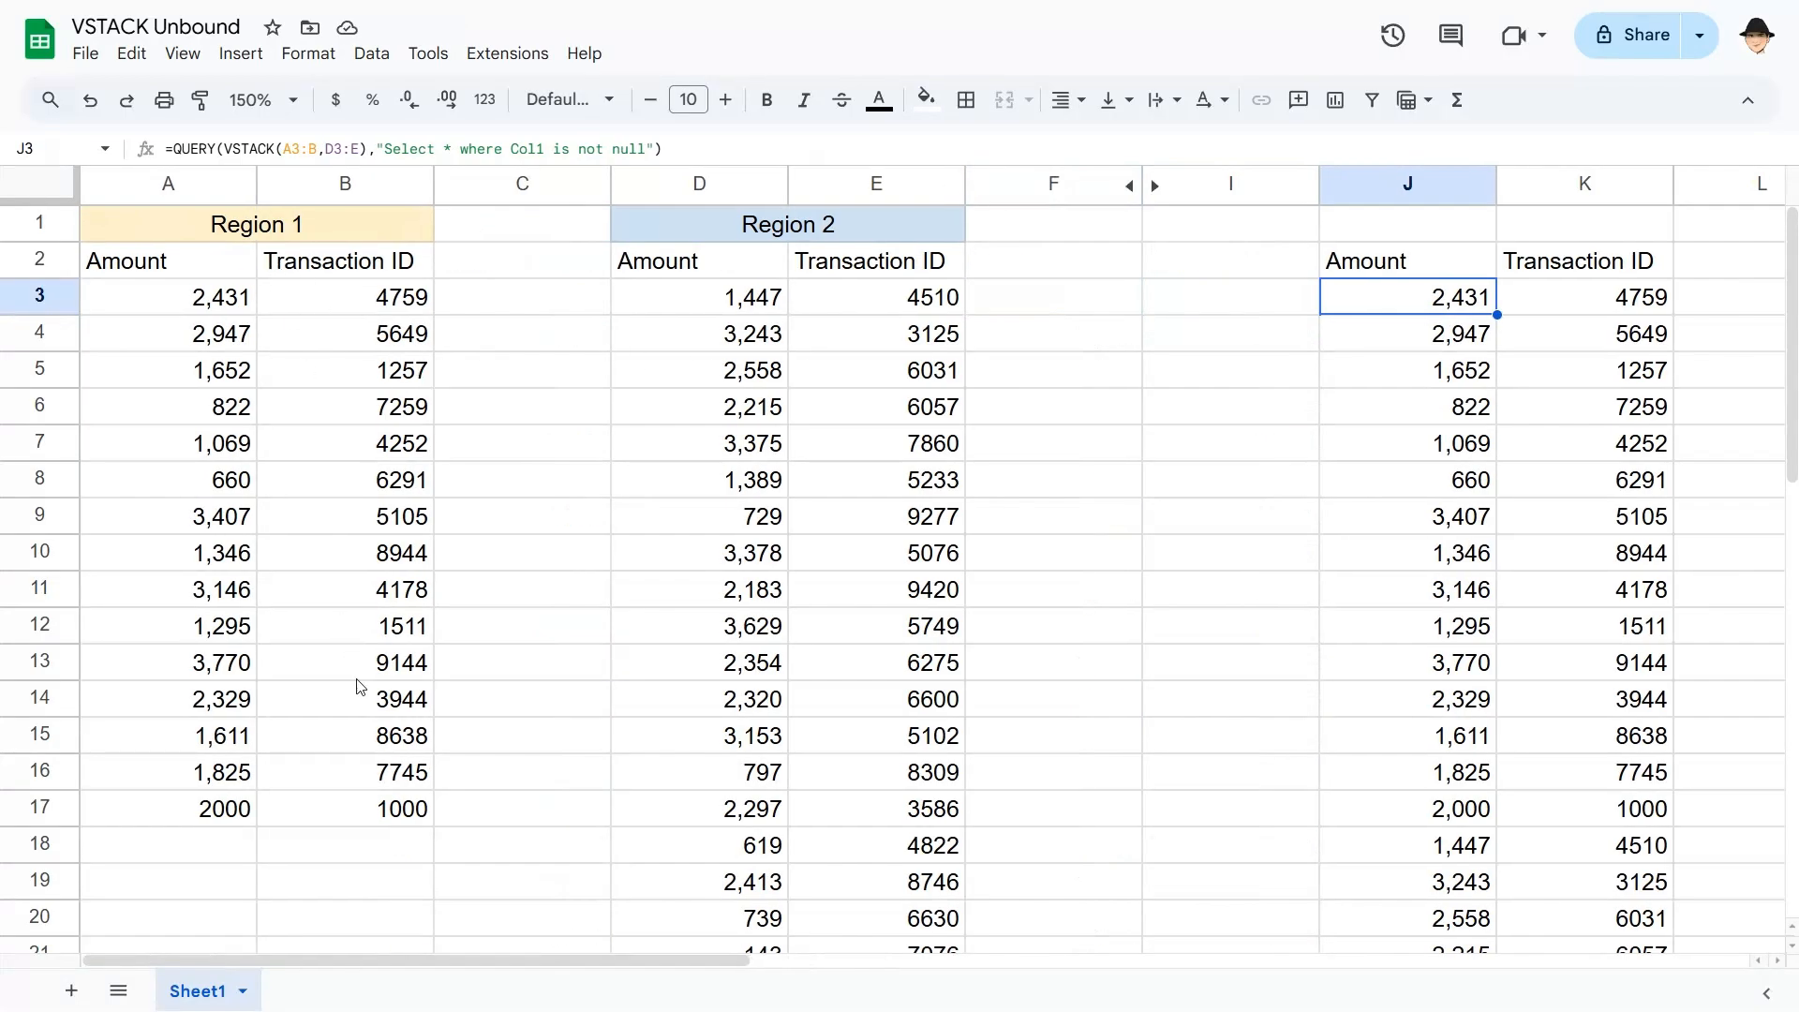
left_click(399, 848)
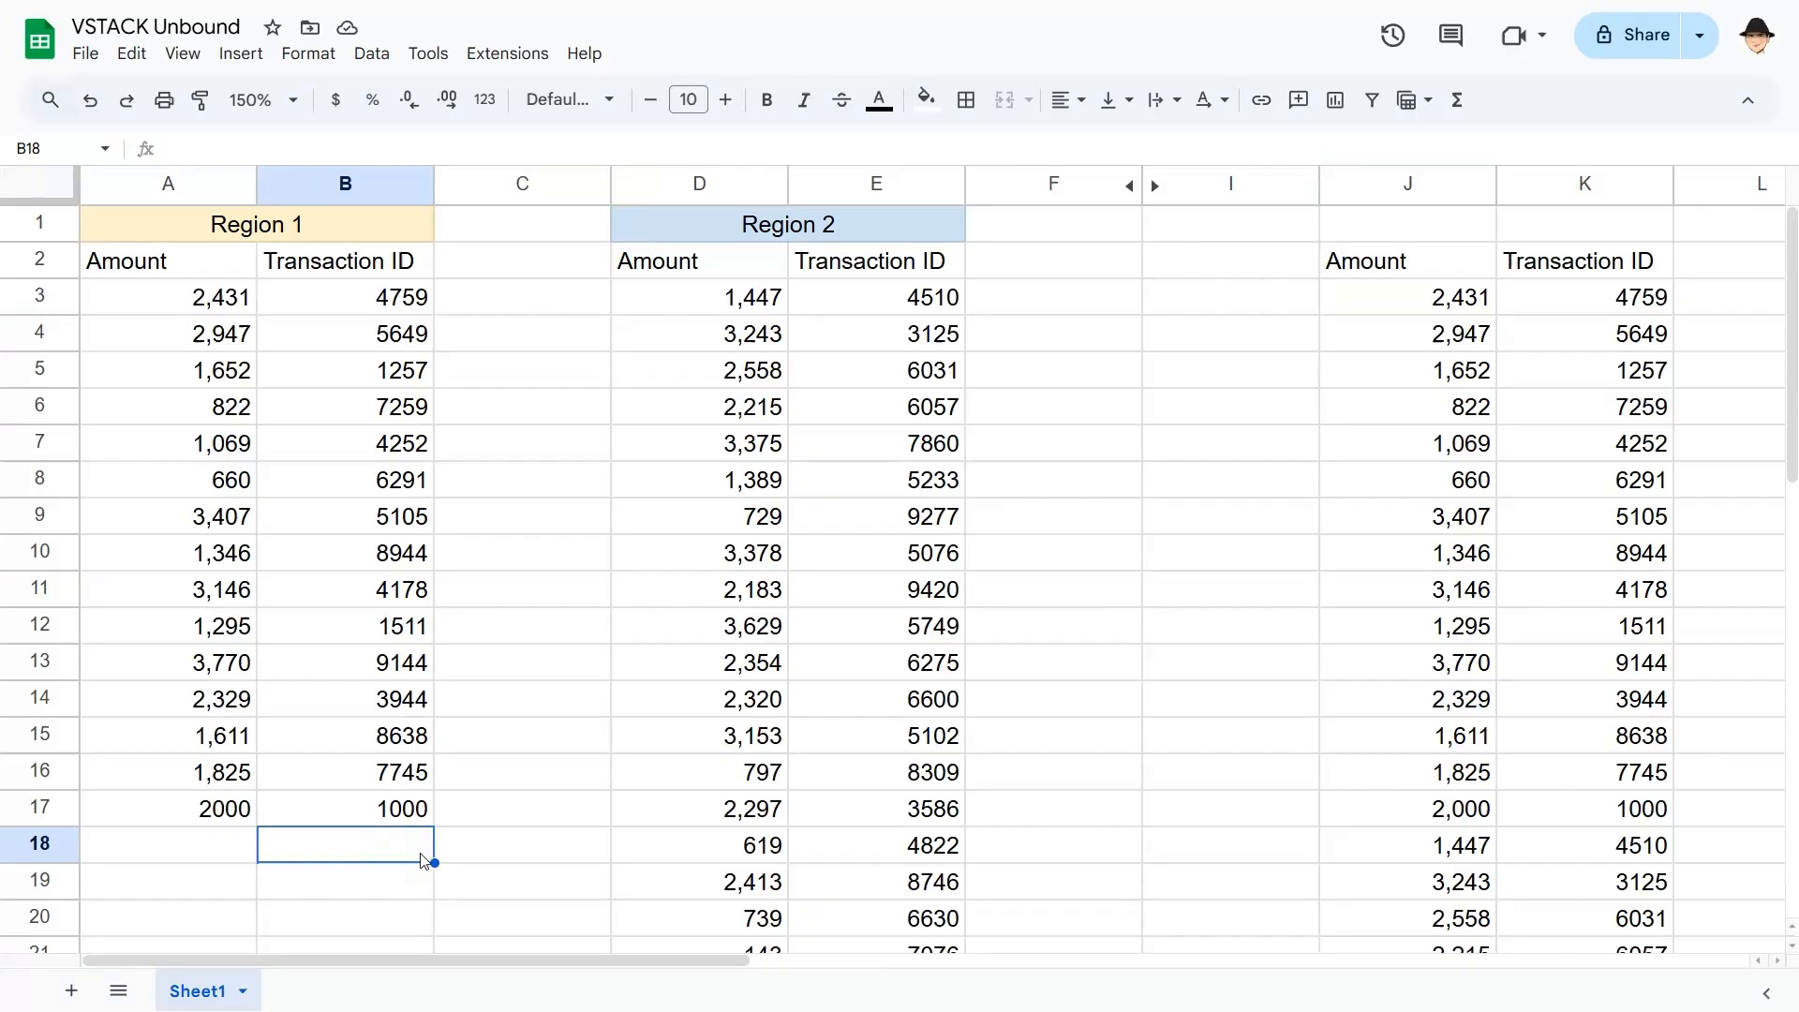
type("5151")
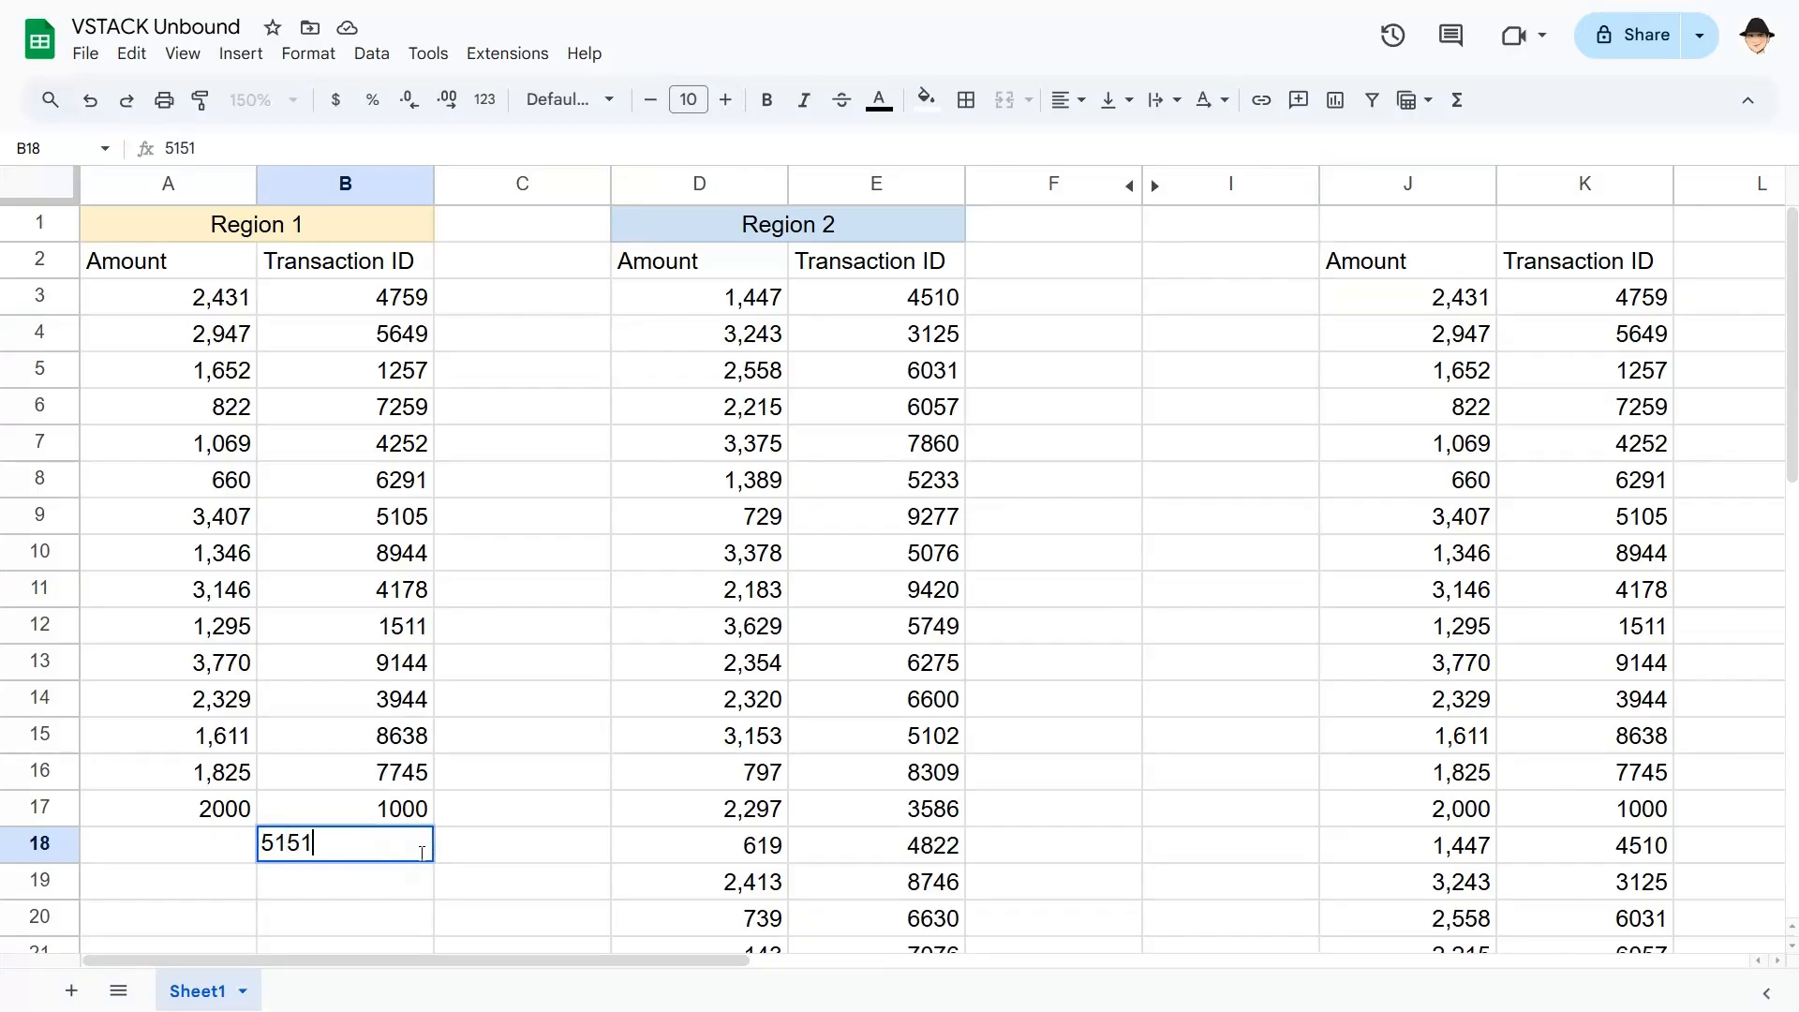
key("Tab")
key("Left")
key("Left")
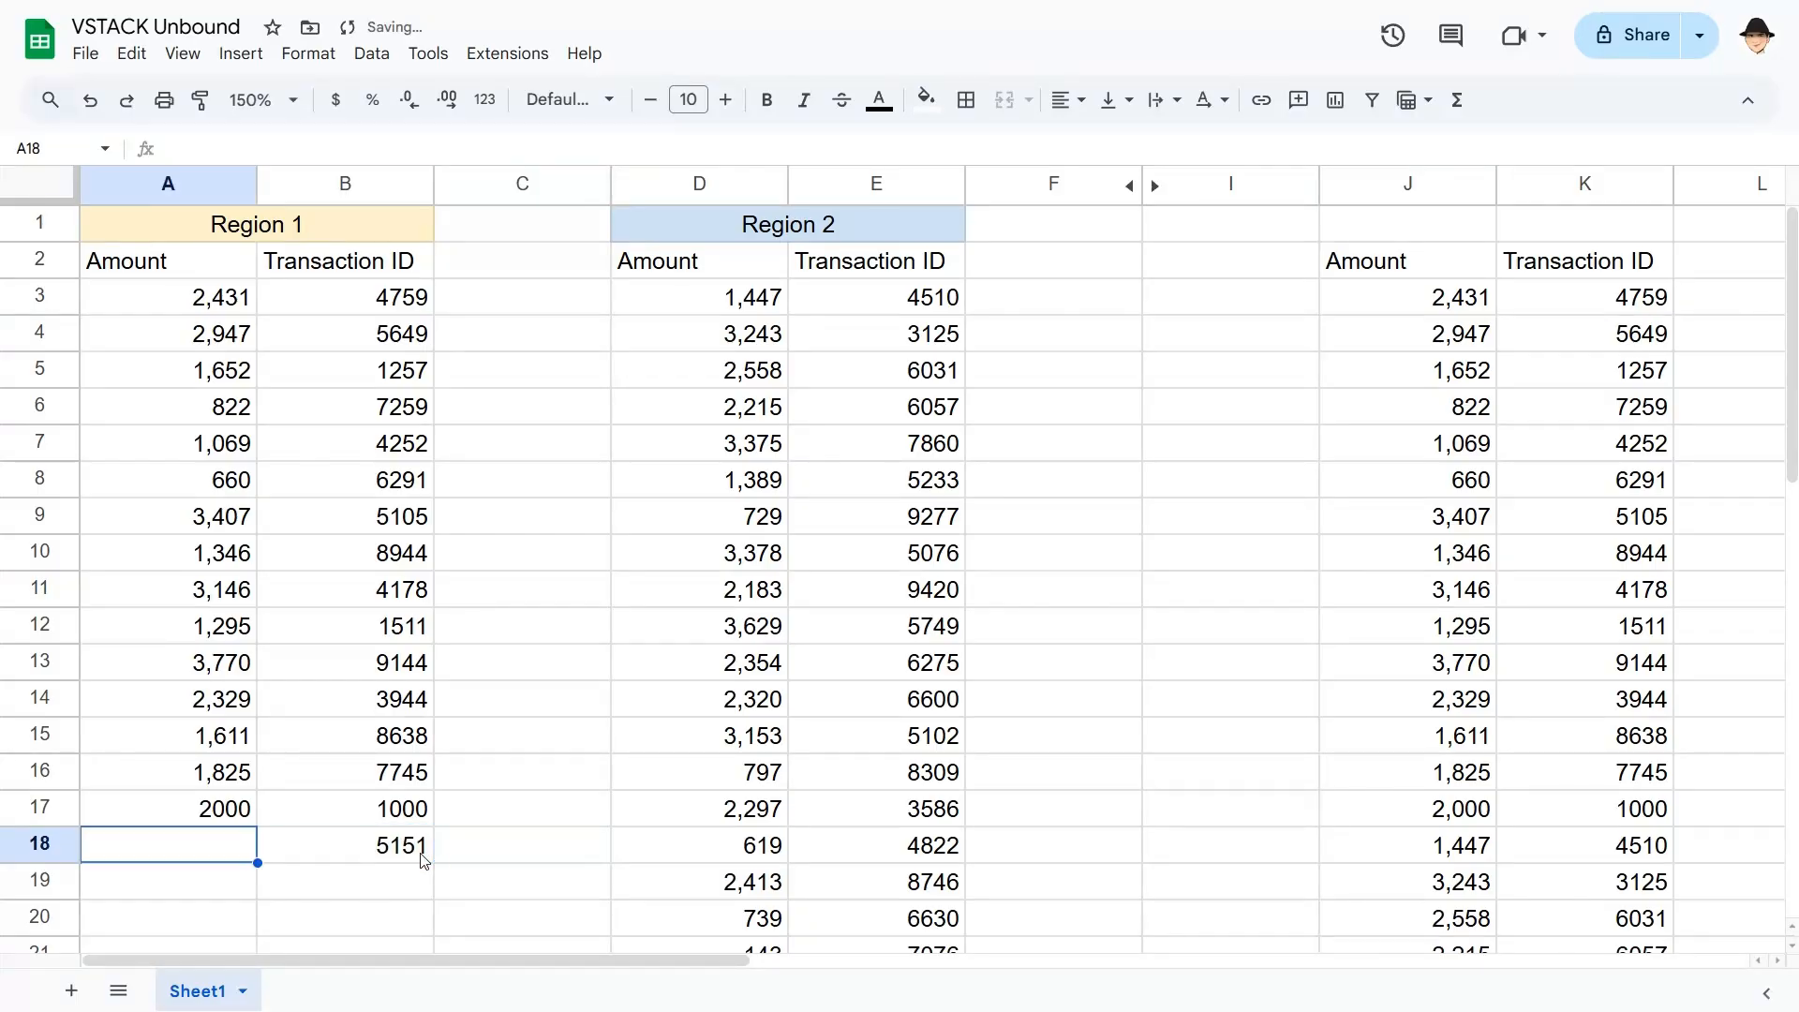
Compare row 18 with the stacked output and review which source columns the J3 query condition covers
left_click(424, 860)
key("shift+space")
key("shift+space")
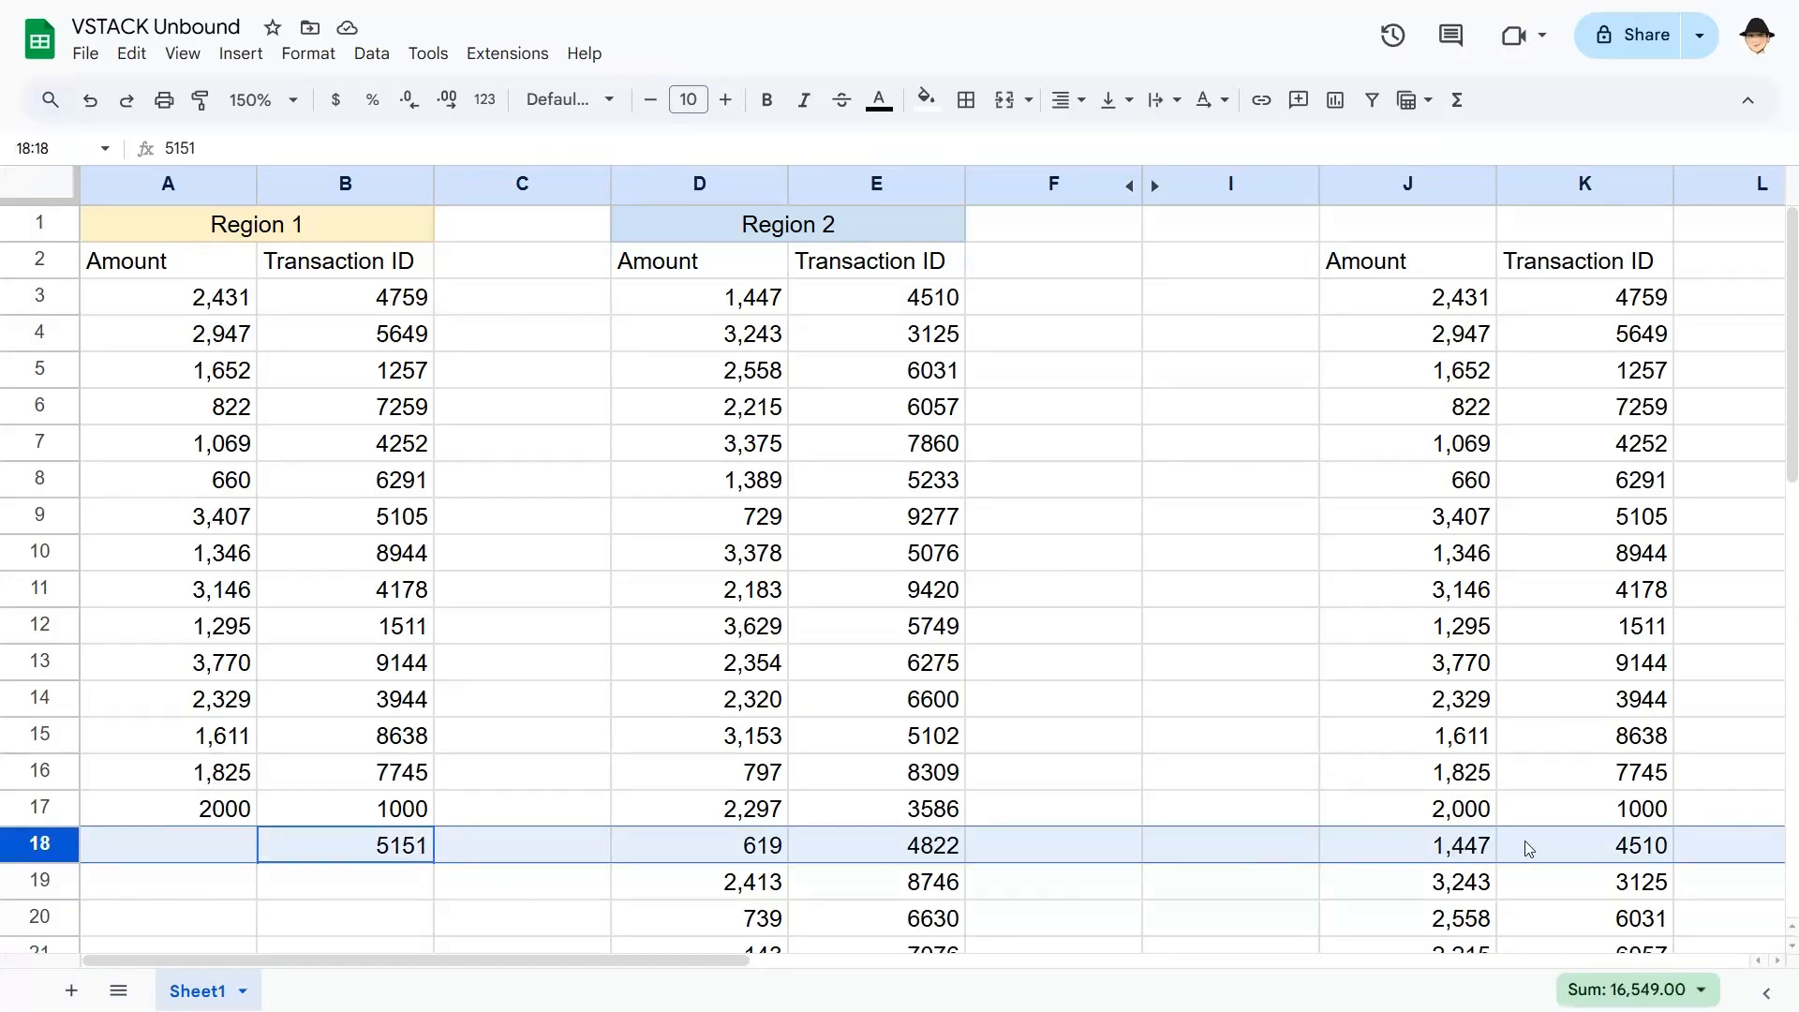
left_click(1422, 301)
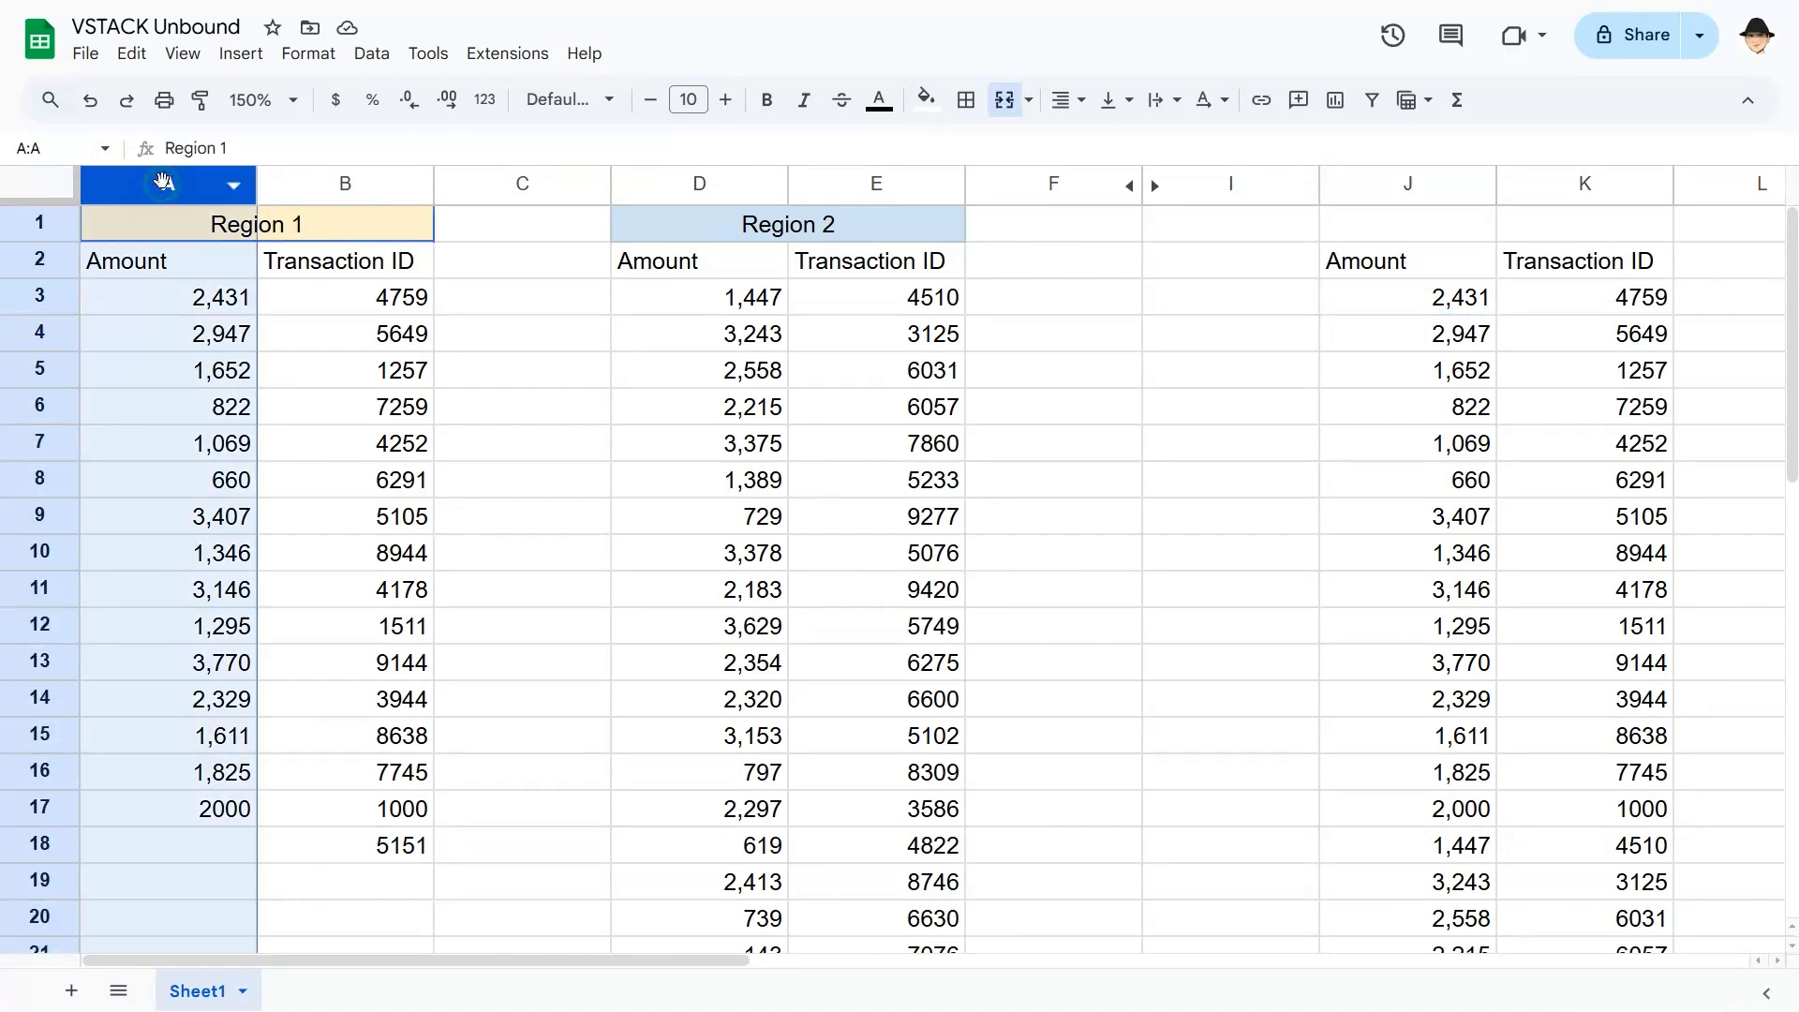
left_click(168, 184)
left_click(654, 184)
Extend the query condition in J3 with "OR Col2 is not null"
left_click(1391, 293)
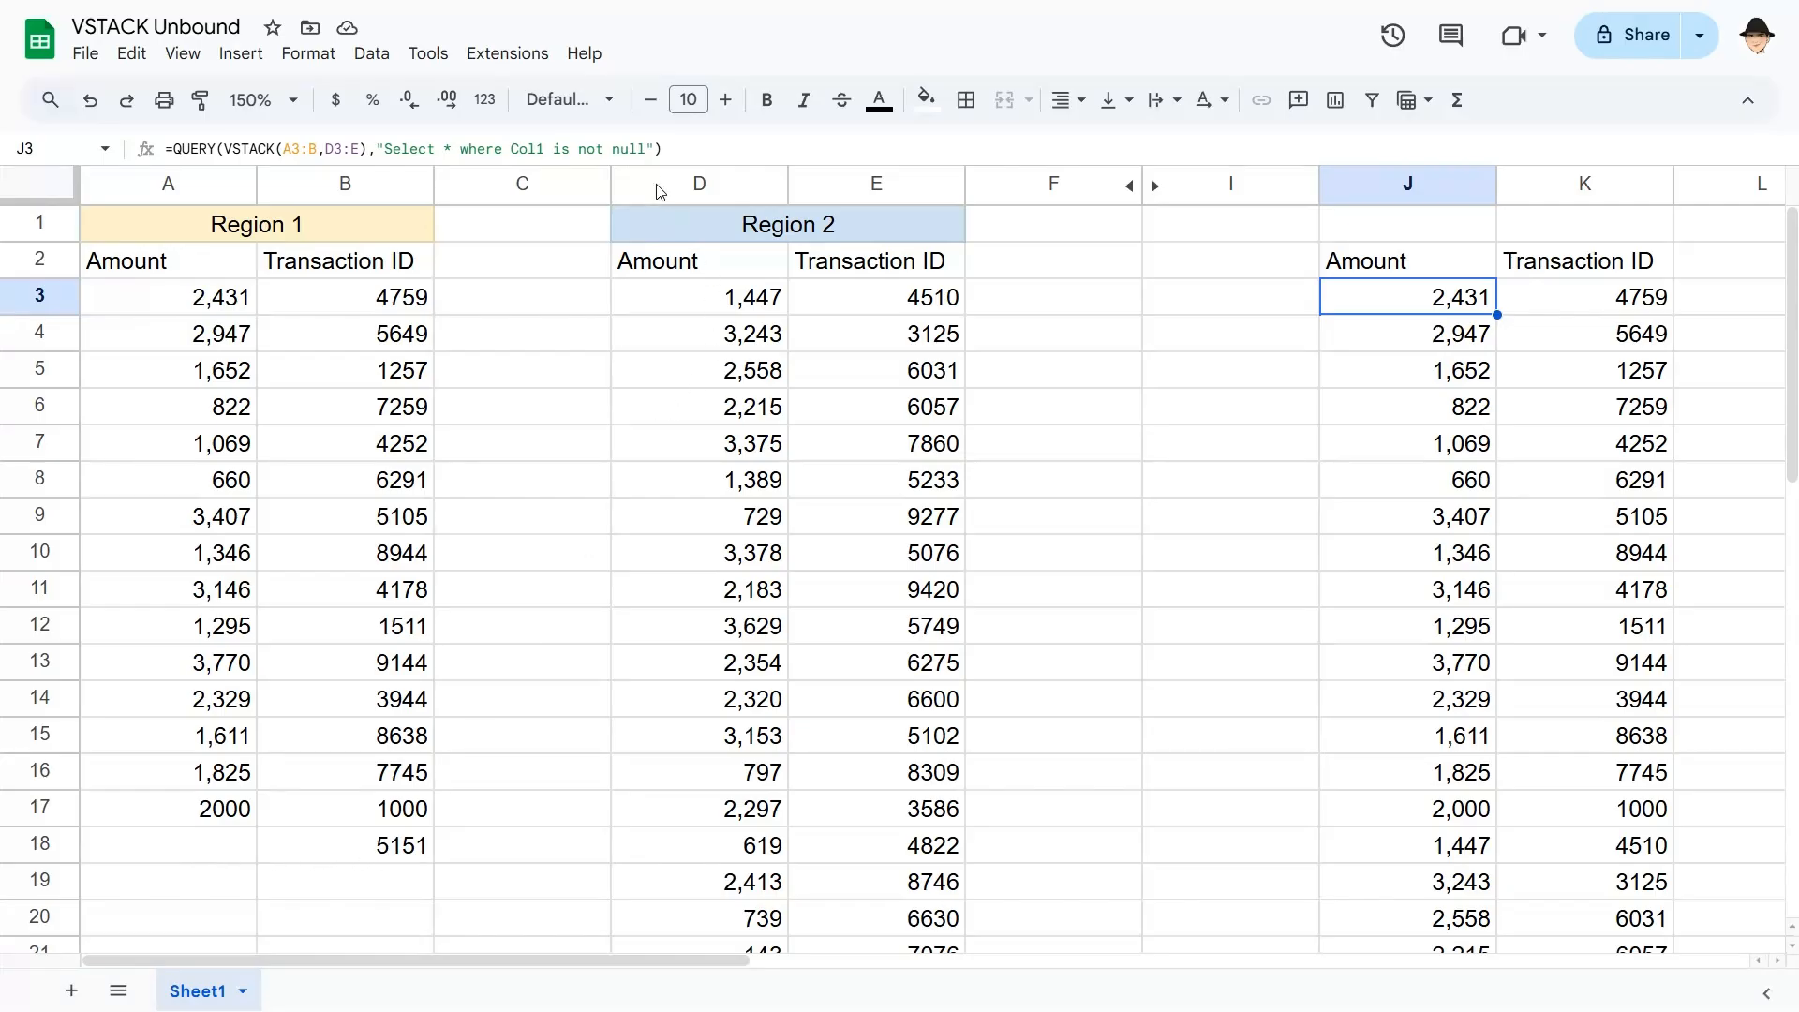
left_click(650, 149)
type("OR Col2 is not null")
key("Return")
key("Up")
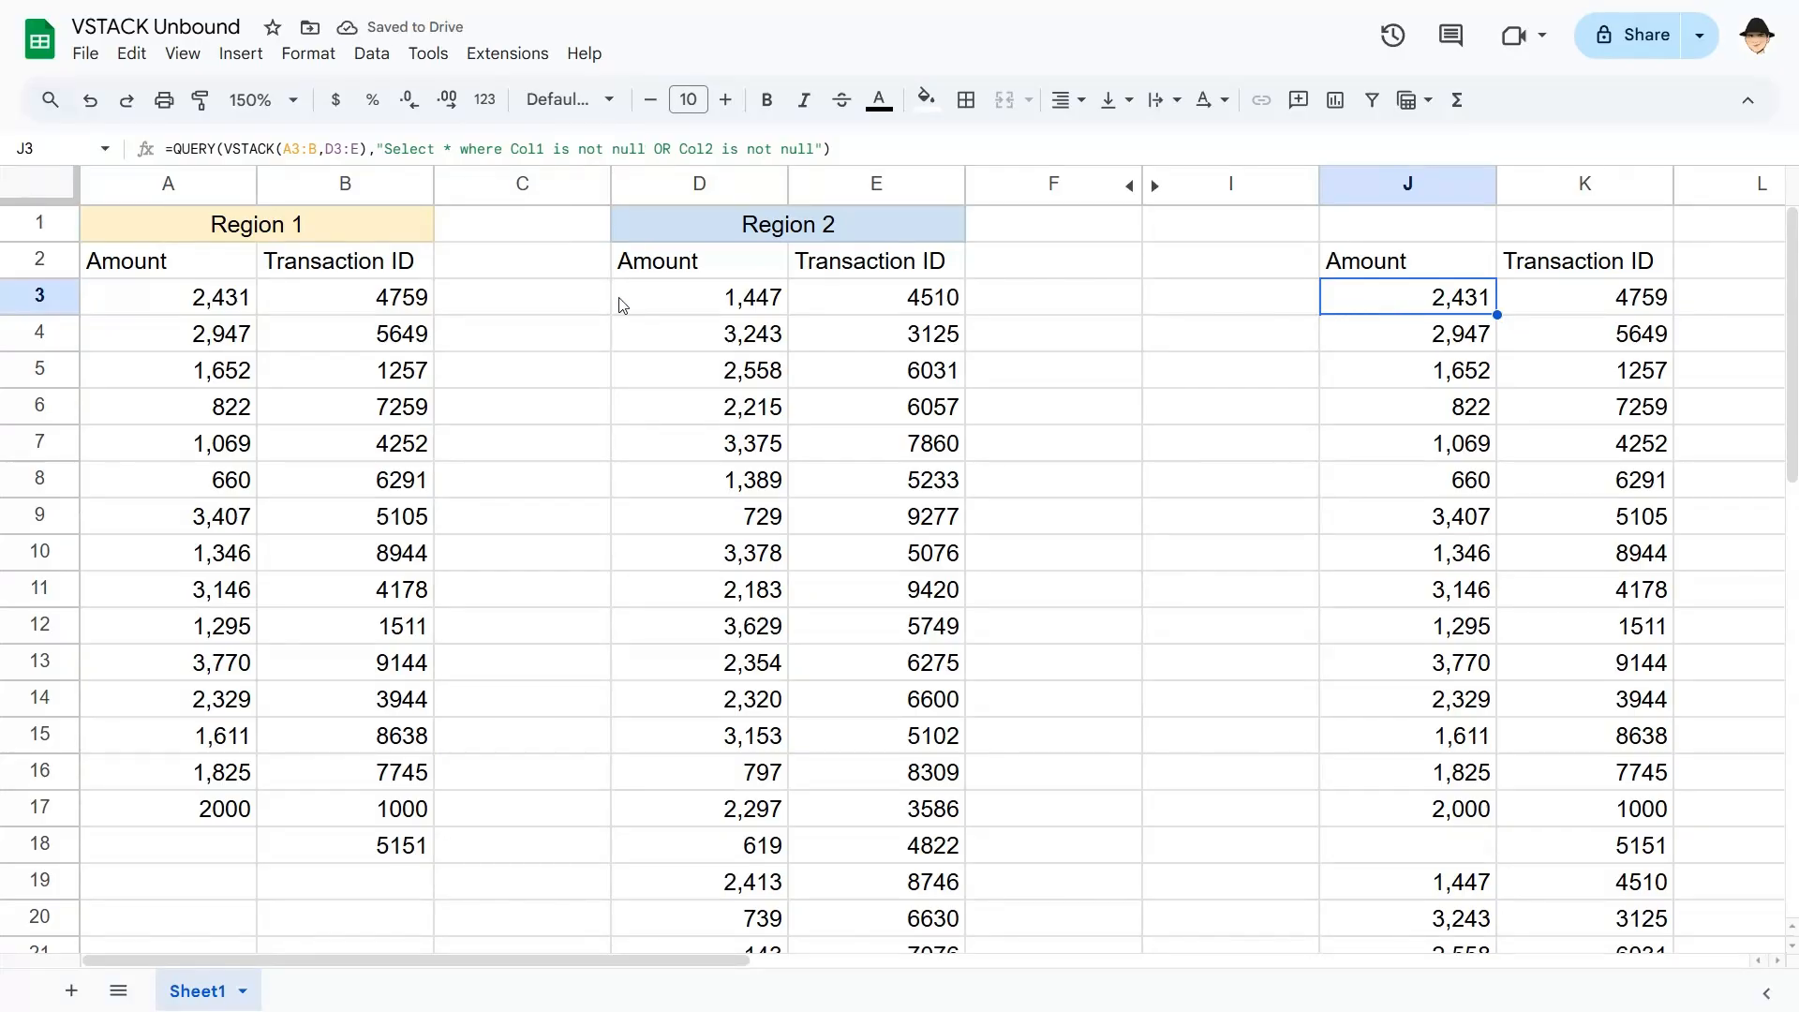
Review the updated J3 formula and check row 18 of the stacked output for the record with the blank amount
left_click(389, 409)
left_click(230, 487)
left_click(288, 482)
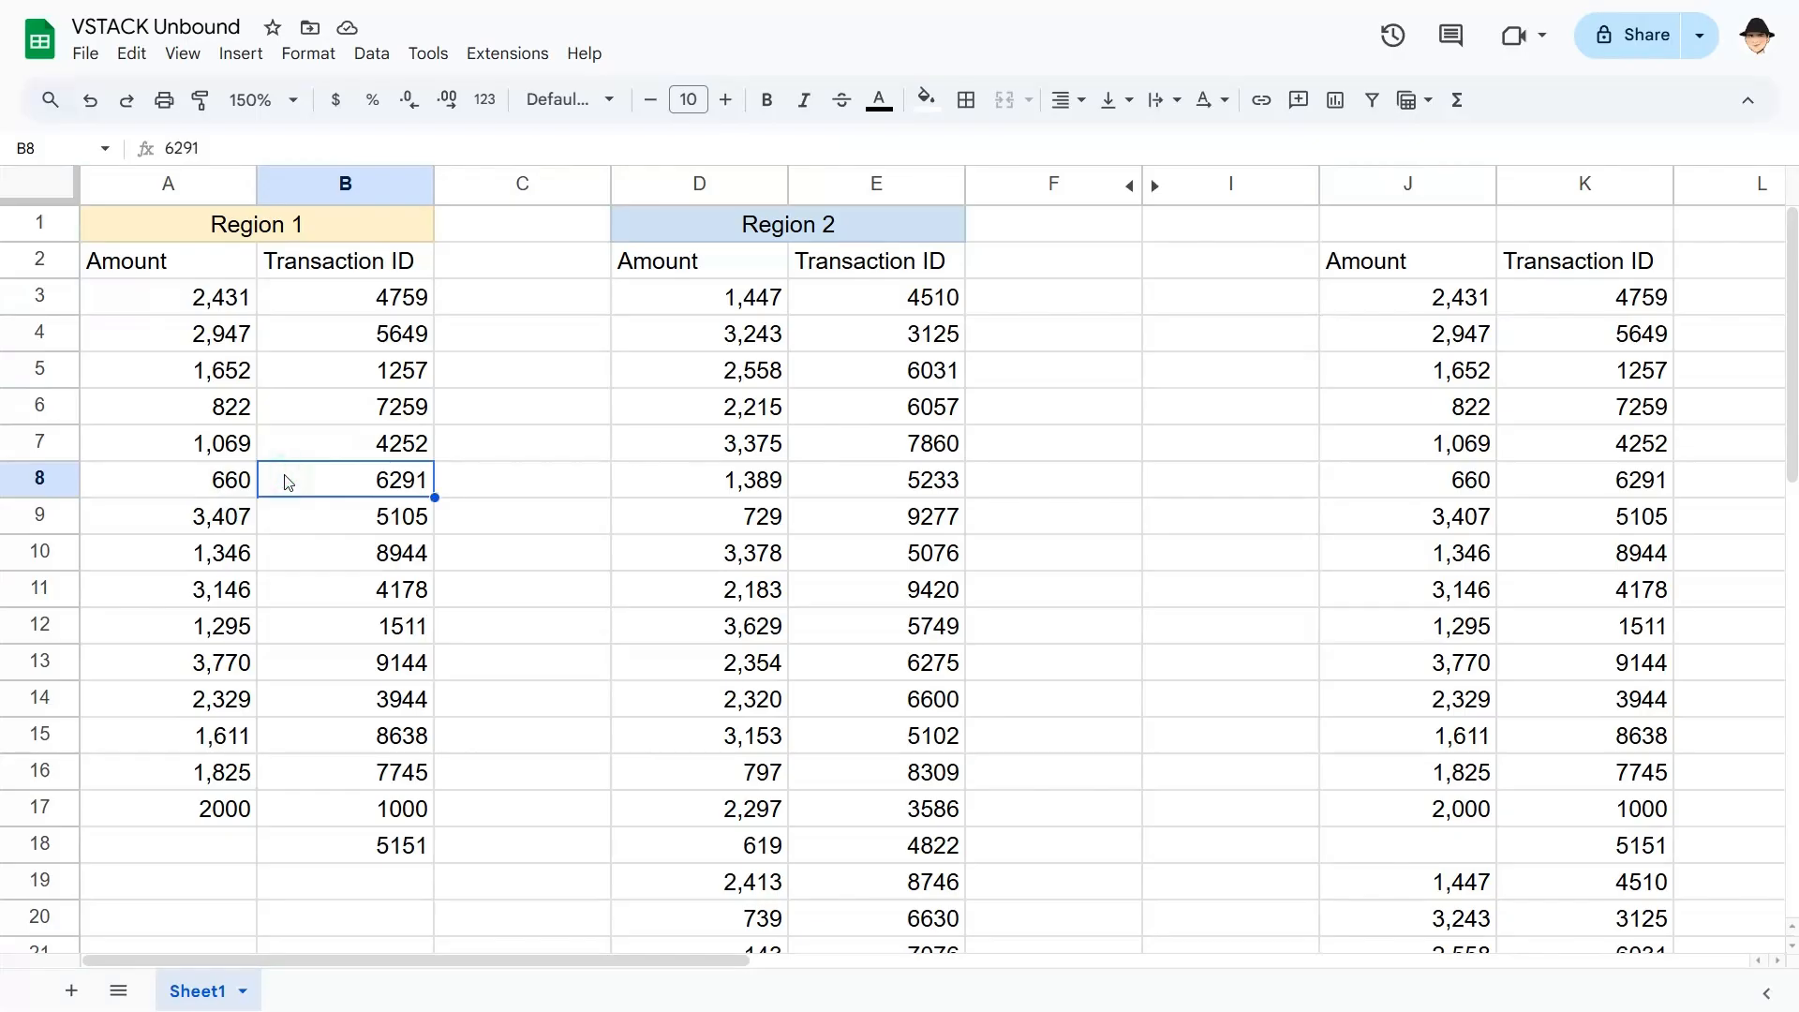
left_click(1417, 305)
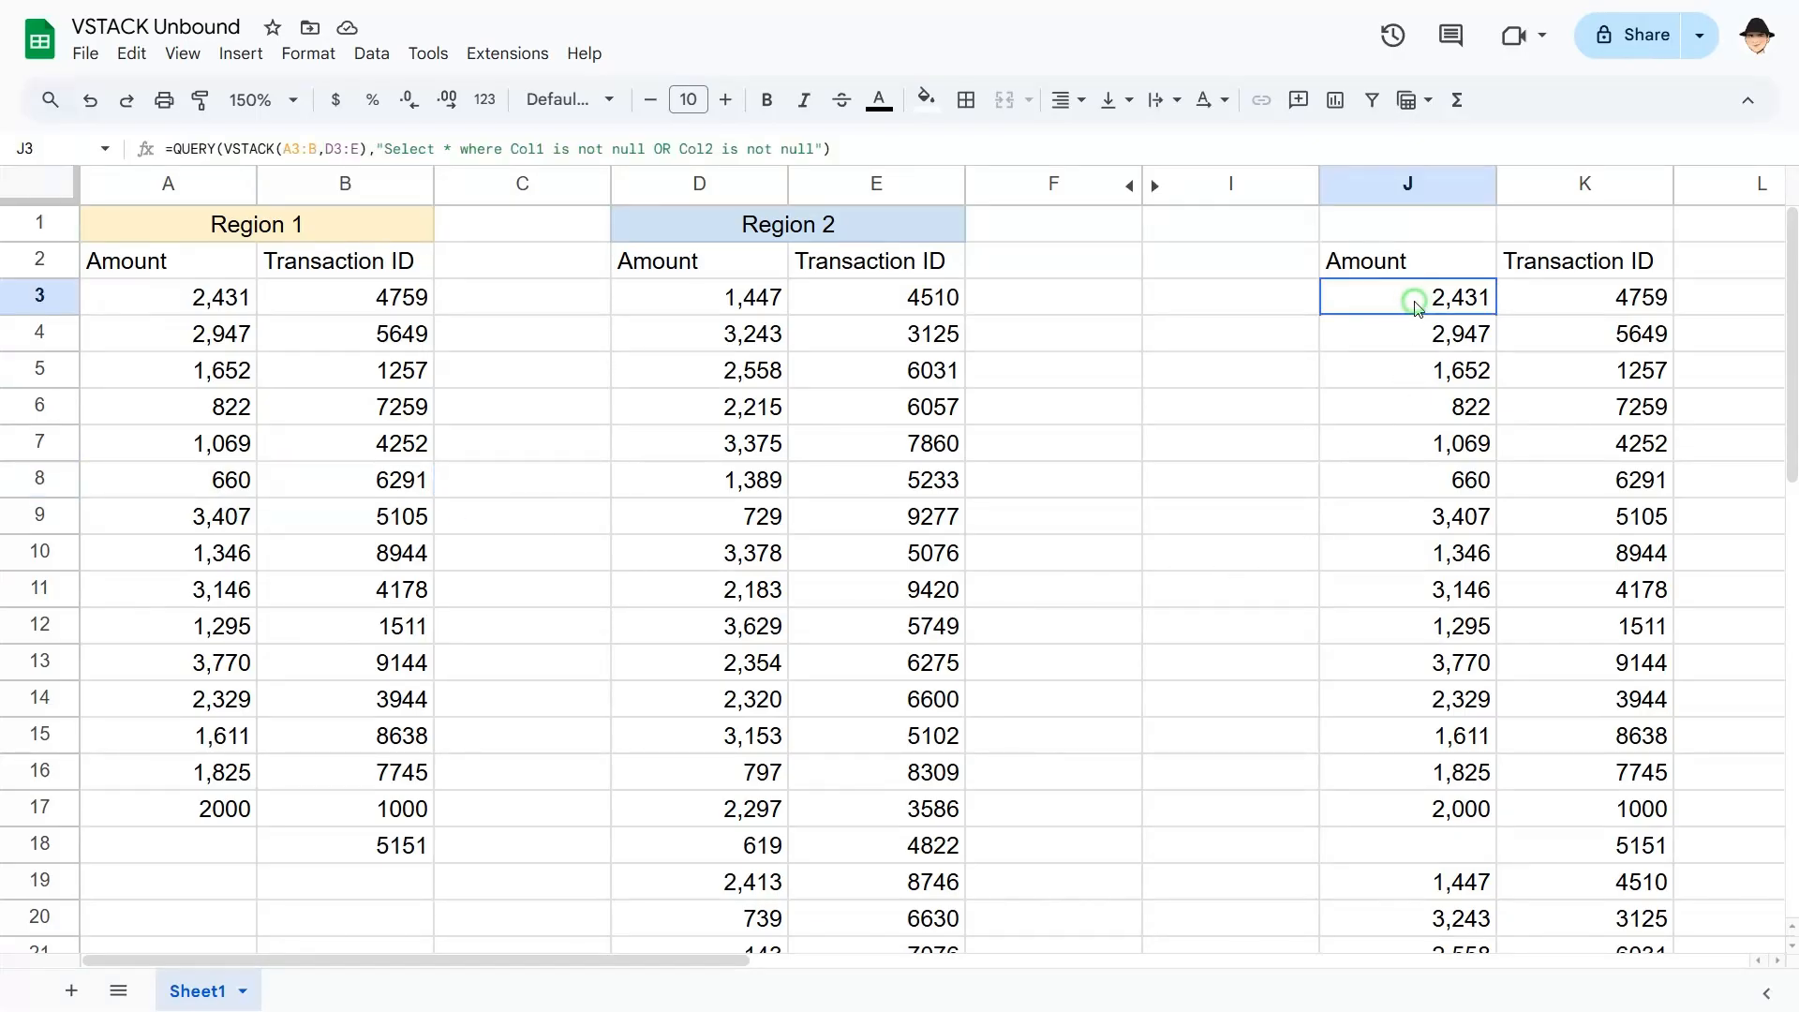
scroll(1448, 485, "down", 3)
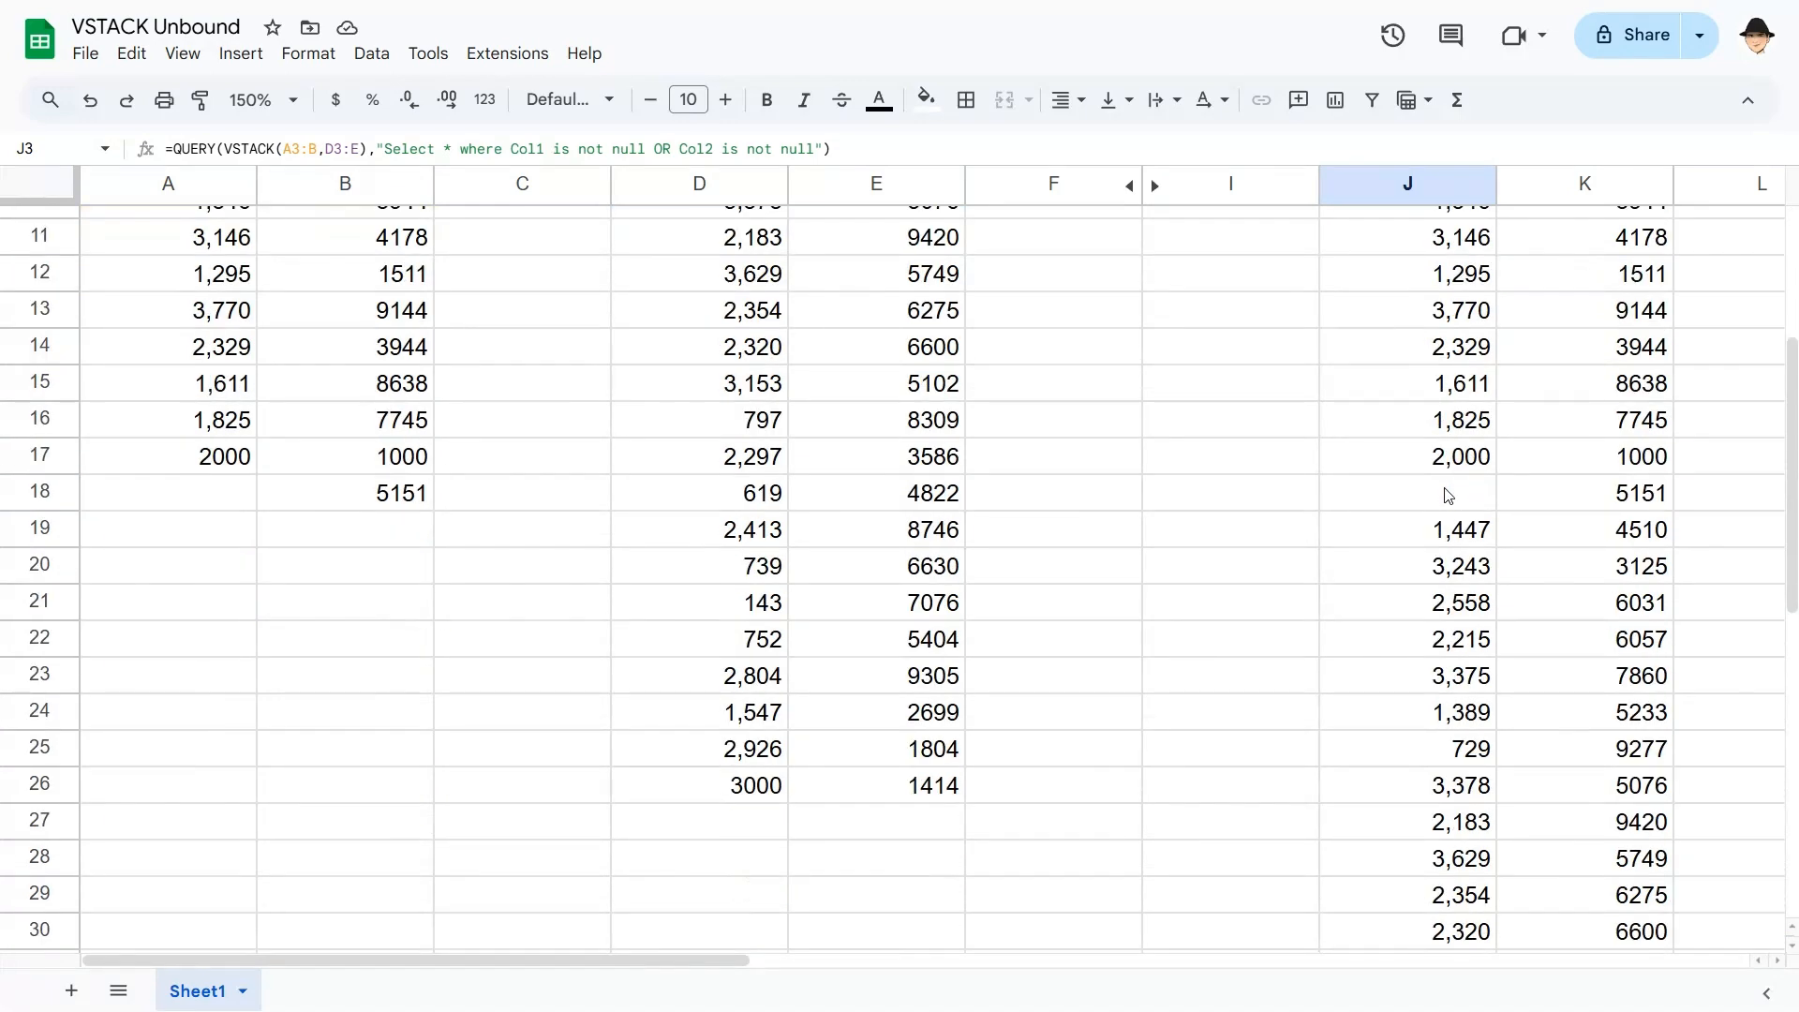
left_click(1465, 494)
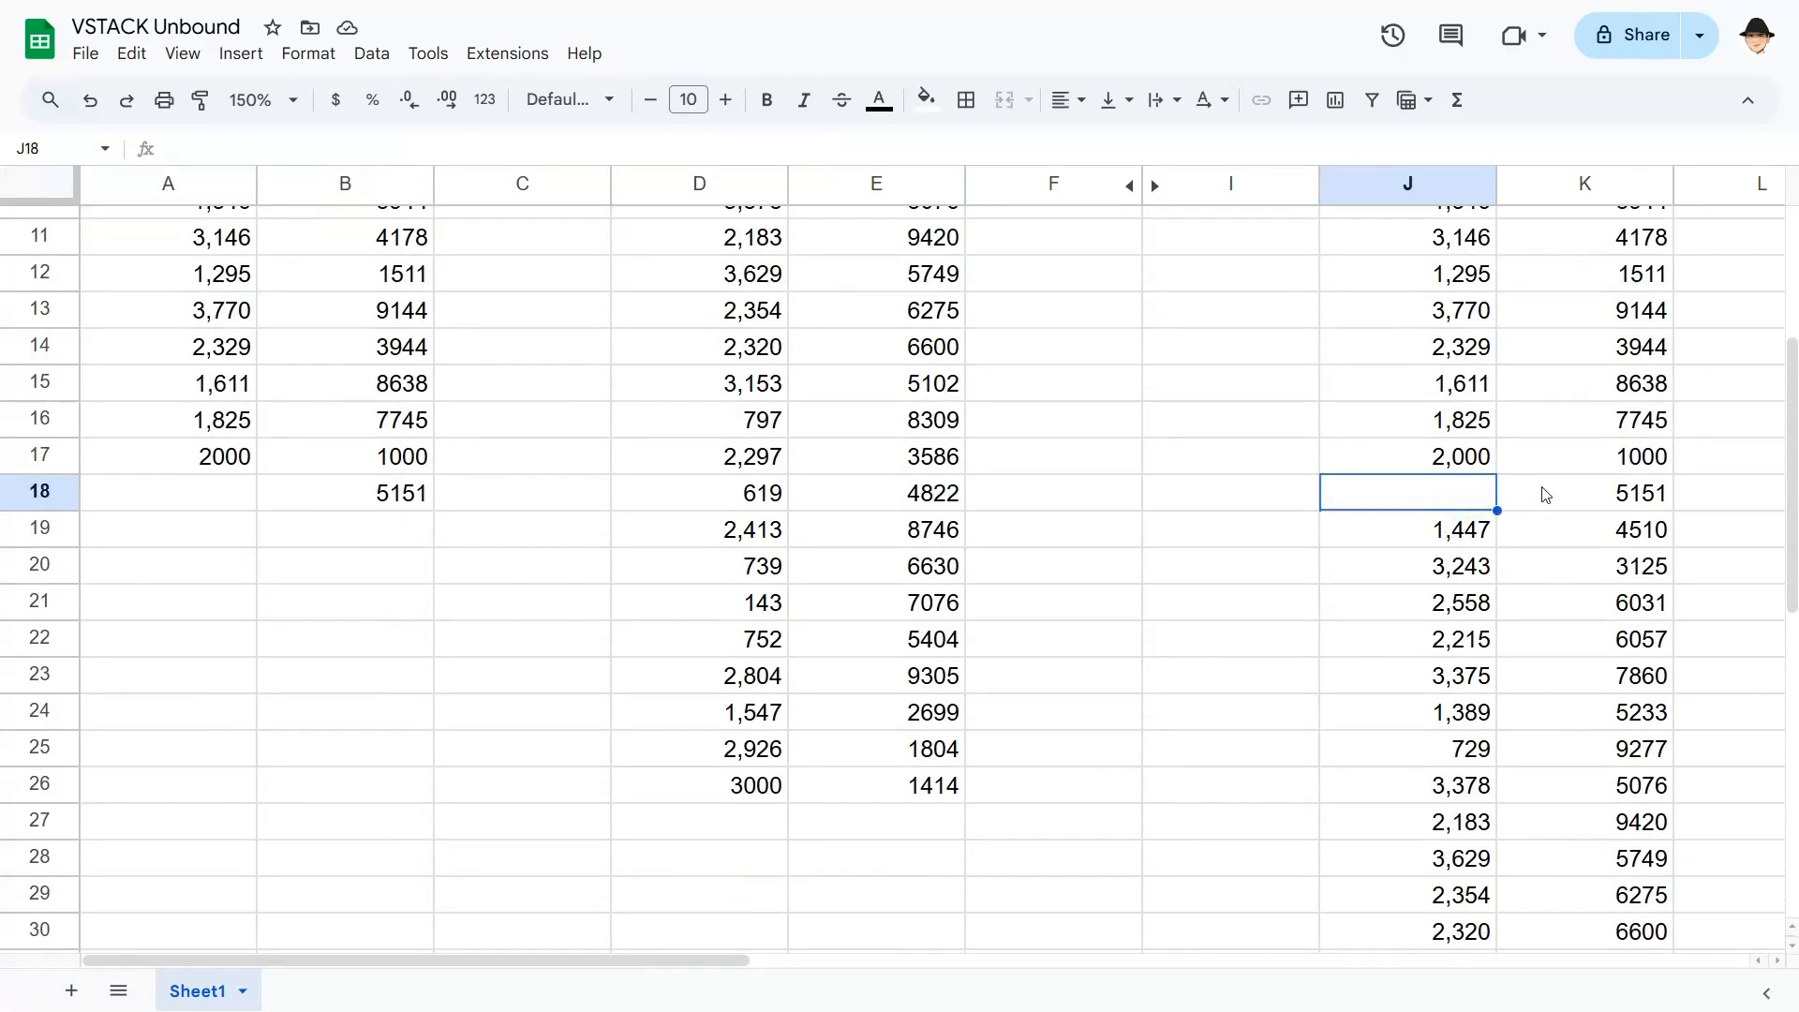
scroll(1546, 494, "up", 3)
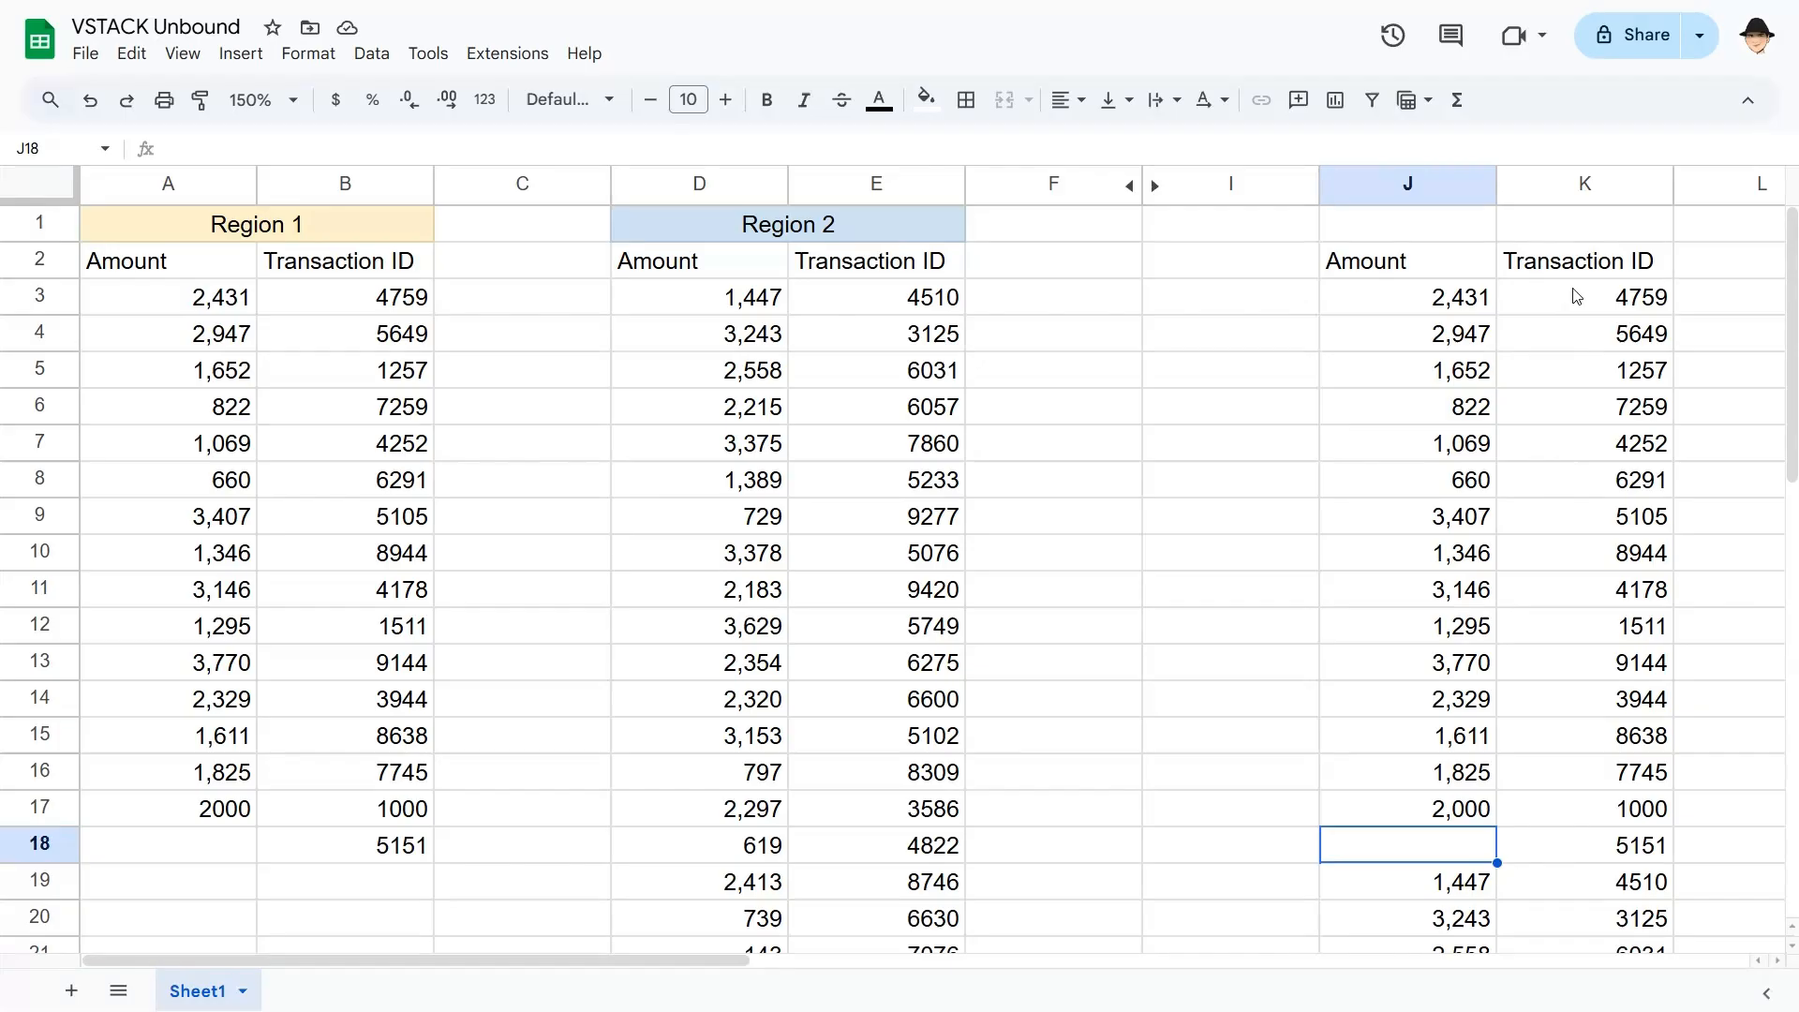
Look through the stacked output in columns J and K down to the Region 2 records
scroll(1414, 695, "down", 9)
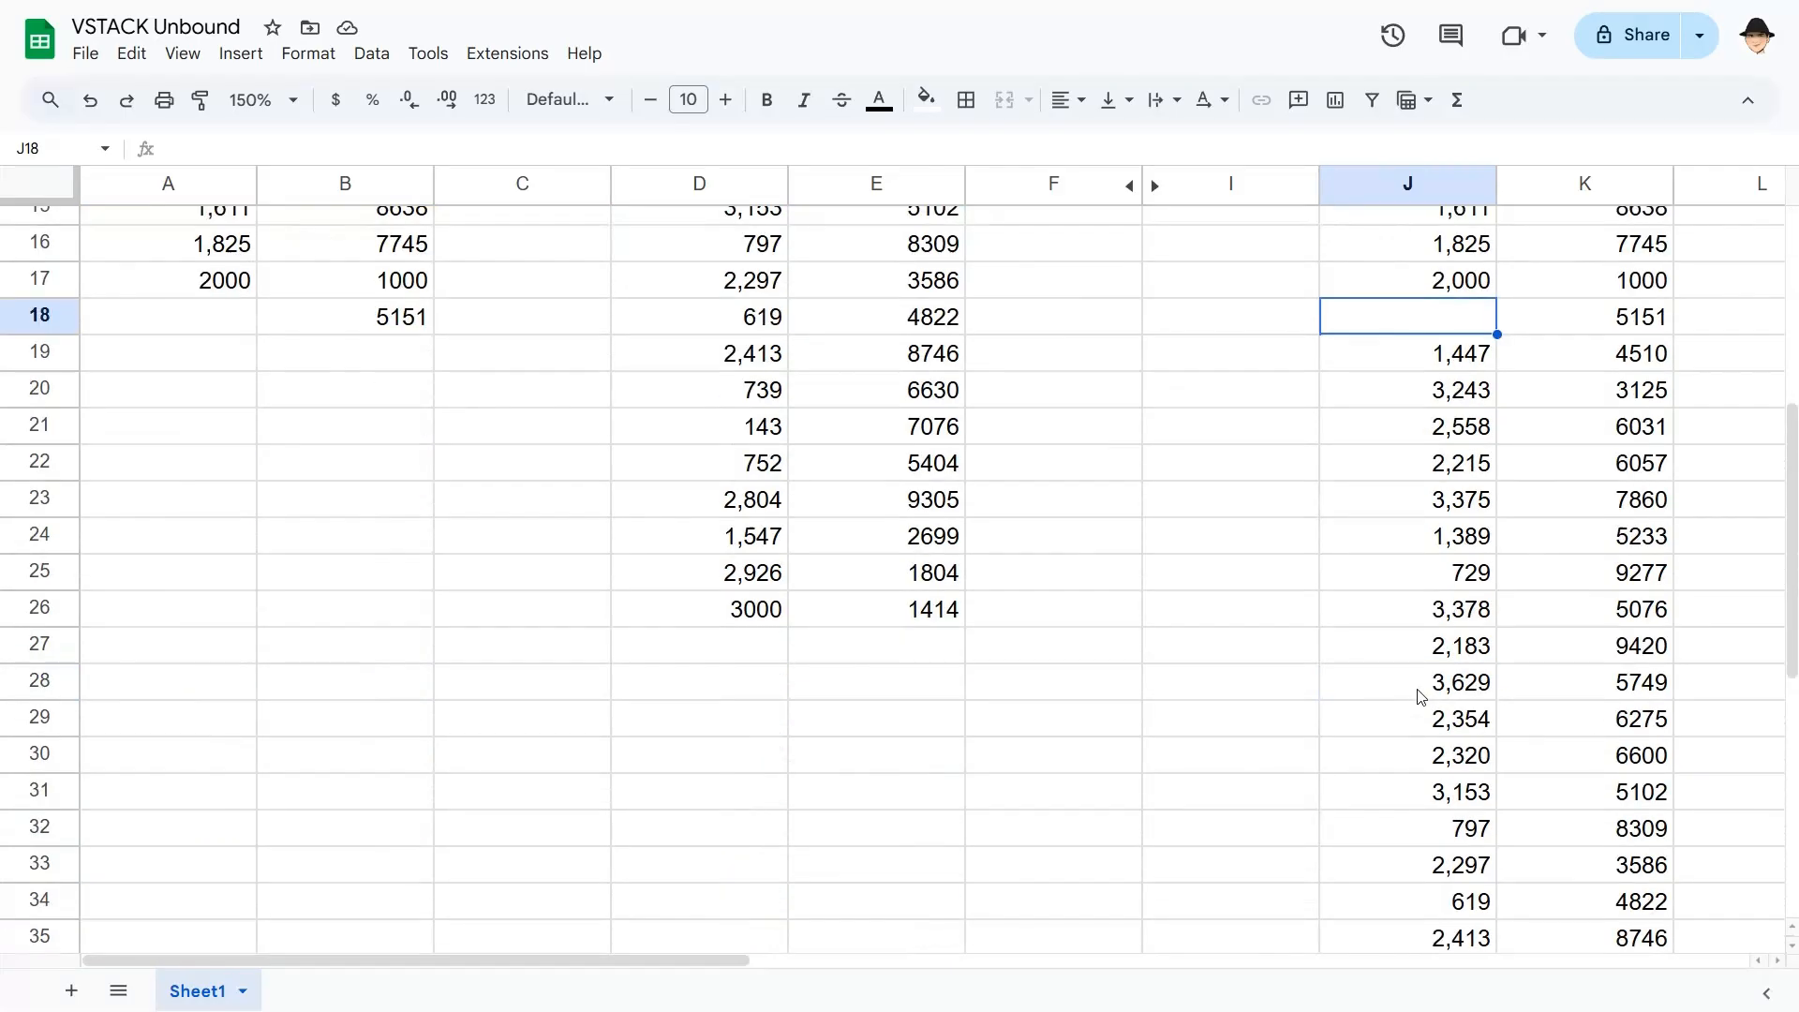
scroll(1227, 598, "up", 3)
scroll(1228, 598, "up", 6)
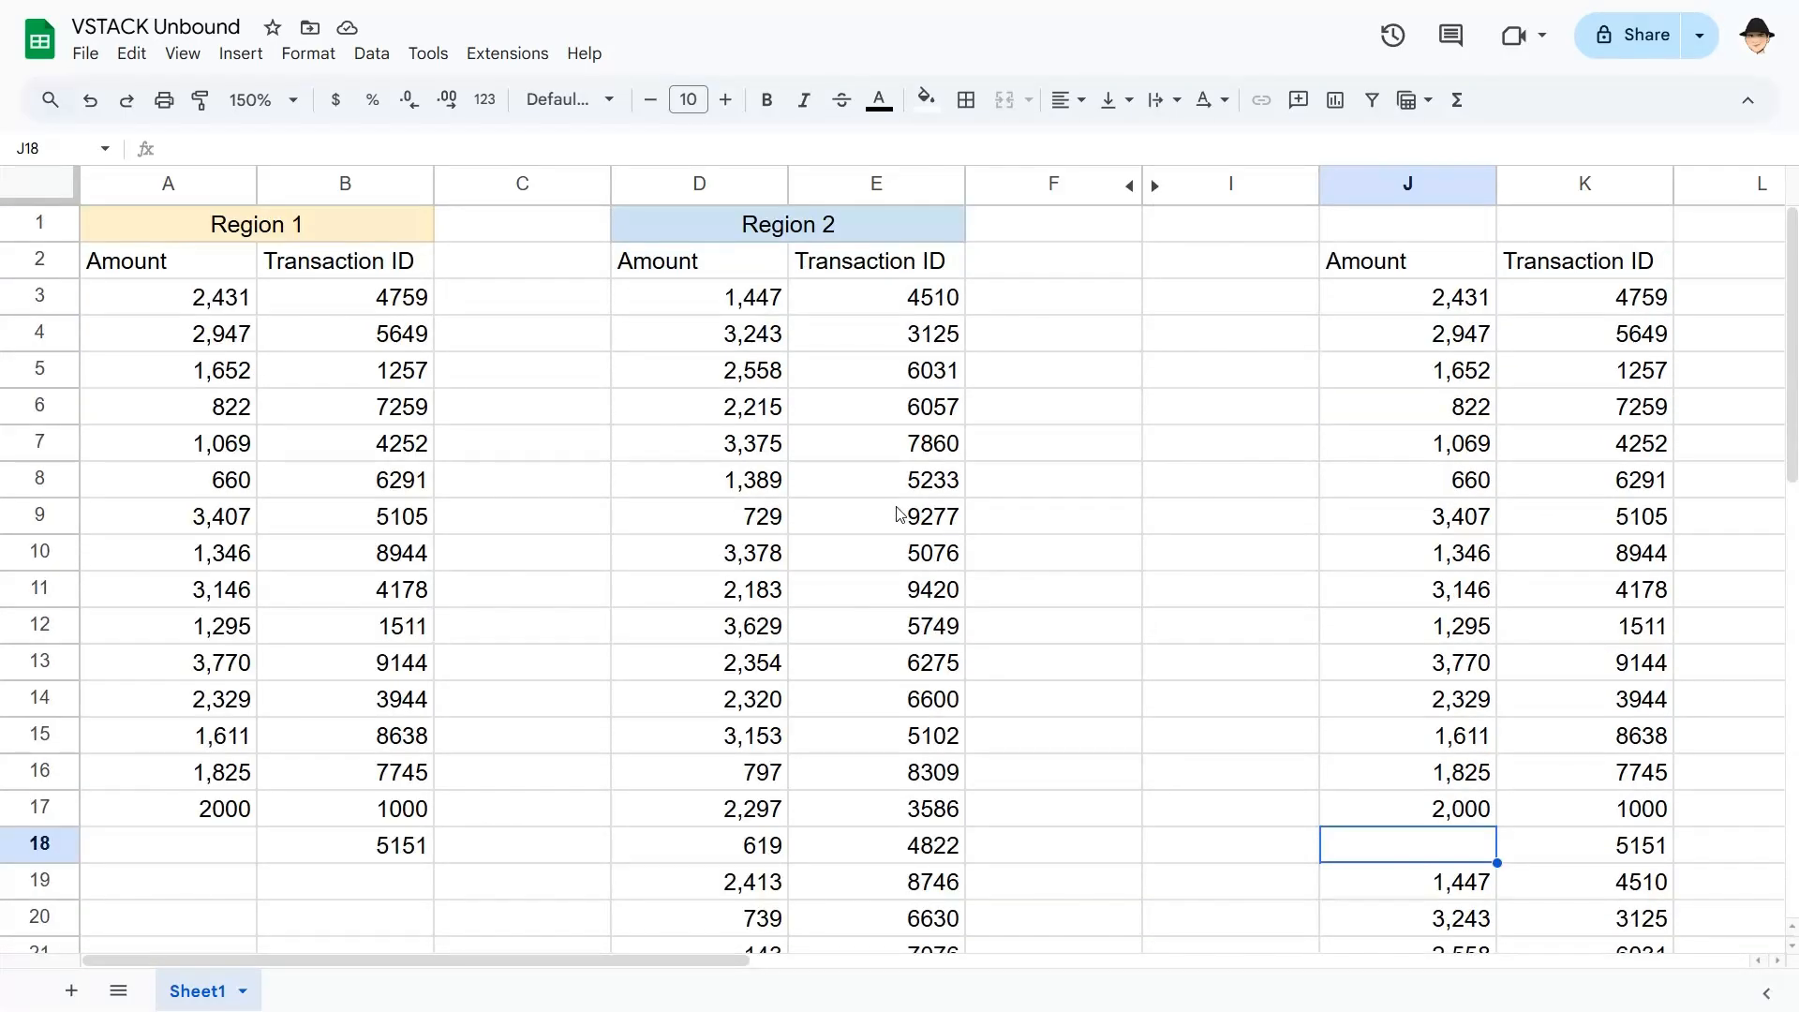
Open the J3 formula and change Col1 to Col2 in the first "is not null" condition of the query
left_click(1448, 310)
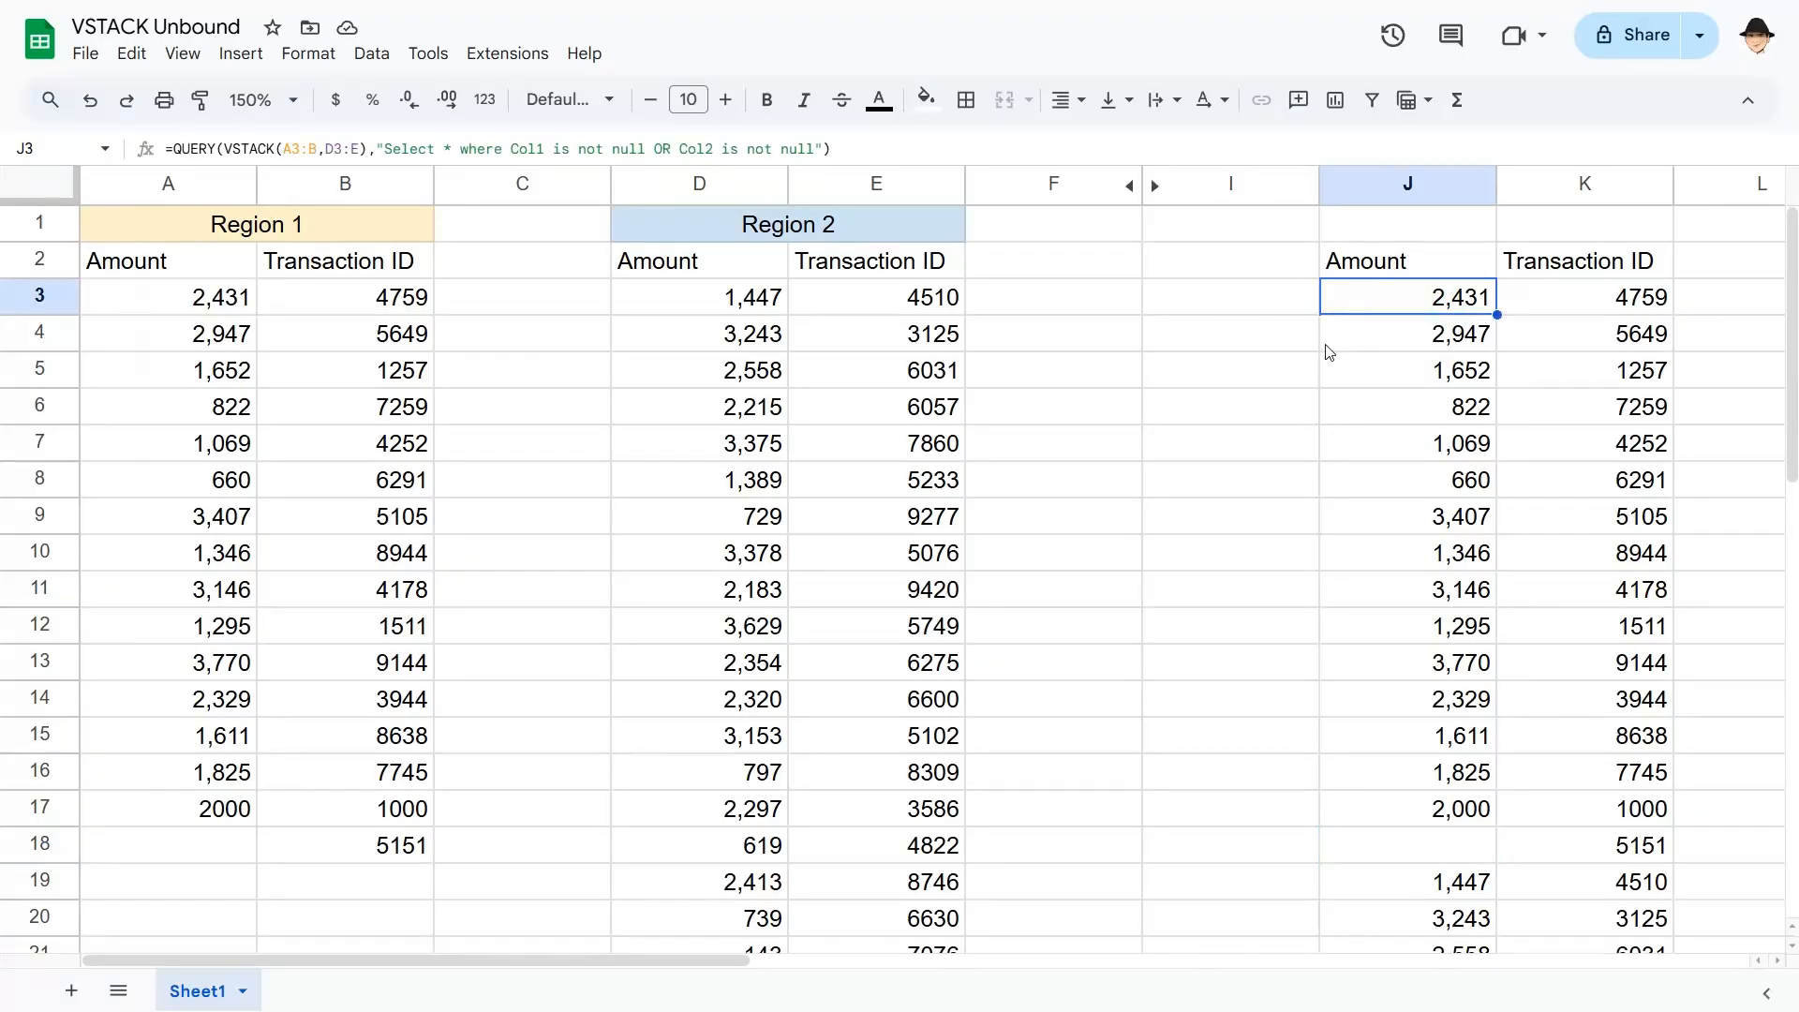
key("F2")
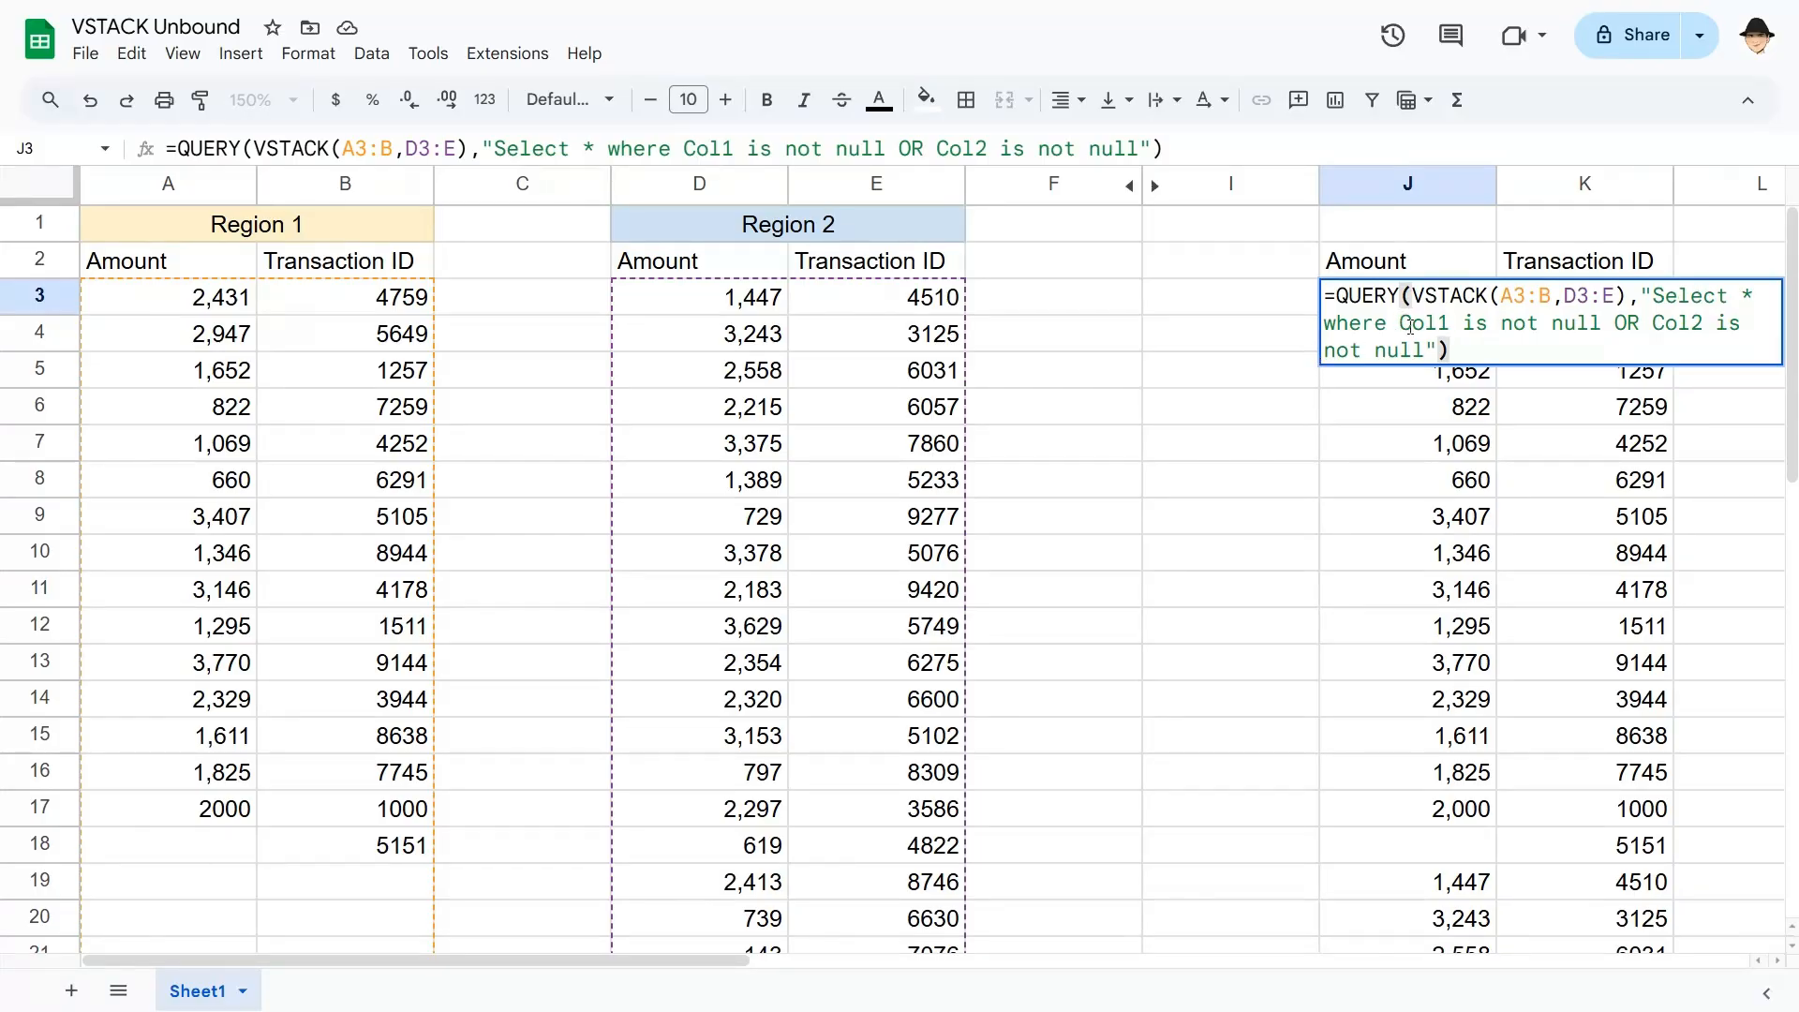
mouse_move(1410, 325)
left_mouse_down()
mouse_move(1601, 325)
mouse_move(1399, 328)
left_mouse_up()
left_click(1564, 326)
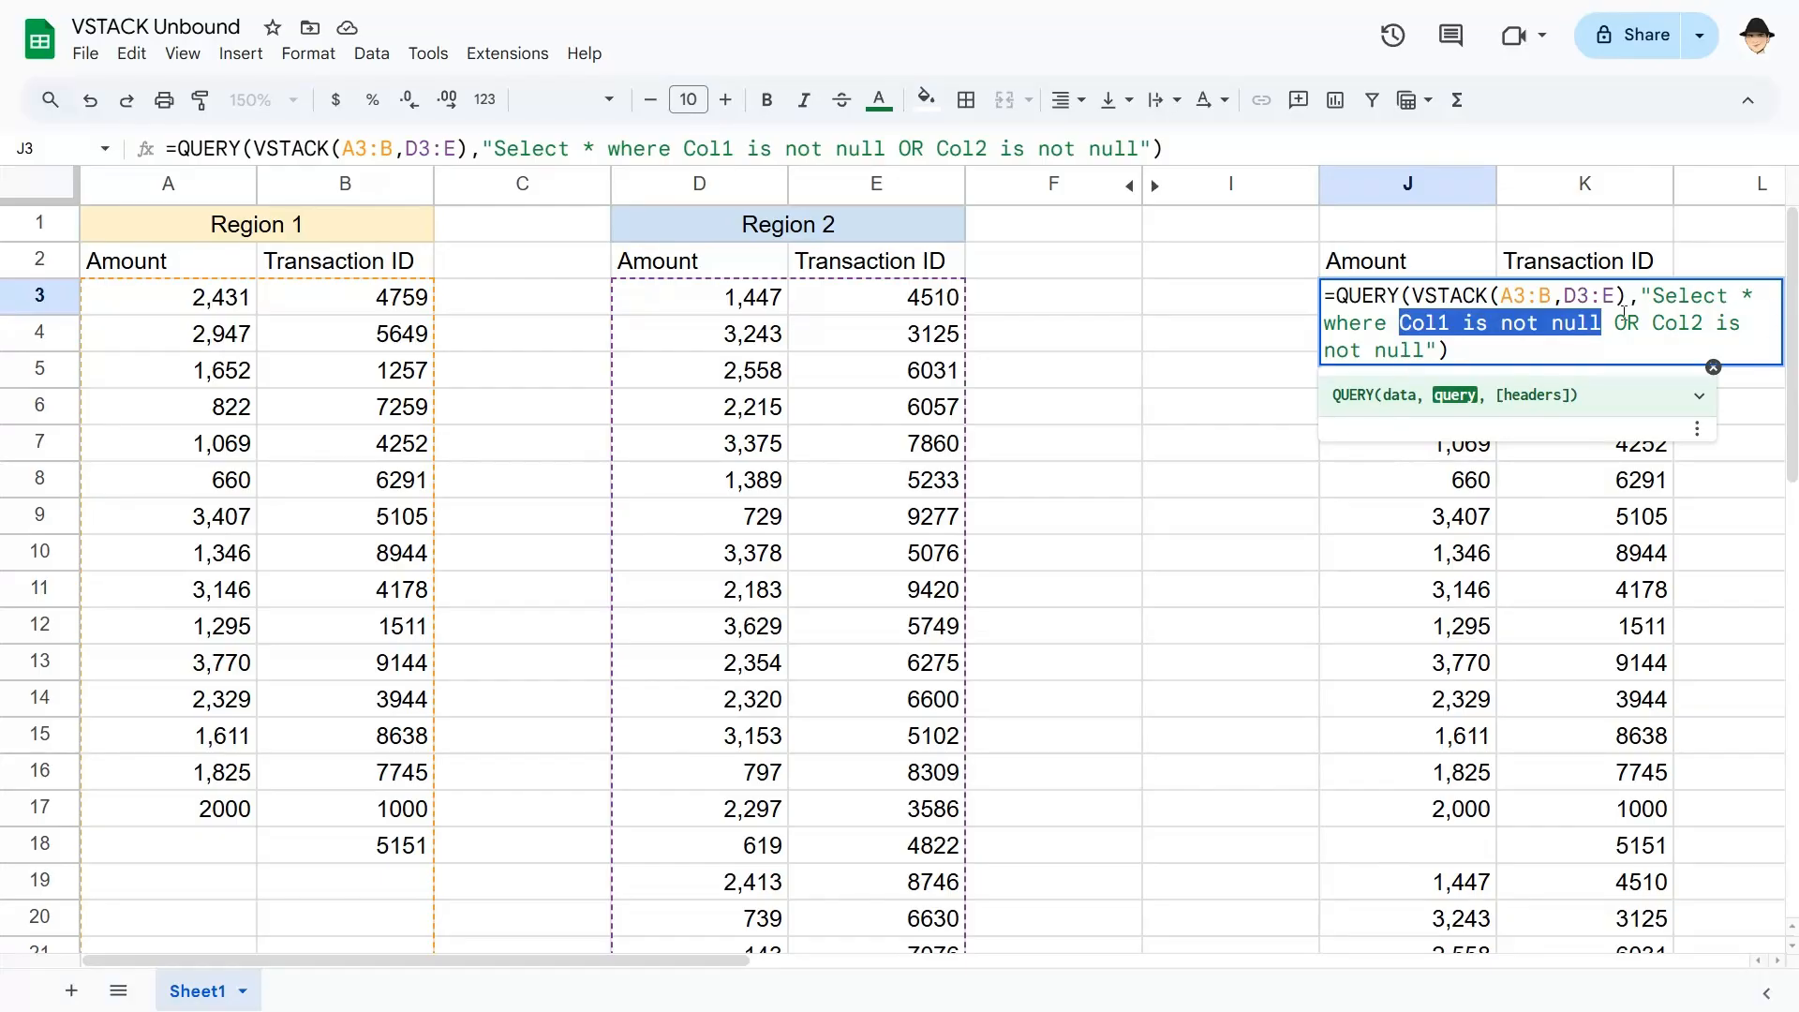
left_click(1451, 325)
key("BackSpace")
type("2")
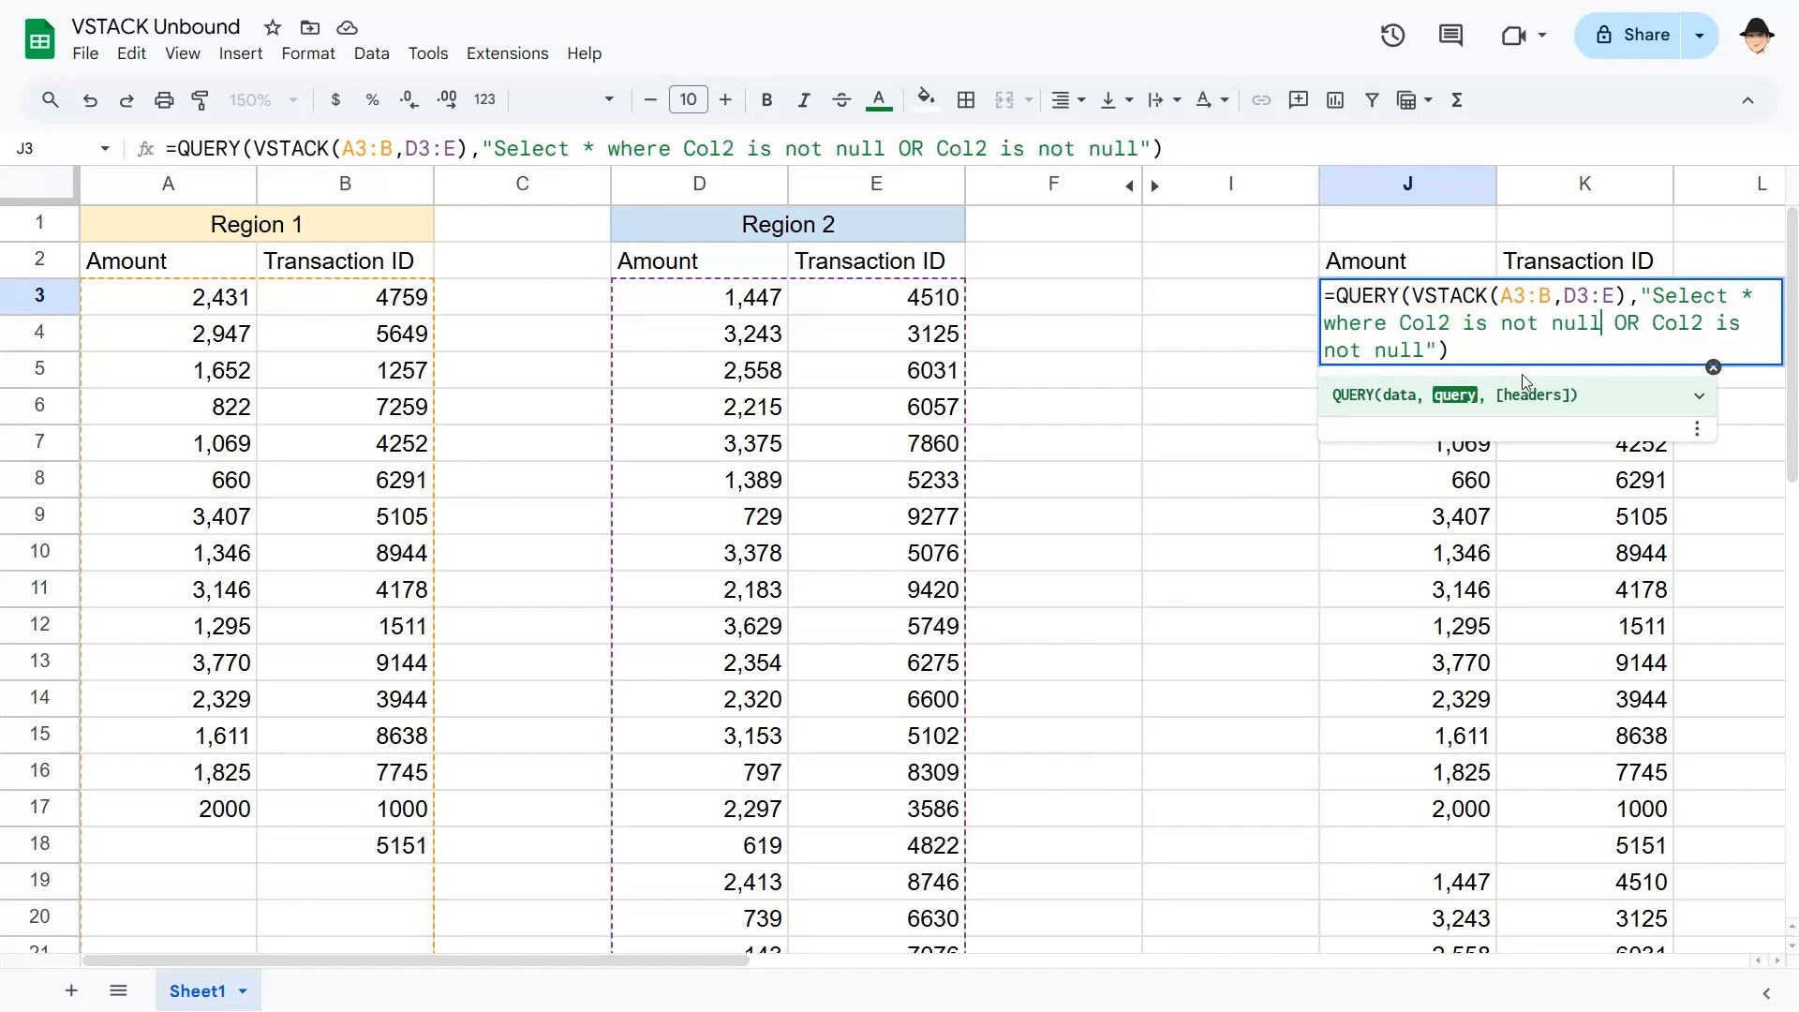
Remove the redundant "OR Col2 is not null" from the J3 query, leaving "Select * where Col2 is not null", and apply the formula
key("shift+Down")
key("shift+Left")
key("shift+Left")
key("BackSpace")
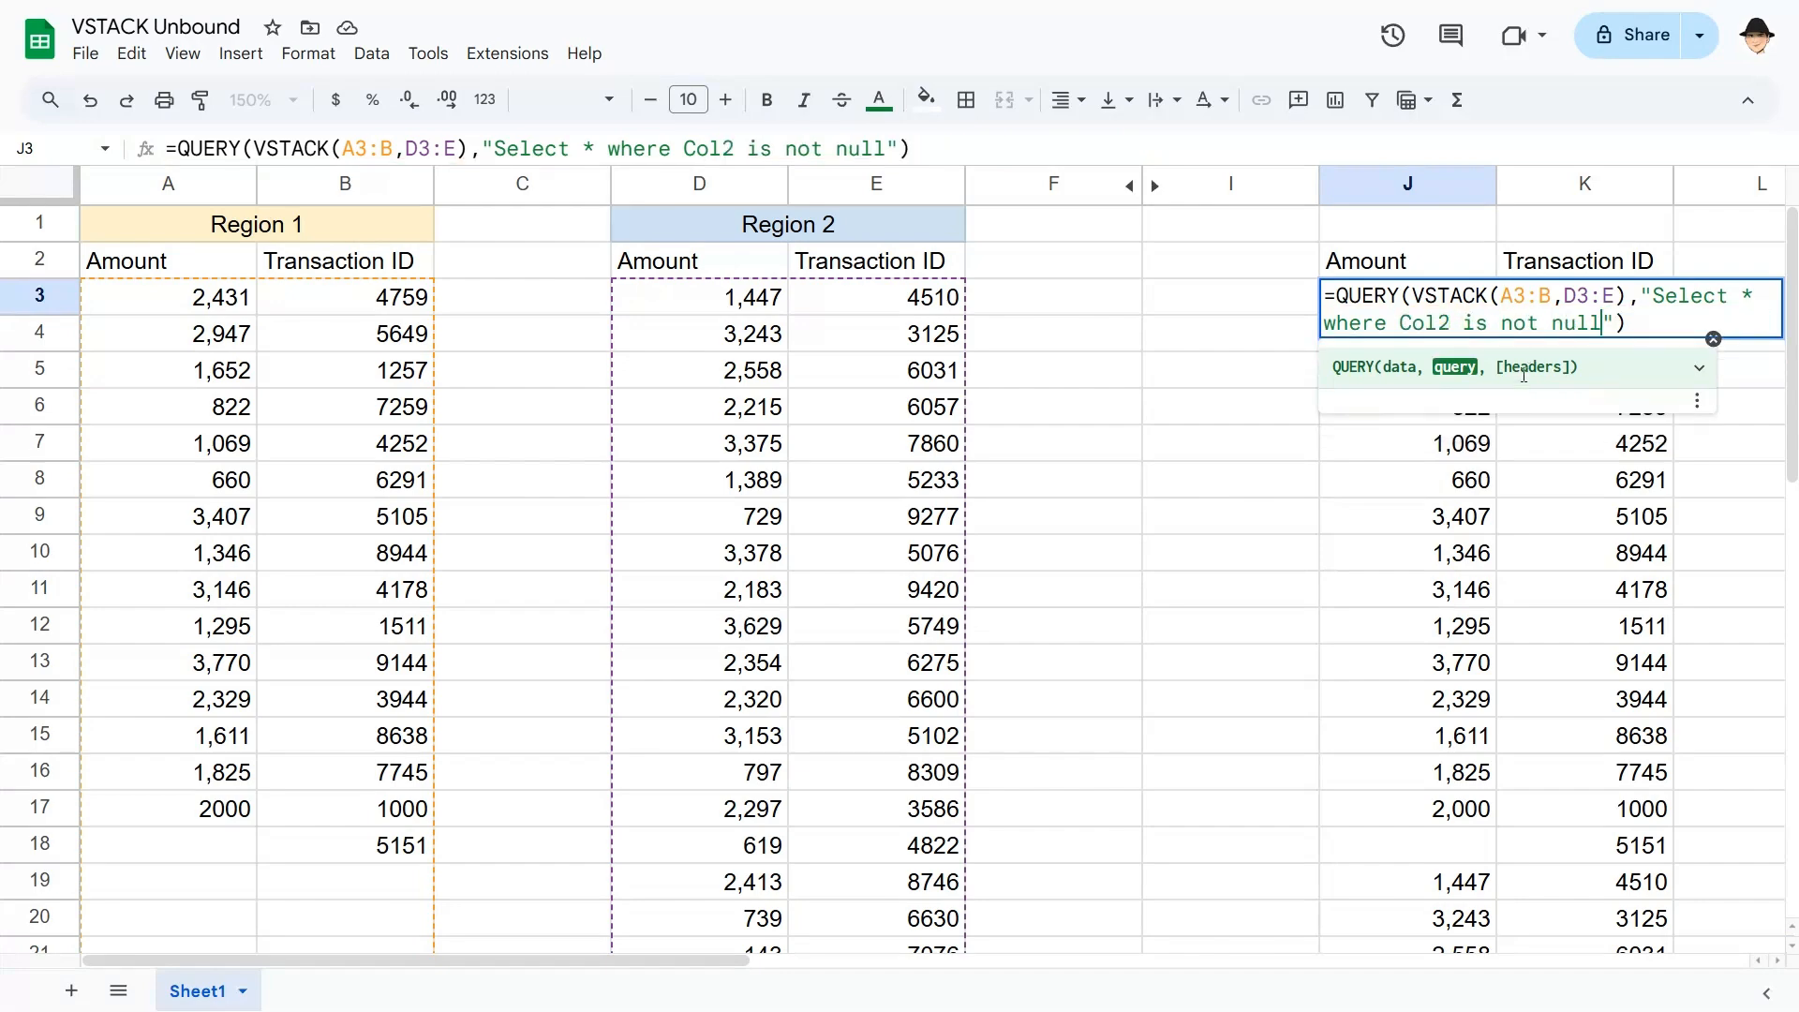
key("Return")
key("Up")
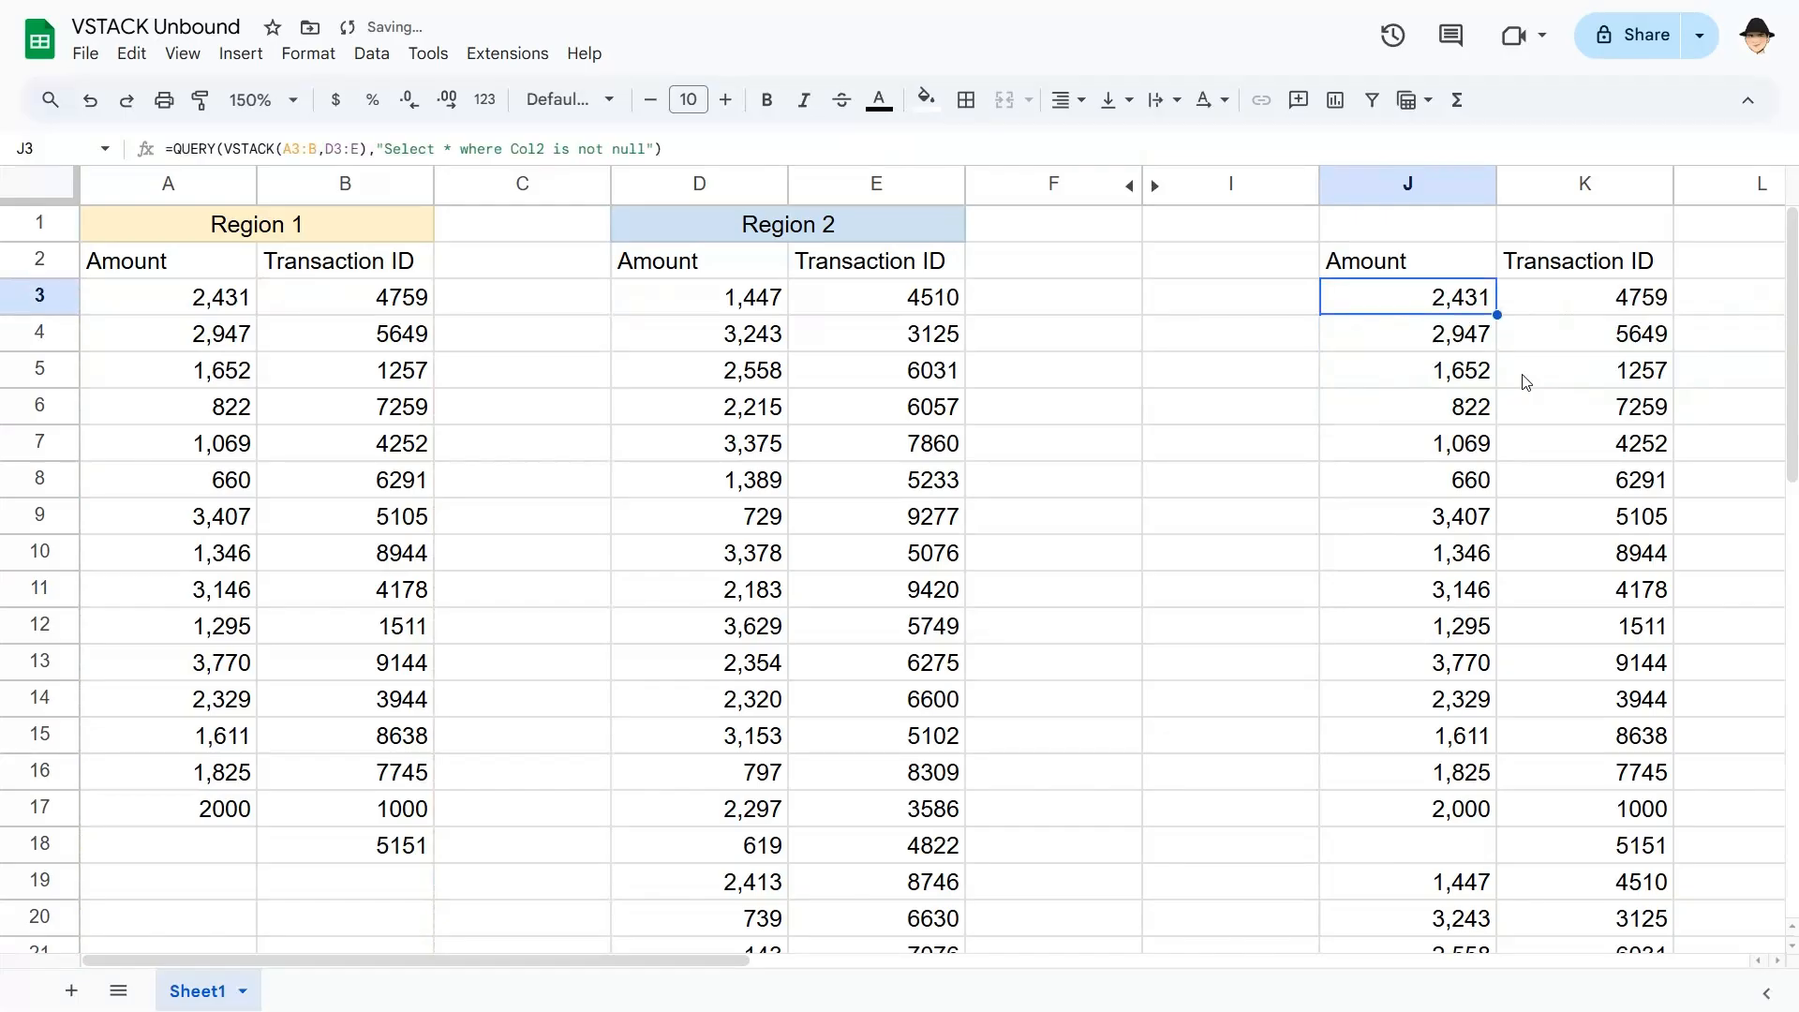